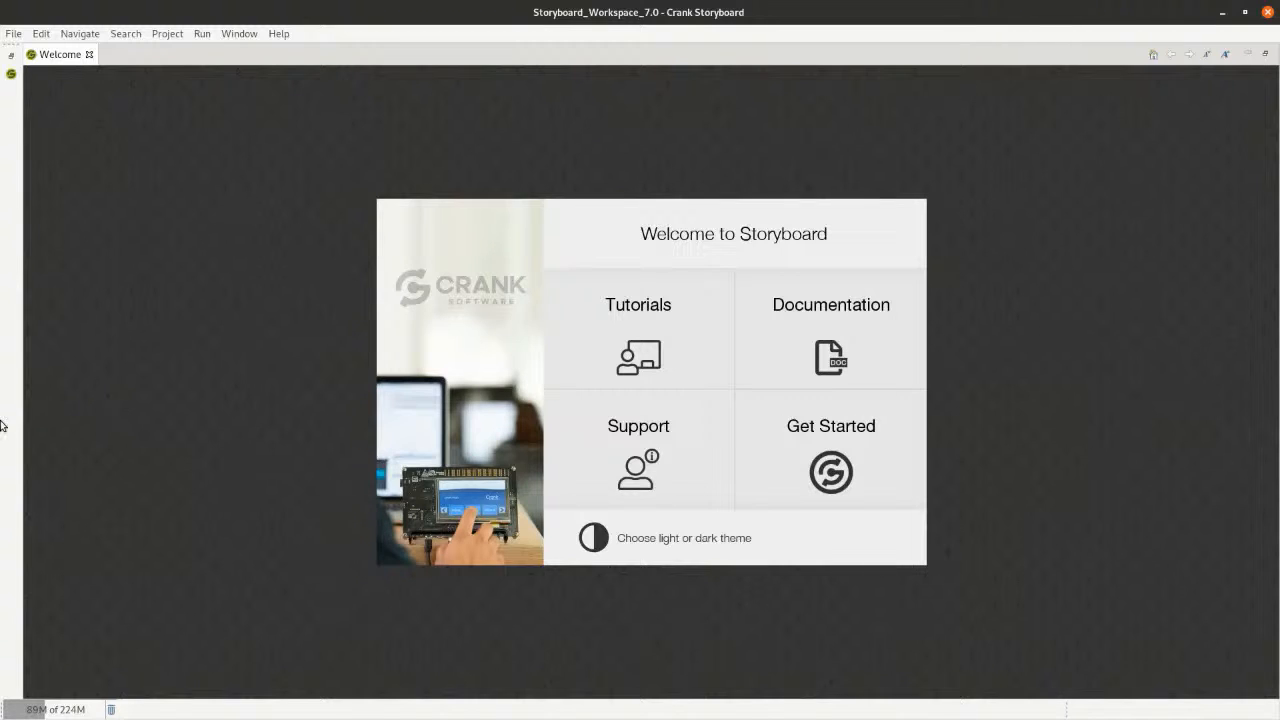
Switch to GIMP and look over the thermostat_2020_003 design, starting with its thermostat screen
mouse_move(1, 418)
left_click(22, 553)
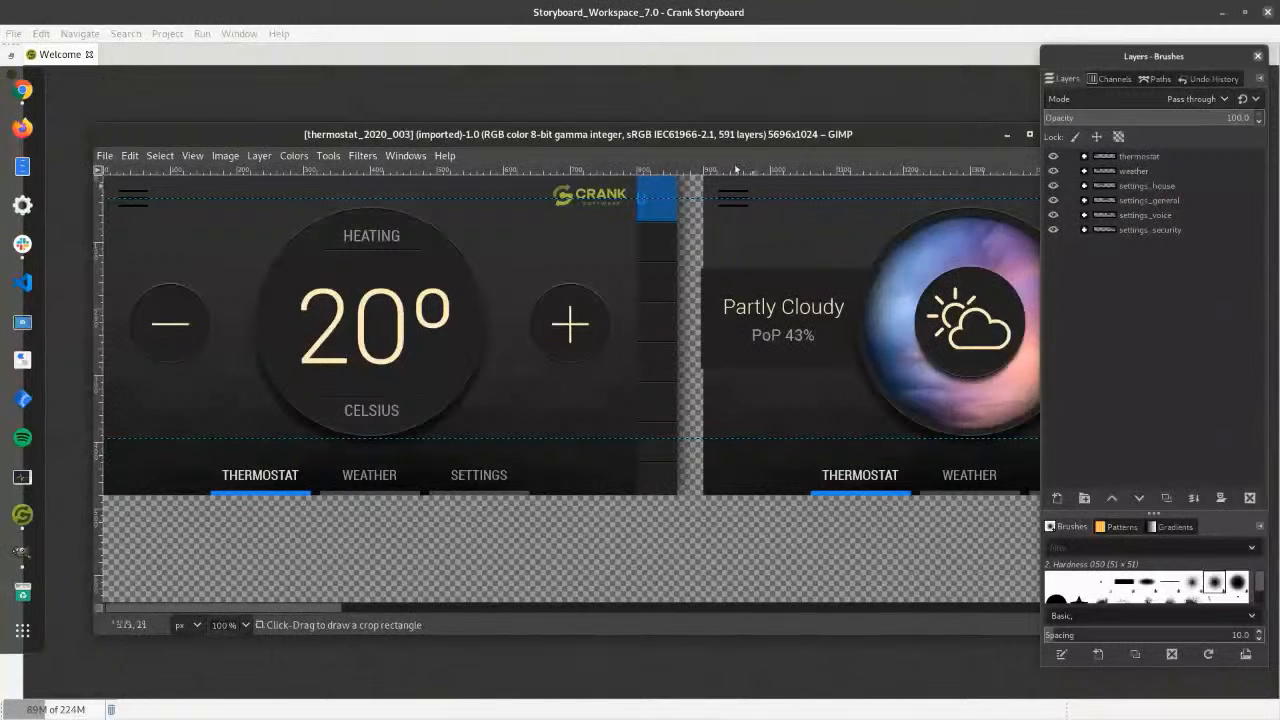
left_click_drag(901, 133, 862, 103)
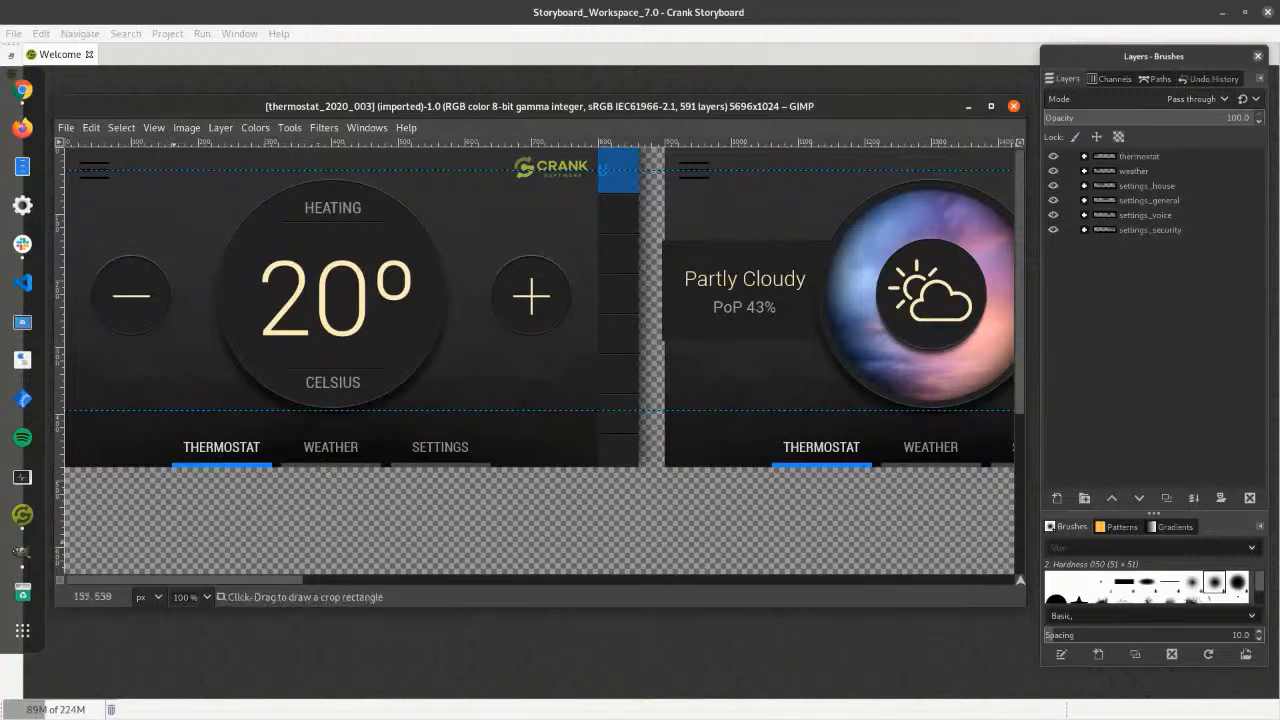
scroll(241, 583, "right", 2)
mouse_move(241, 585)
left_mouse_down()
mouse_move(925, 582)
mouse_move(242, 573)
left_mouse_up()
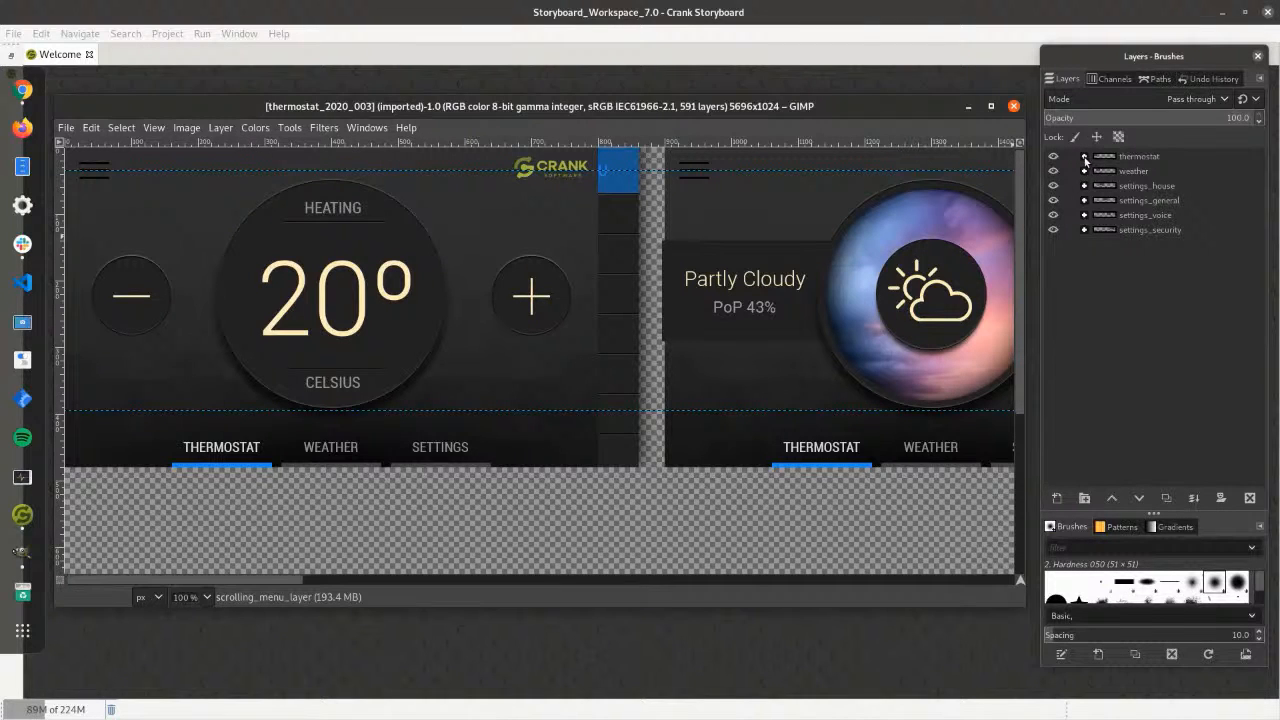
Expand the thermostat layer group and check what menu_layer #5 contains by hiding it and showing it again
left_click(1132, 163)
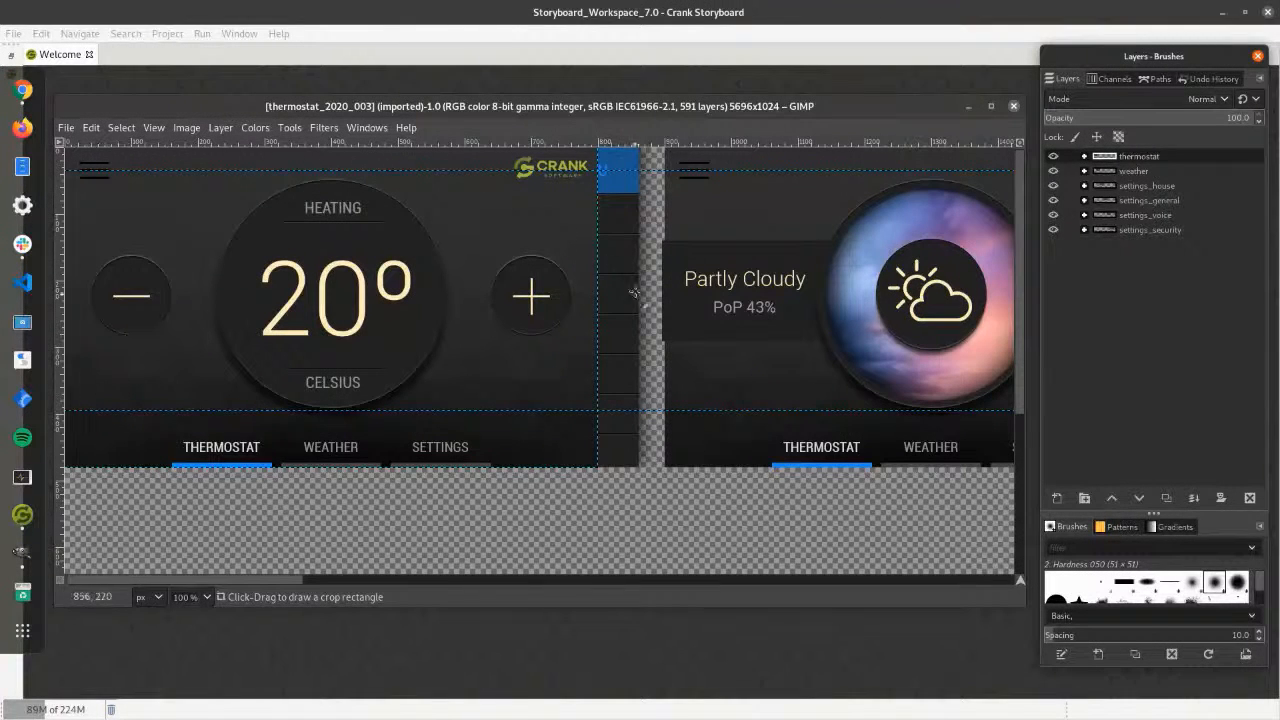
left_click(1085, 157)
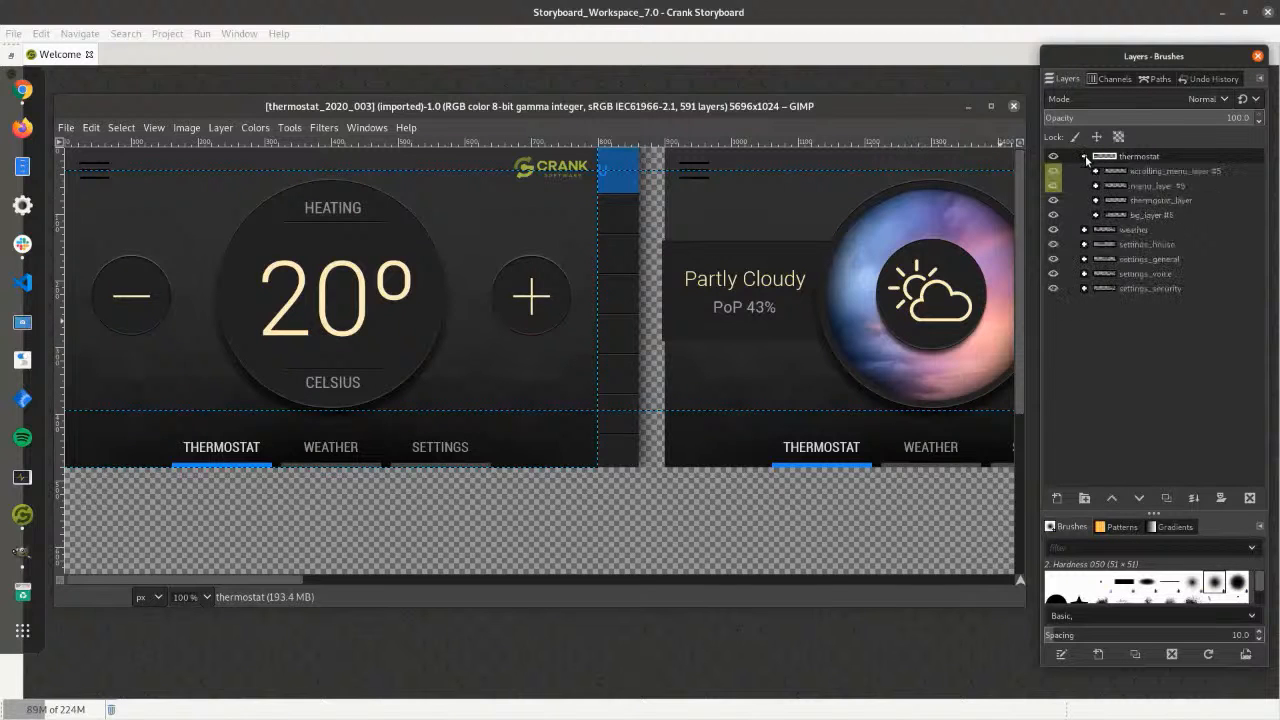
left_click(1164, 175)
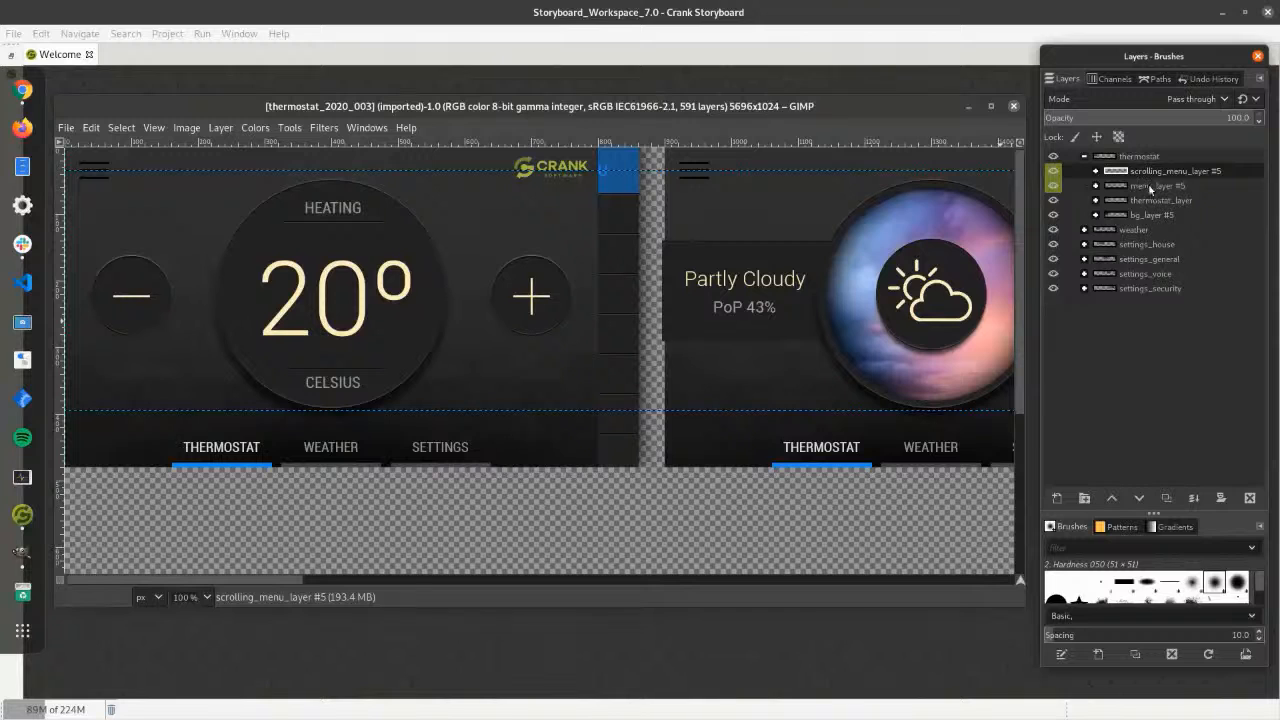
left_click(1053, 185)
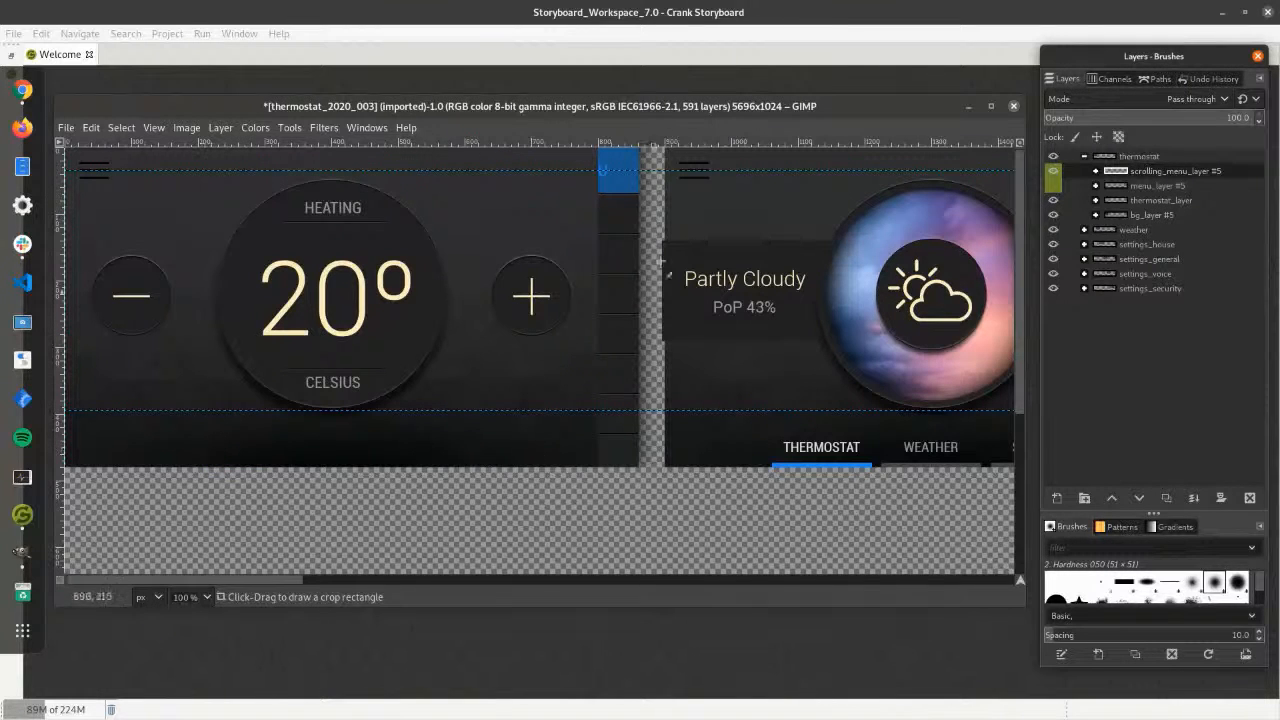
left_click(1053, 185)
Expand the weather layer group and review the design from the weather screen across to the security screen
left_click_drag(278, 583, 354, 583)
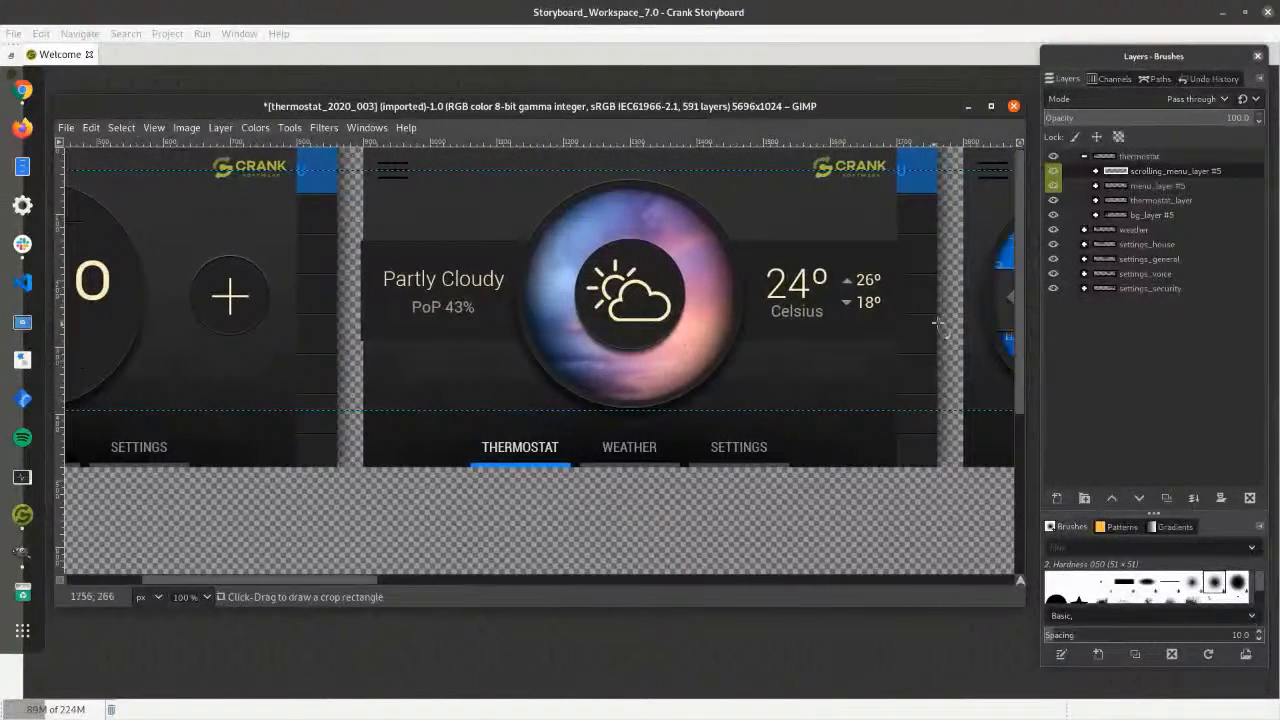
left_click(1084, 229)
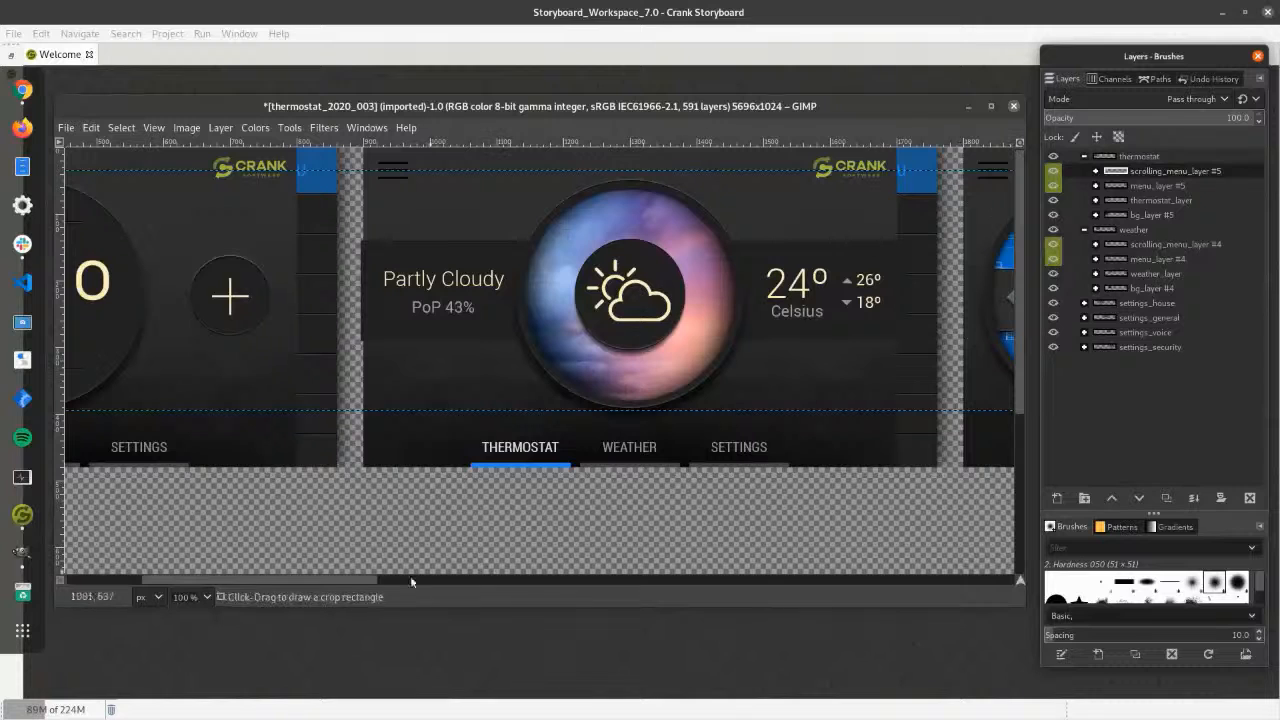
scroll(314, 581, "left", 3)
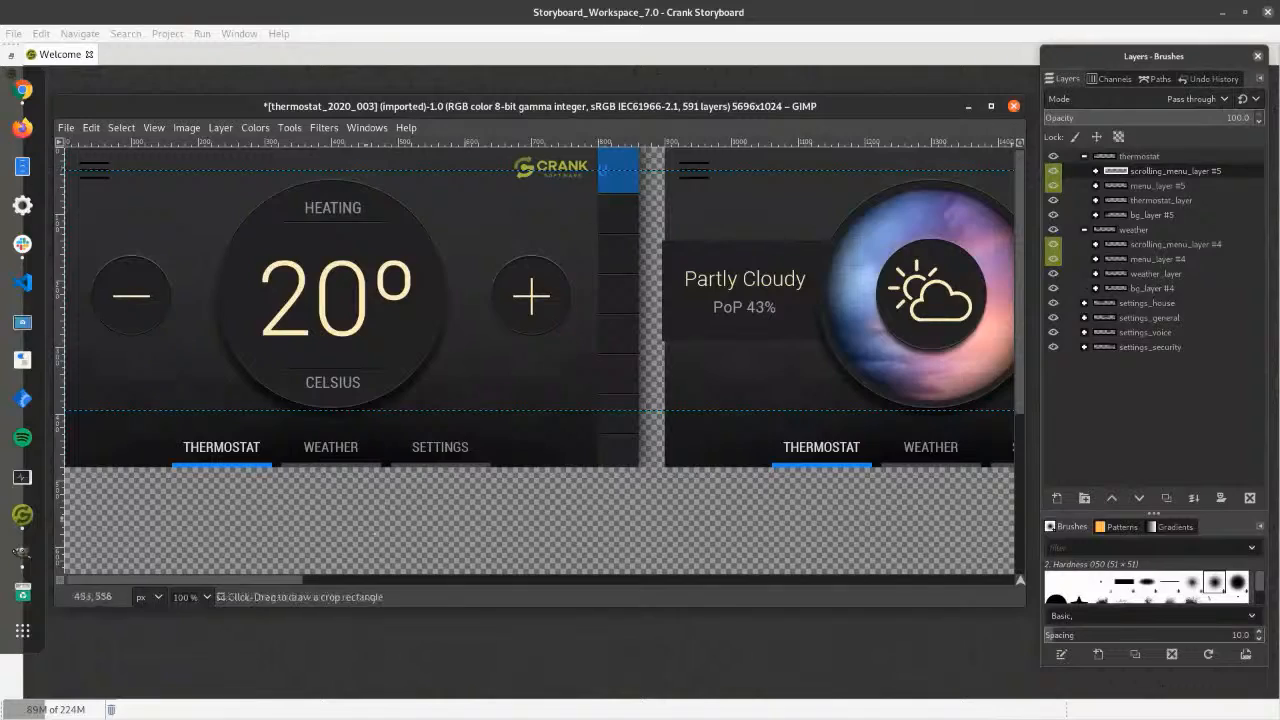
left_click_drag(261, 584, 954, 592)
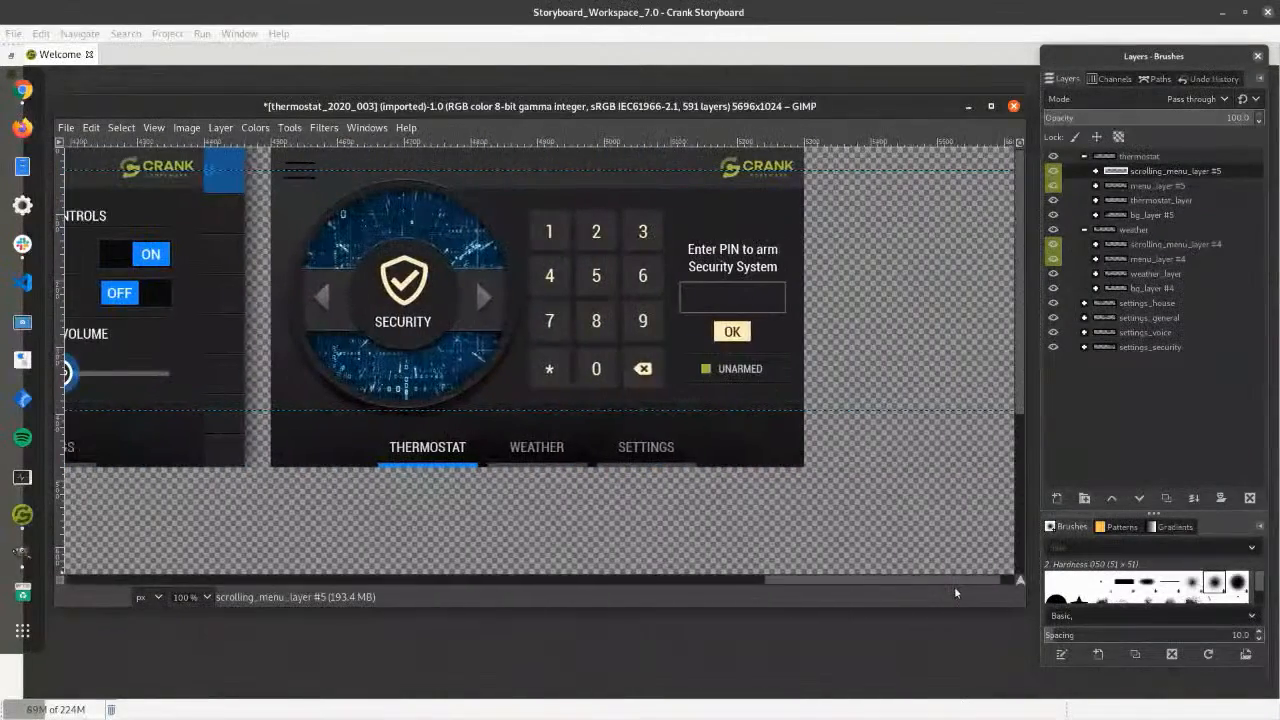
Close the thermostat image, discarding its changes, and exit GIMP to return to Crank Storyboard
left_click(1013, 105)
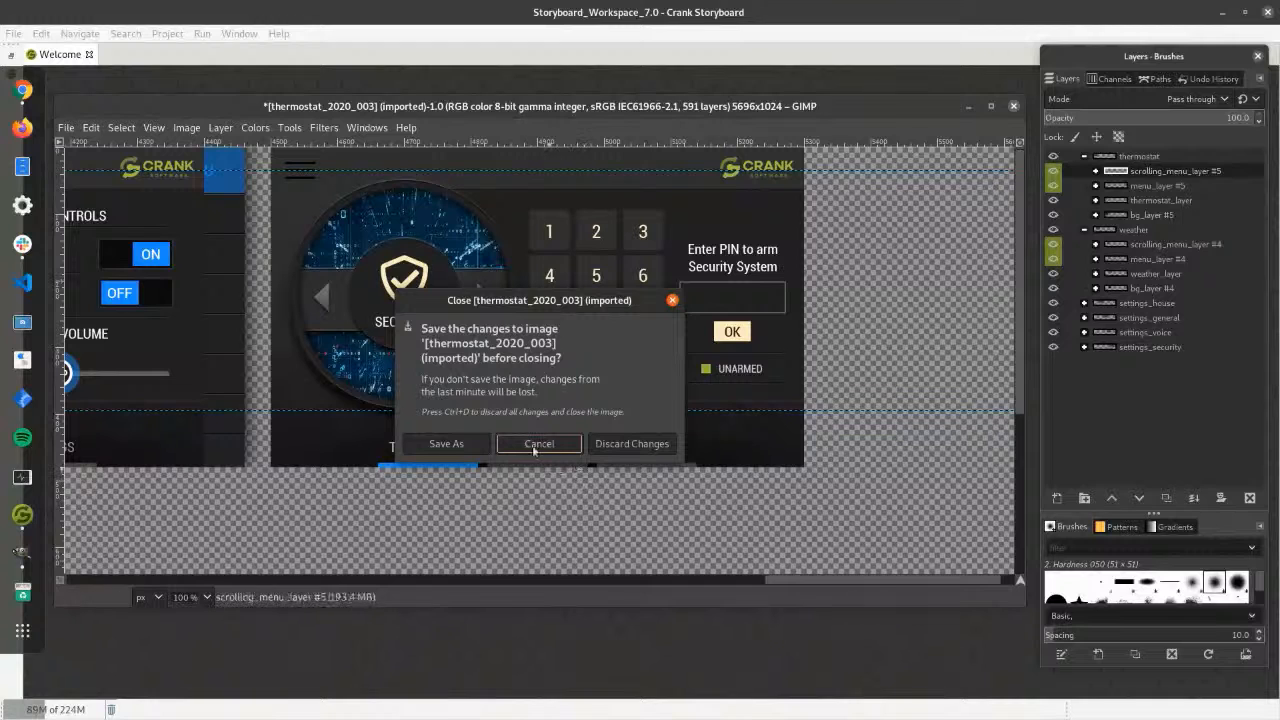
left_click(632, 443)
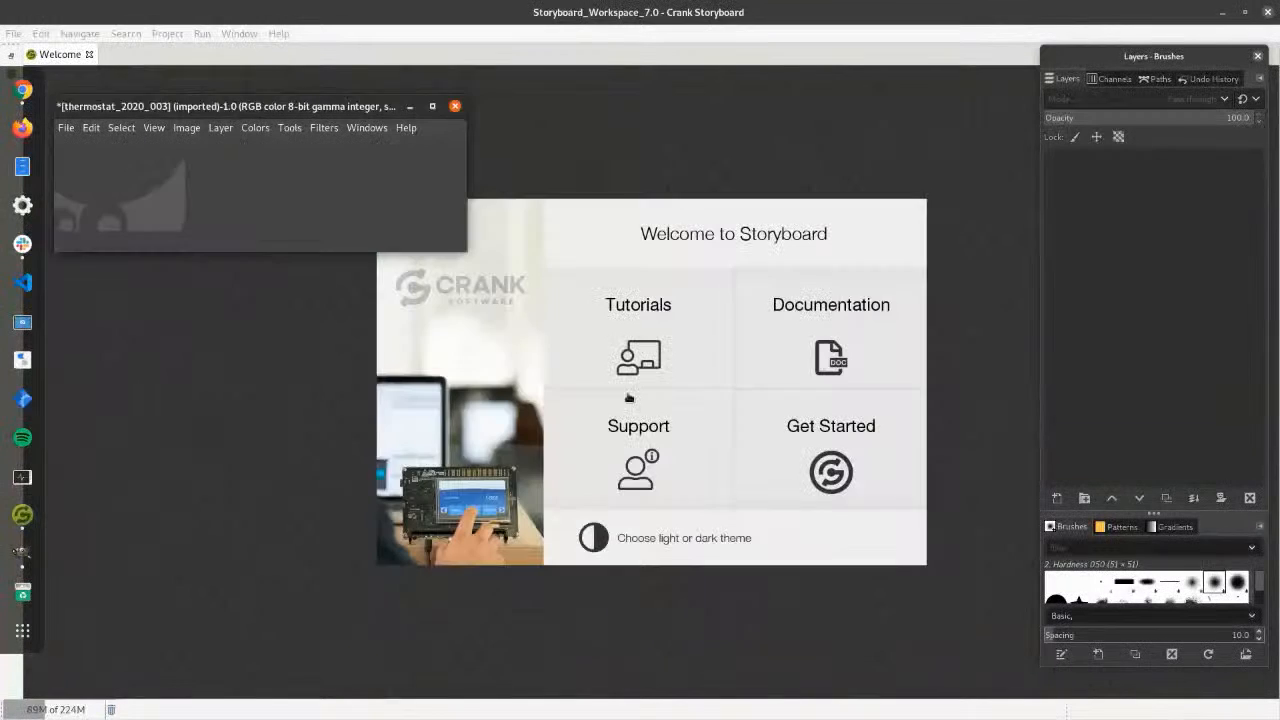
left_click(455, 106)
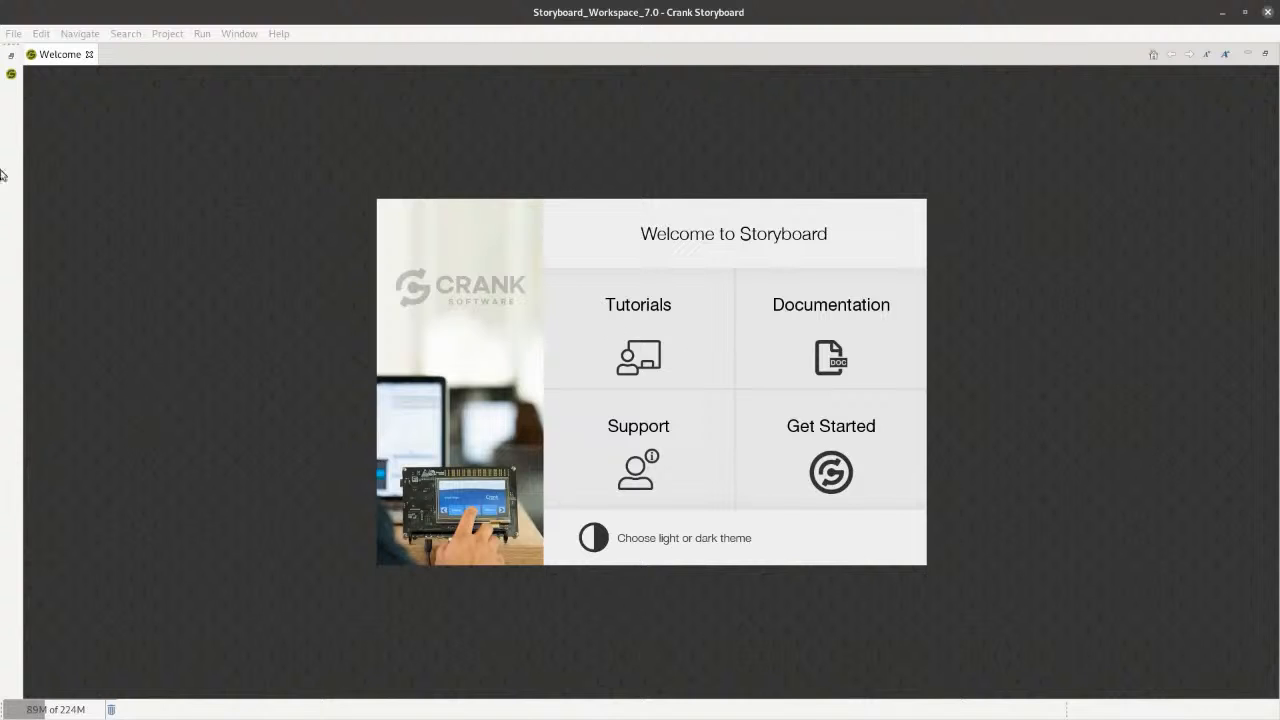
Close the Welcome page and create the new project thermostat_2020_003 from thermostat_2020_003.psd in the Documents/PSD folder, keeping the default import options
left_click(89, 55)
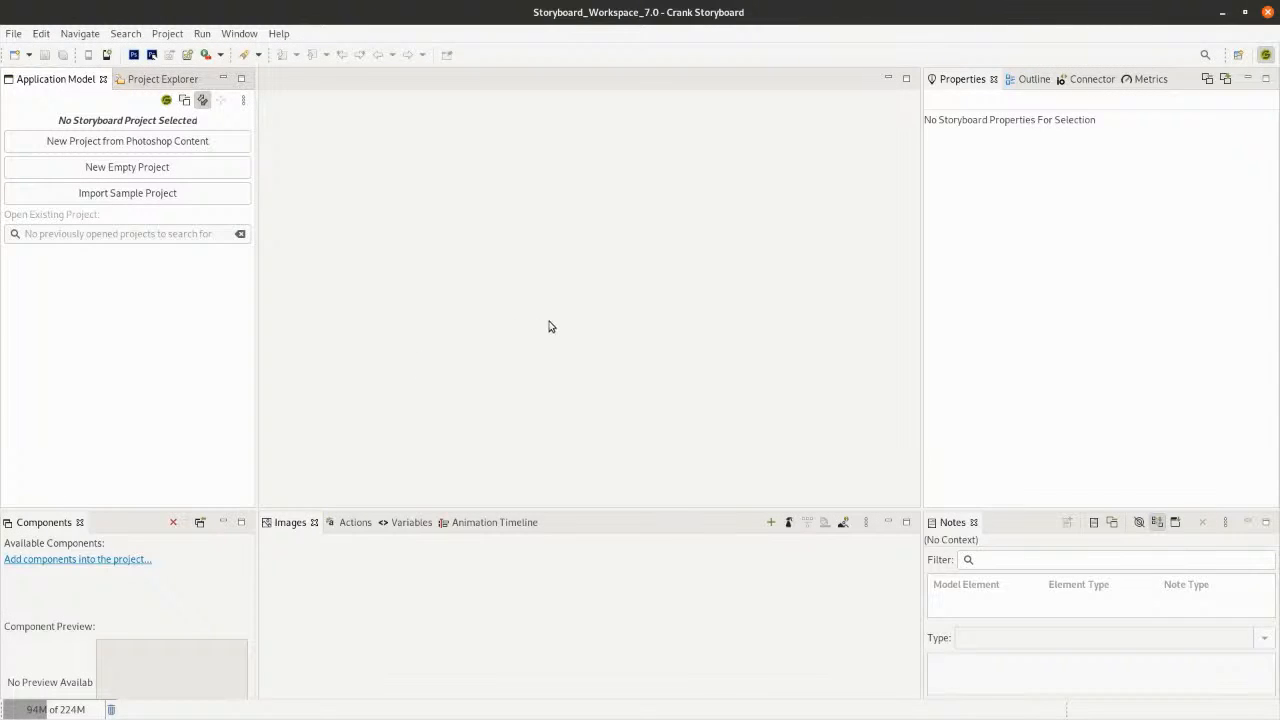
left_click(87, 147)
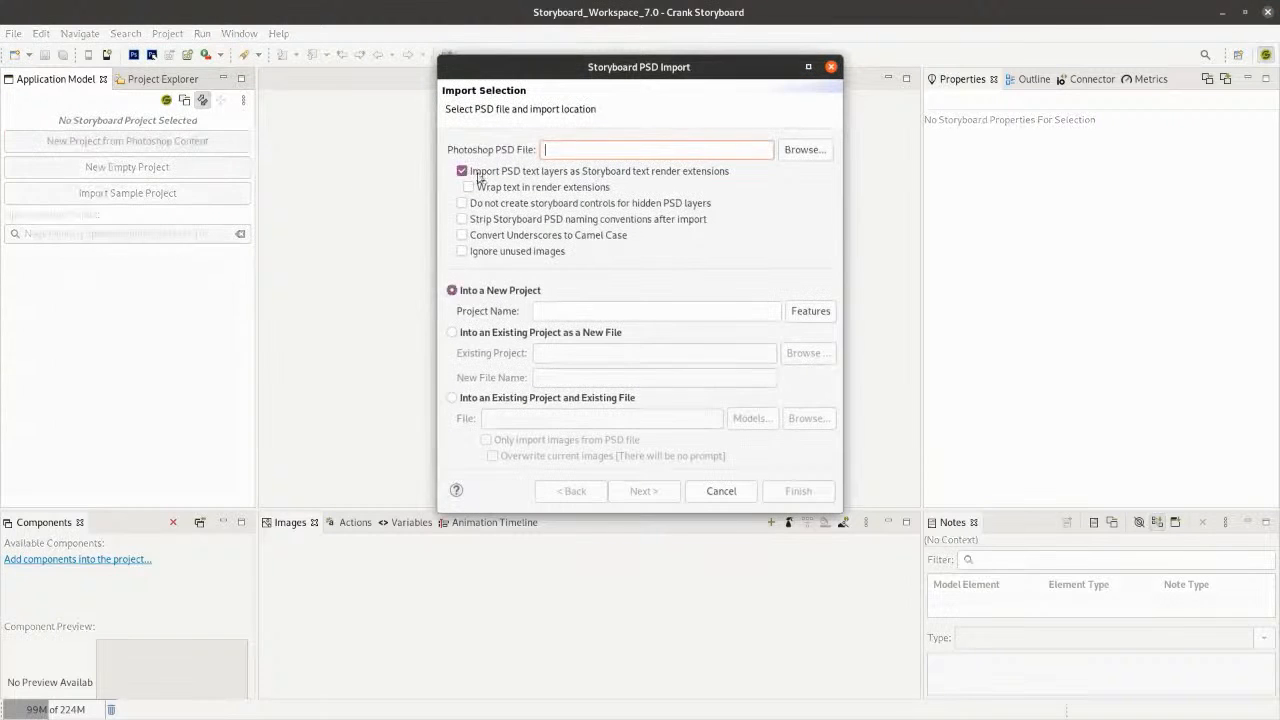
left_click(799, 152)
left_click(288, 138)
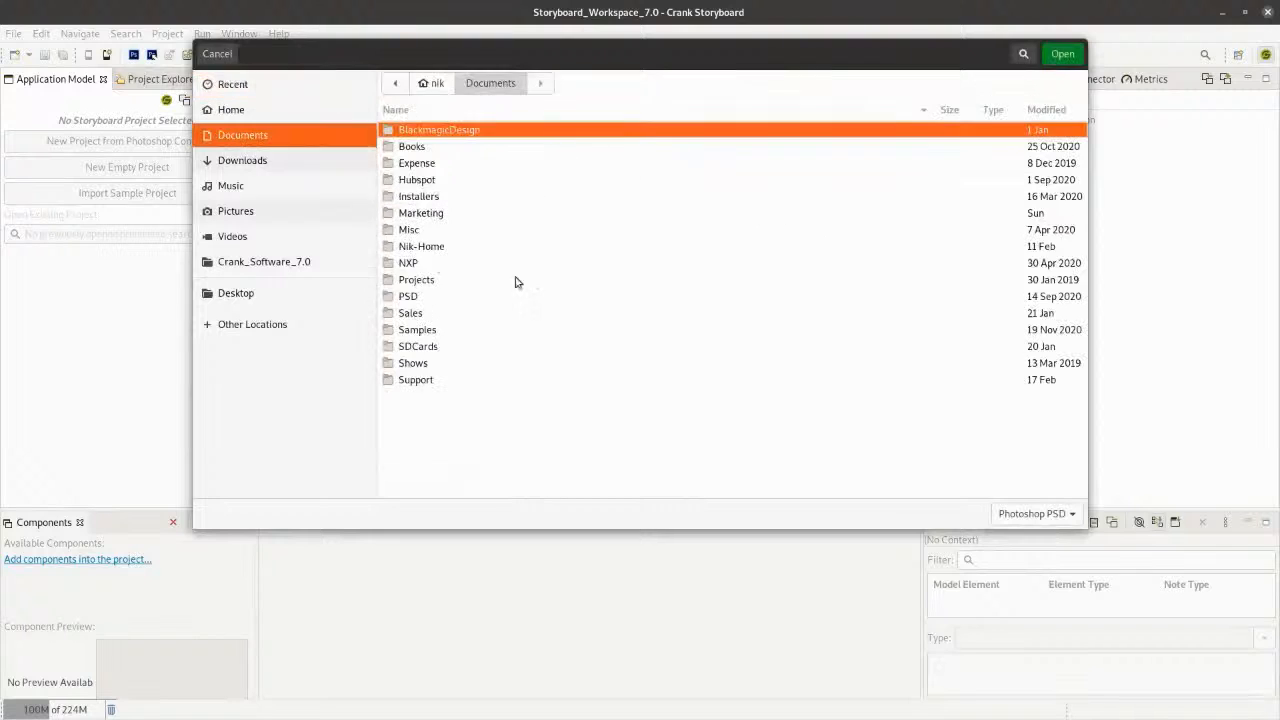
double_click(409, 296)
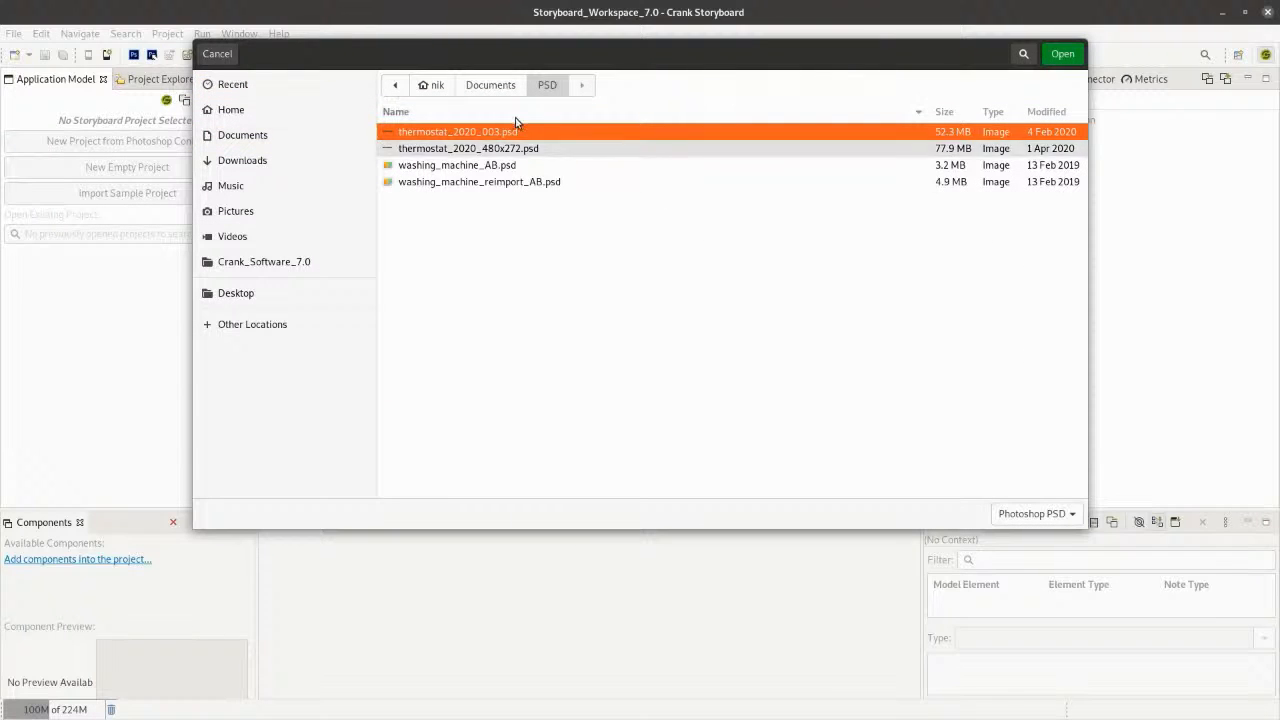
left_click(1062, 54)
left_click_drag(524, 70, 504, 106)
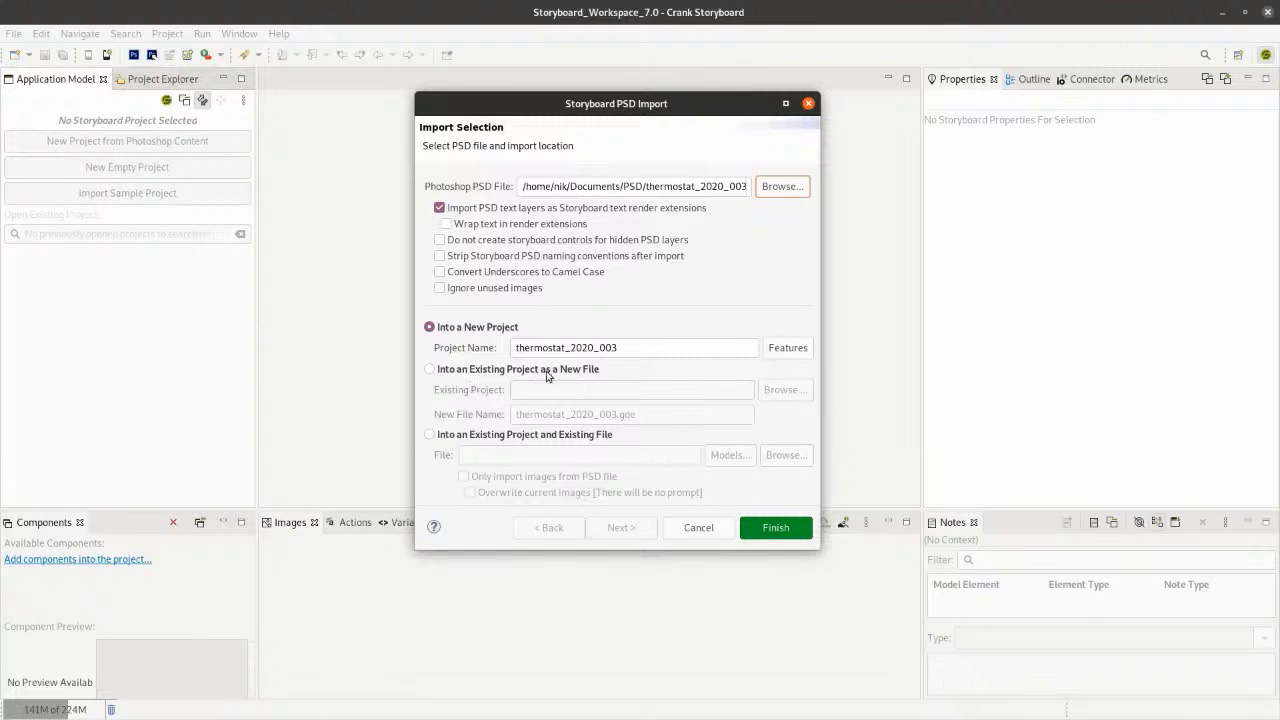
left_click(779, 537)
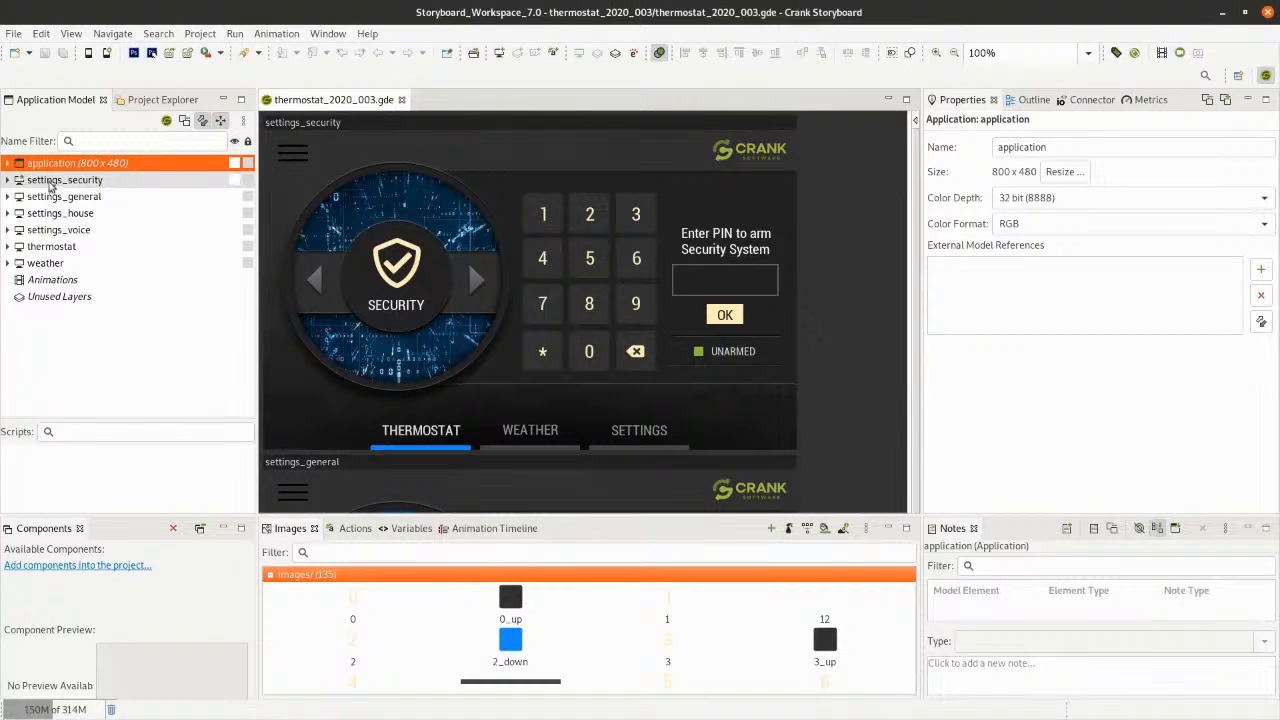
Make the thermostat screen the application's start screen and bring it into view in the editor
left_click(50, 181)
left_click(47, 247)
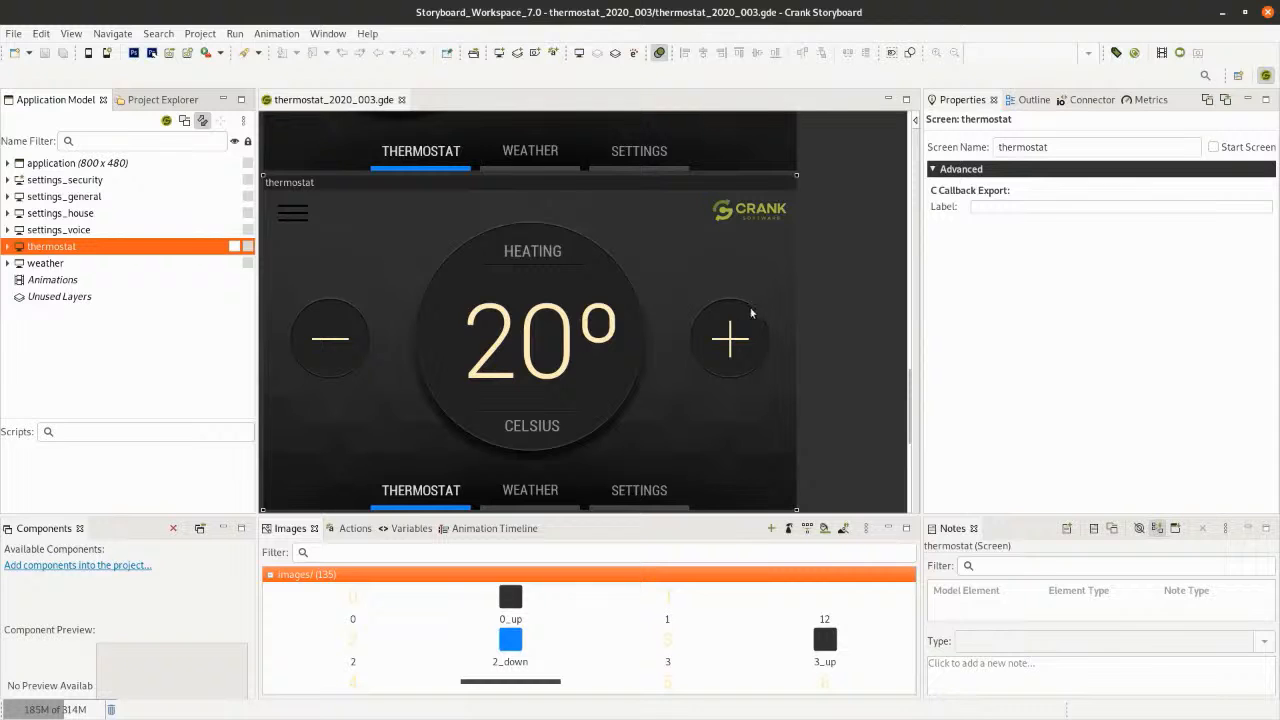
left_click(1234, 148)
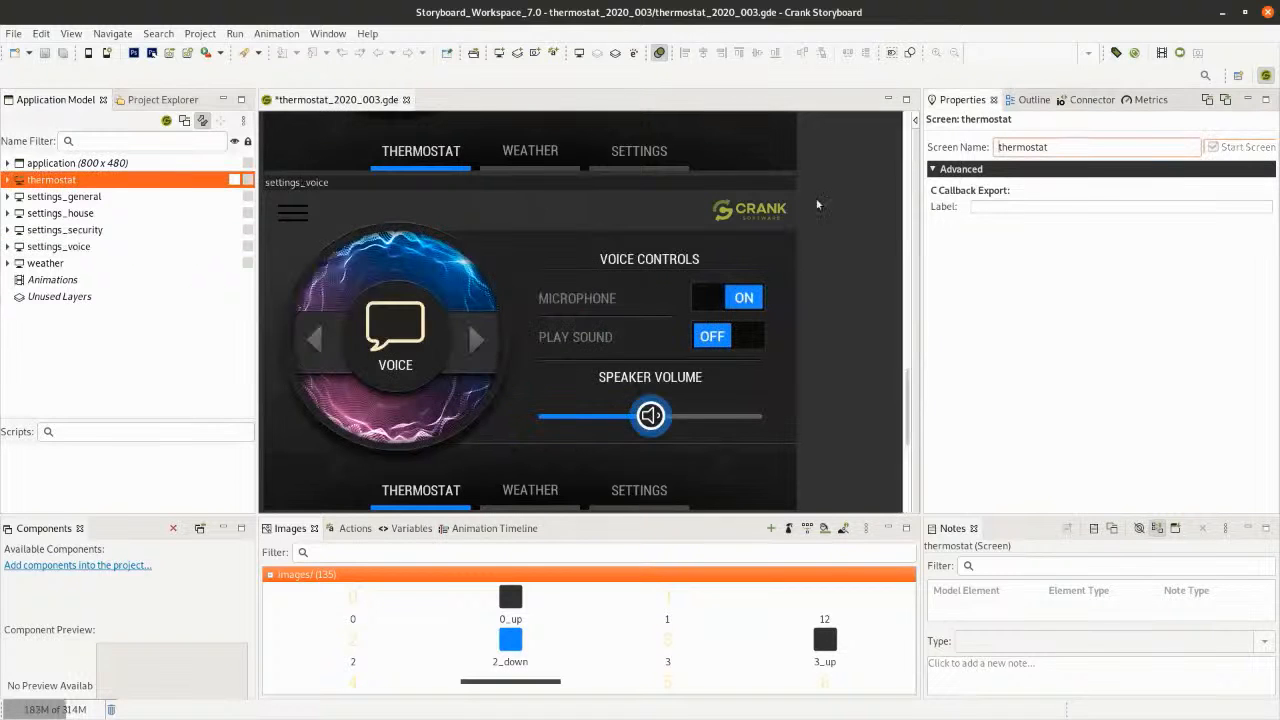
left_click_drag(910, 403, 910, 150)
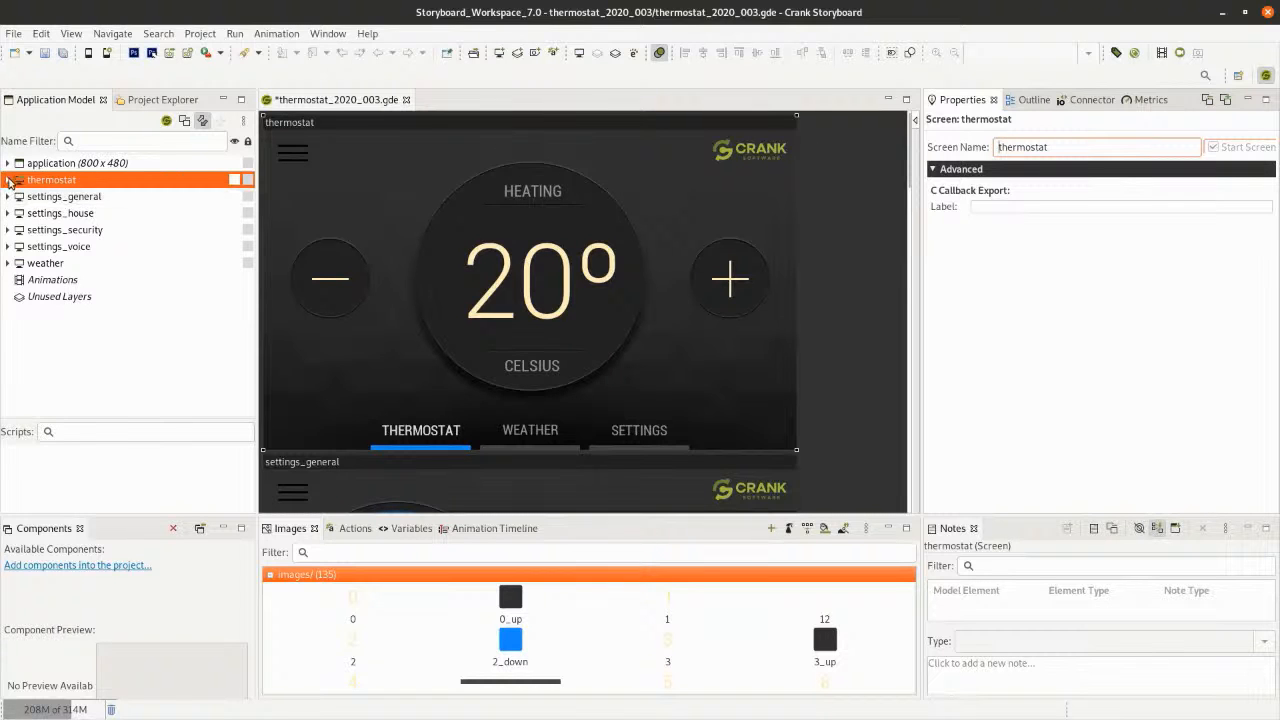
Expand the thermostat screen's layers and check the menu_layer by toggling its visibility, leaving it shown
left_click(8, 180)
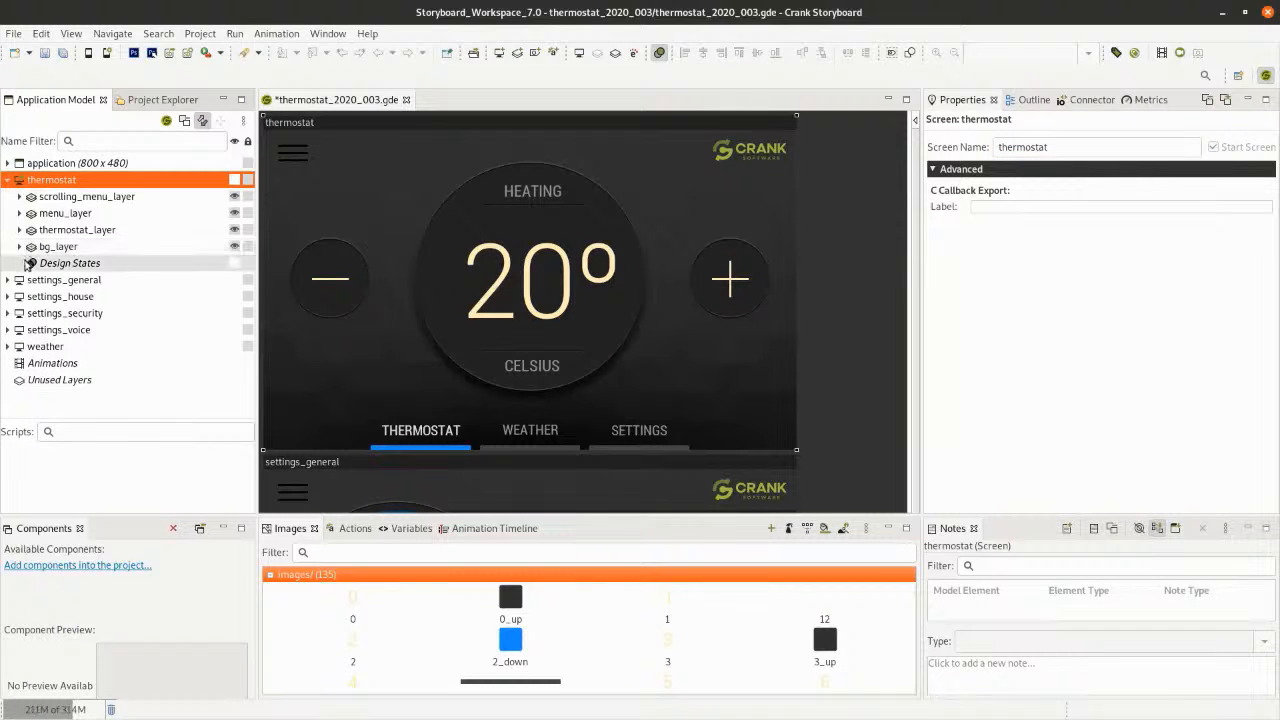
left_click(236, 214)
left_click(236, 214)
left_click(236, 214)
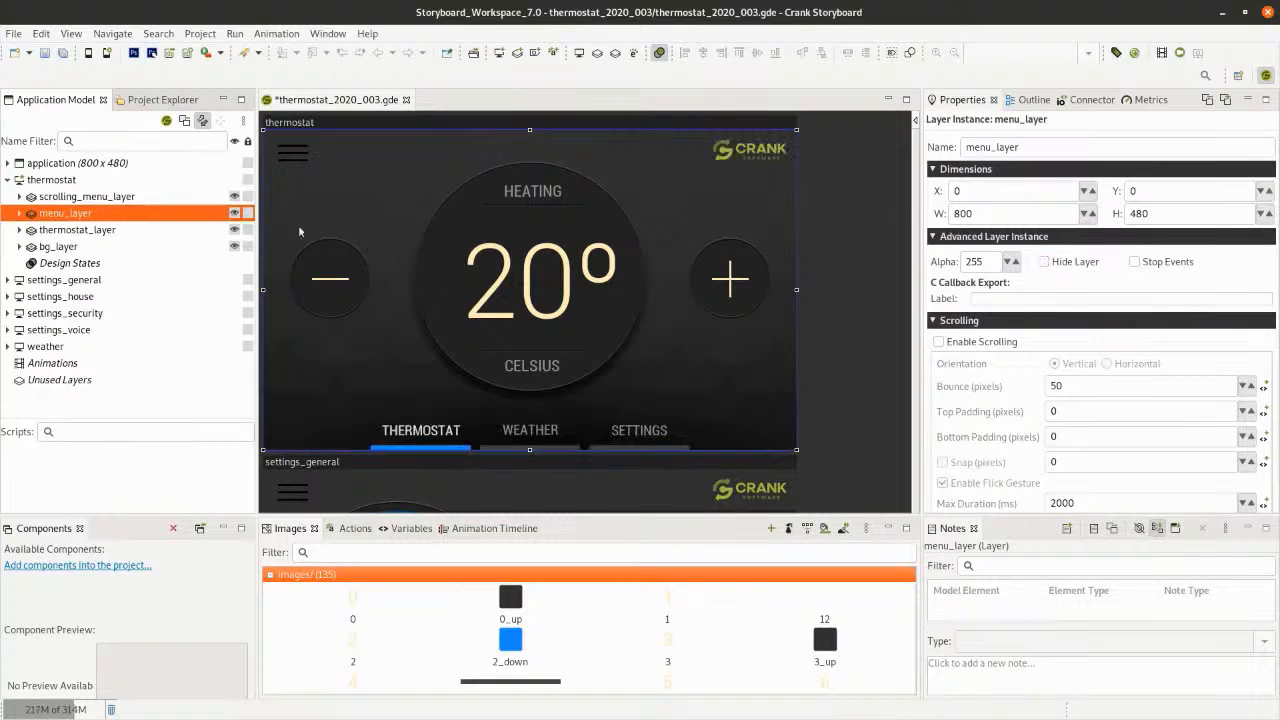
Try moving the Crank_Software logo to about X 561, Y 69, compare the other screens, and undo the move
left_click(762, 155)
left_click_drag(713, 171, 640, 208)
scroll(584, 271, "down", 3)
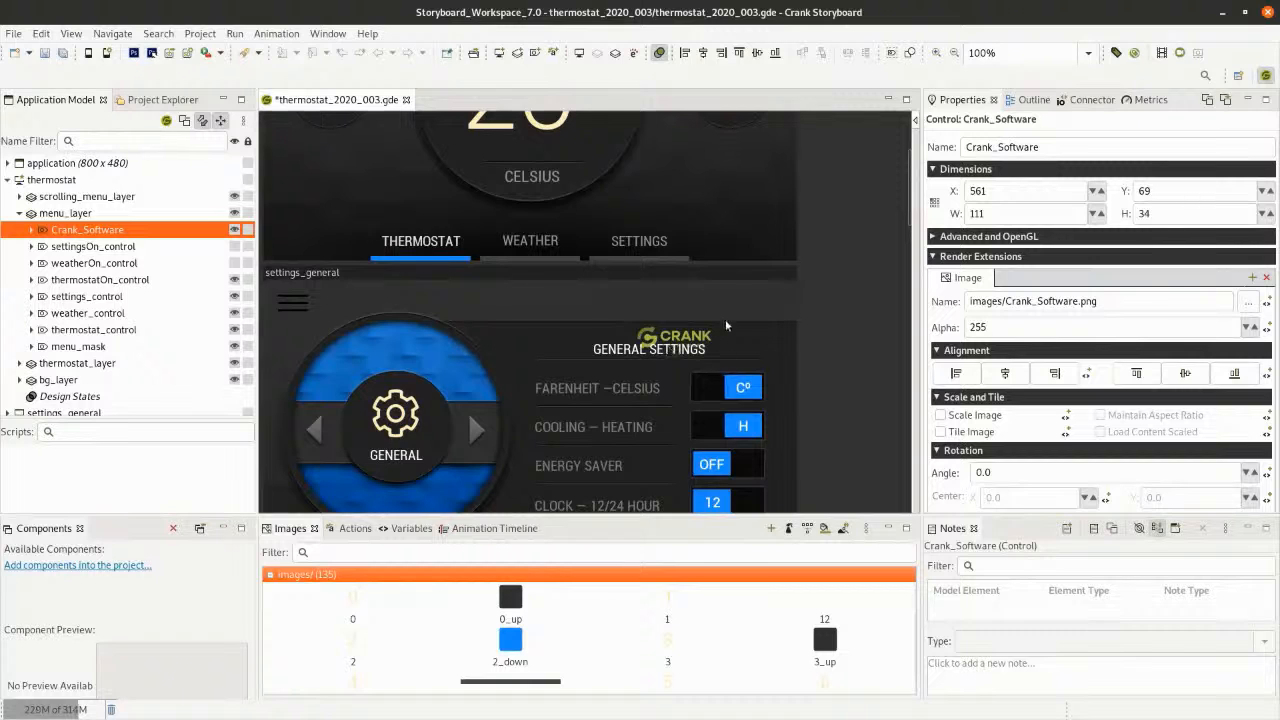
scroll(727, 325, "down", 5)
scroll(672, 326, "up", 8)
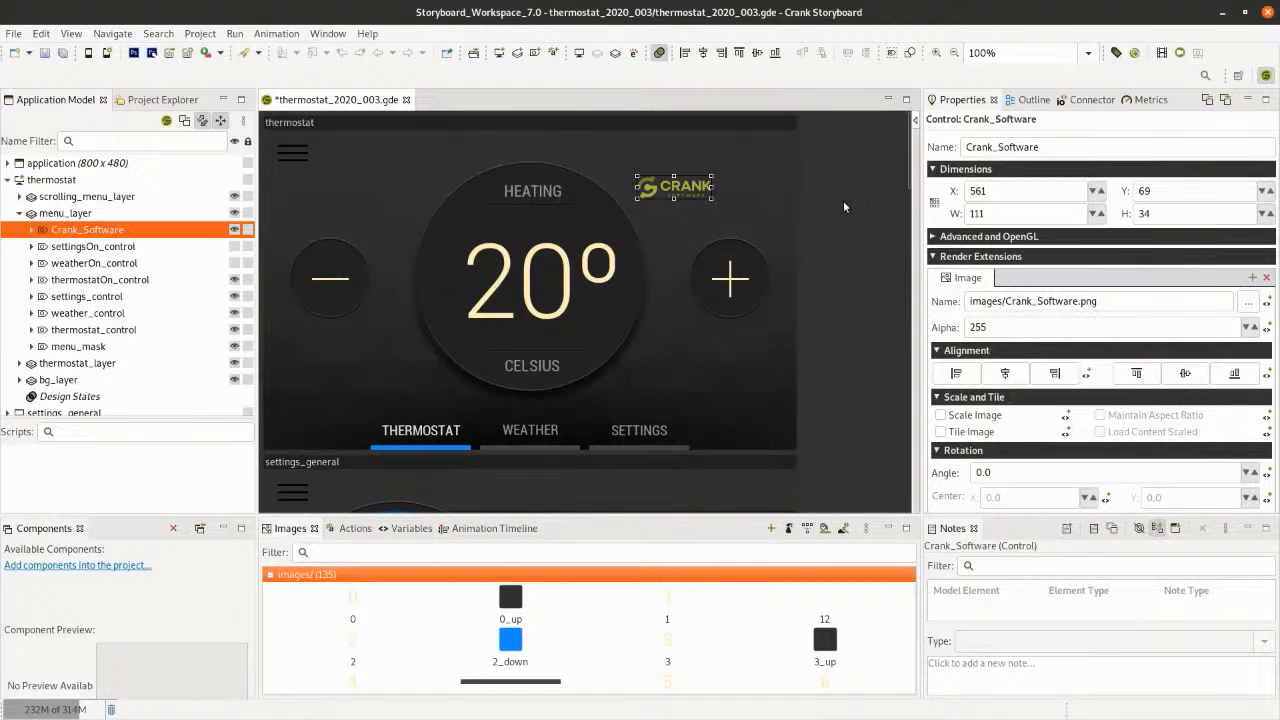
key("ctrl+z")
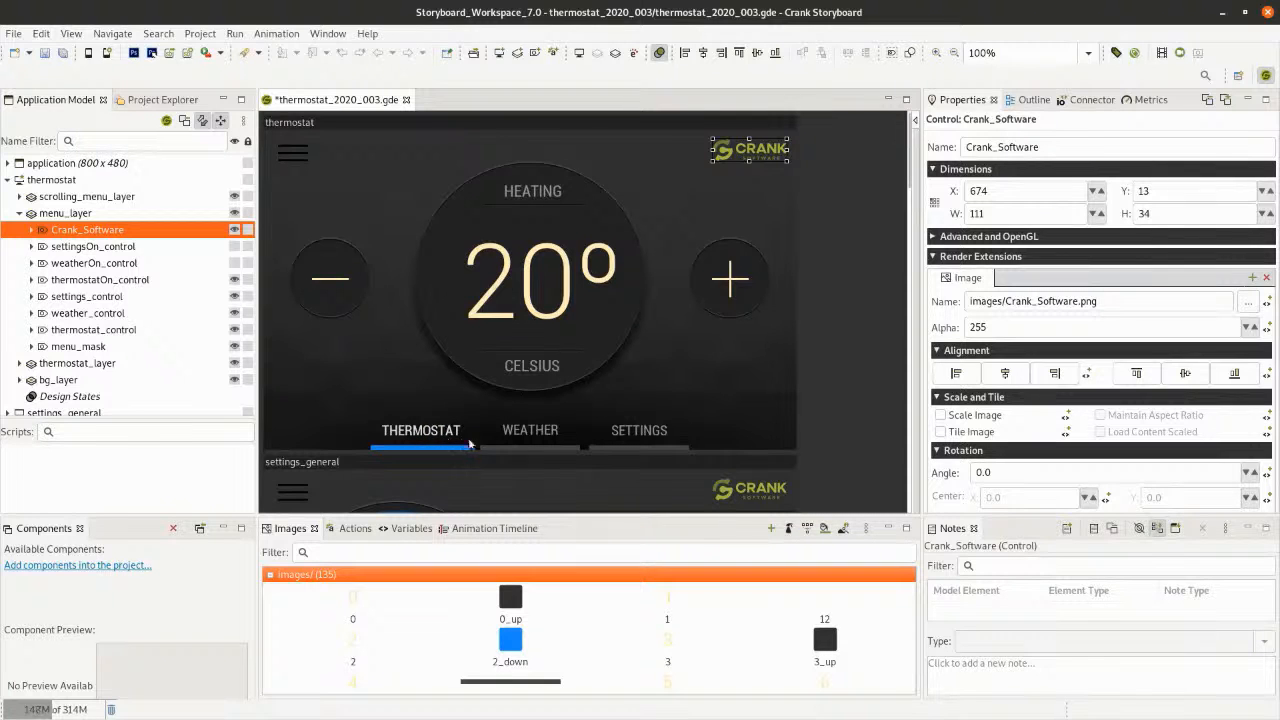
Start a new action for the WEATHER menu control on the thermostat screen and choose Touch (gre.touch) as its trigger event
left_click(424, 436)
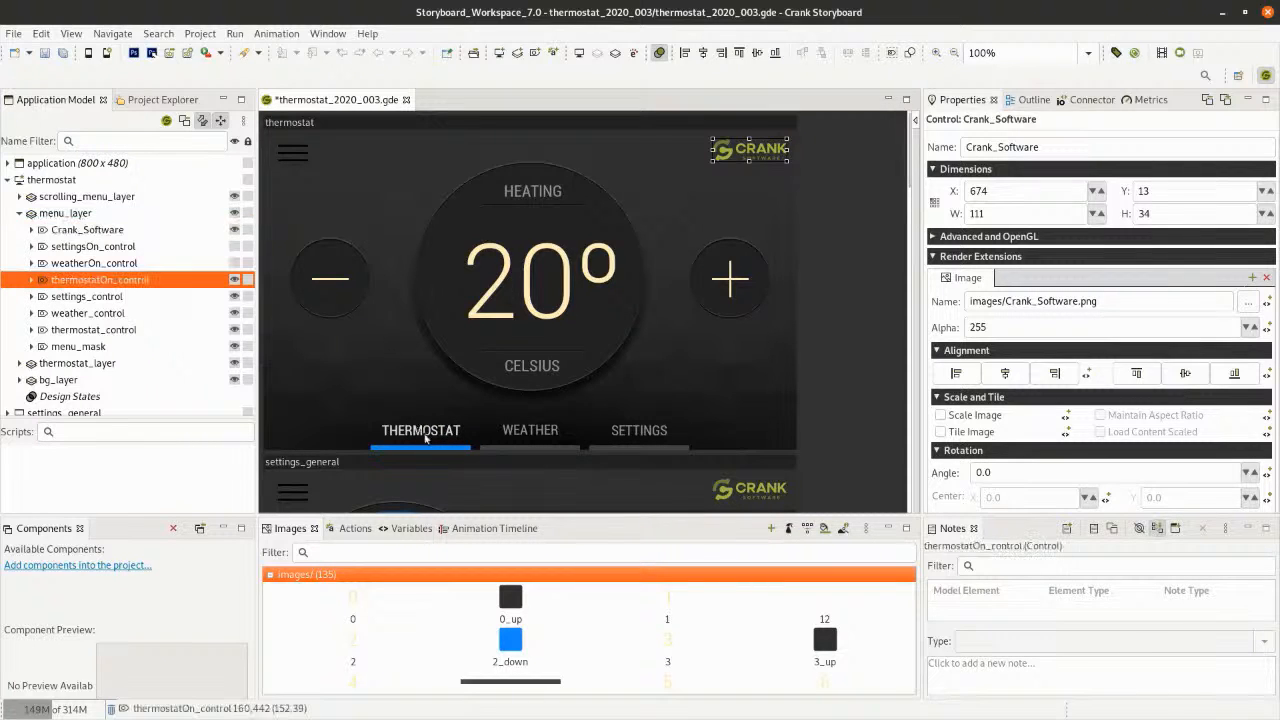
left_click(530, 434)
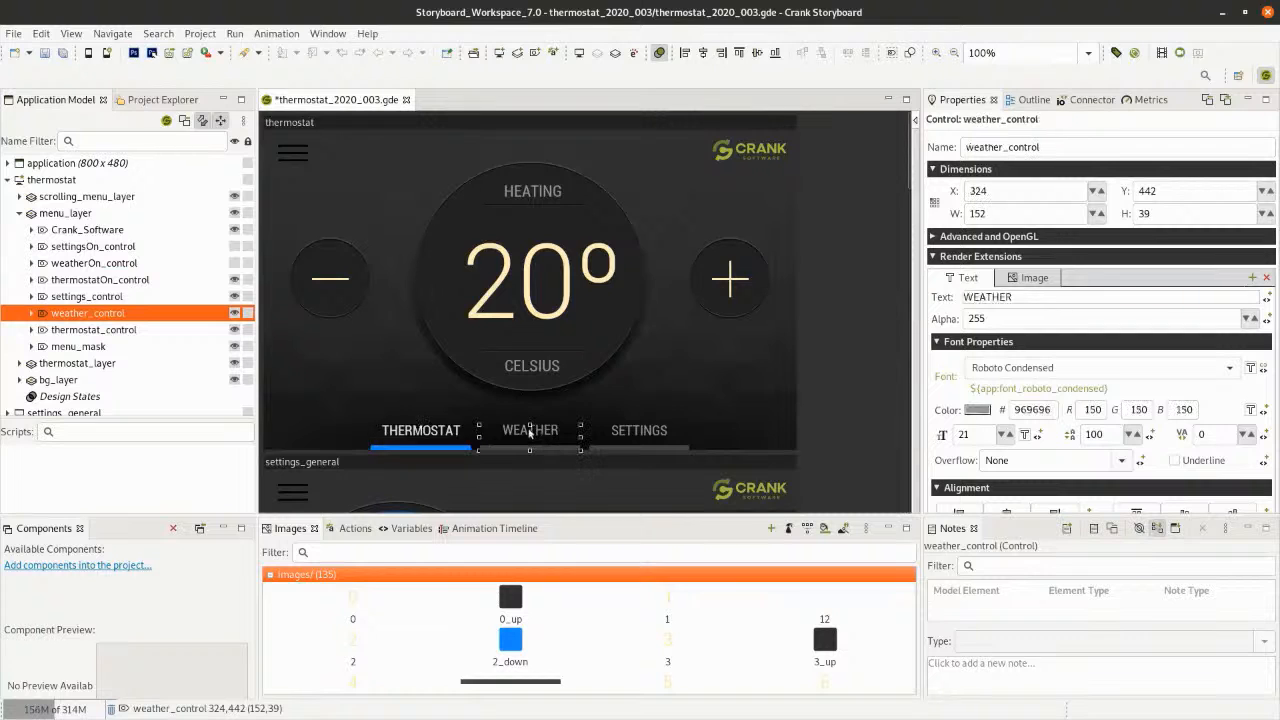
right_click(530, 433)
mouse_move(672, 72)
left_click(740, 79)
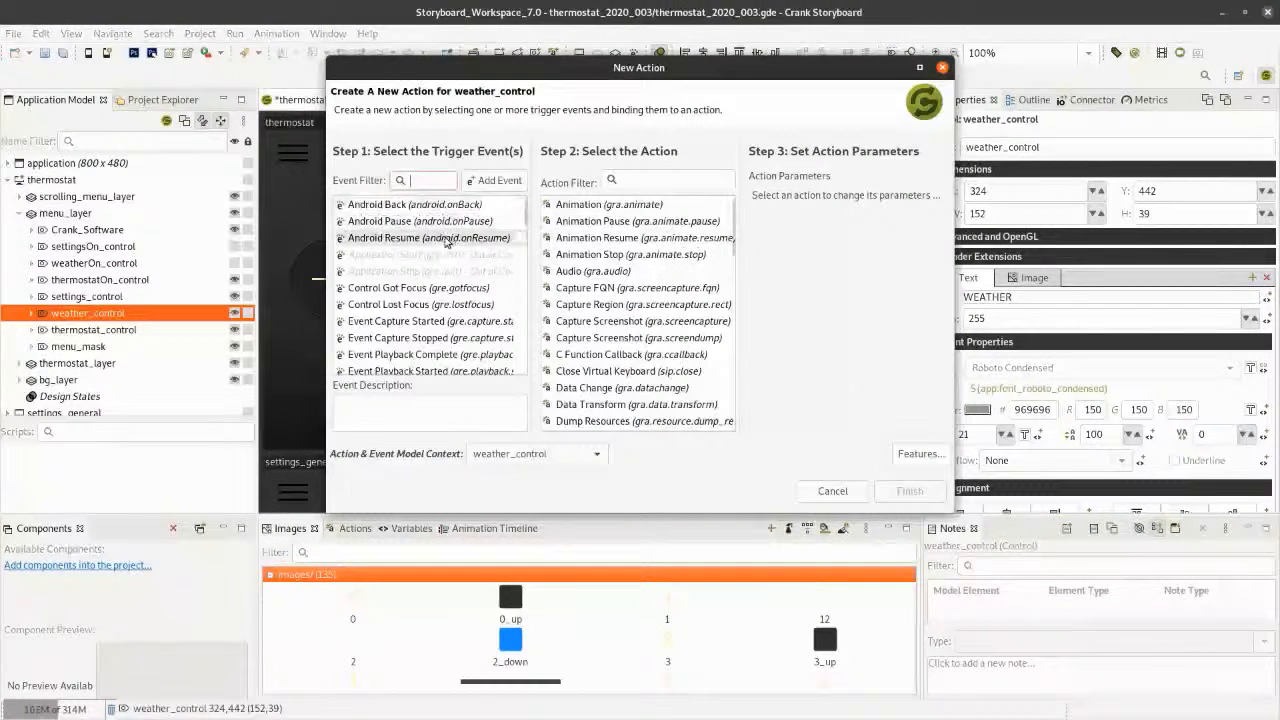
type("touch")
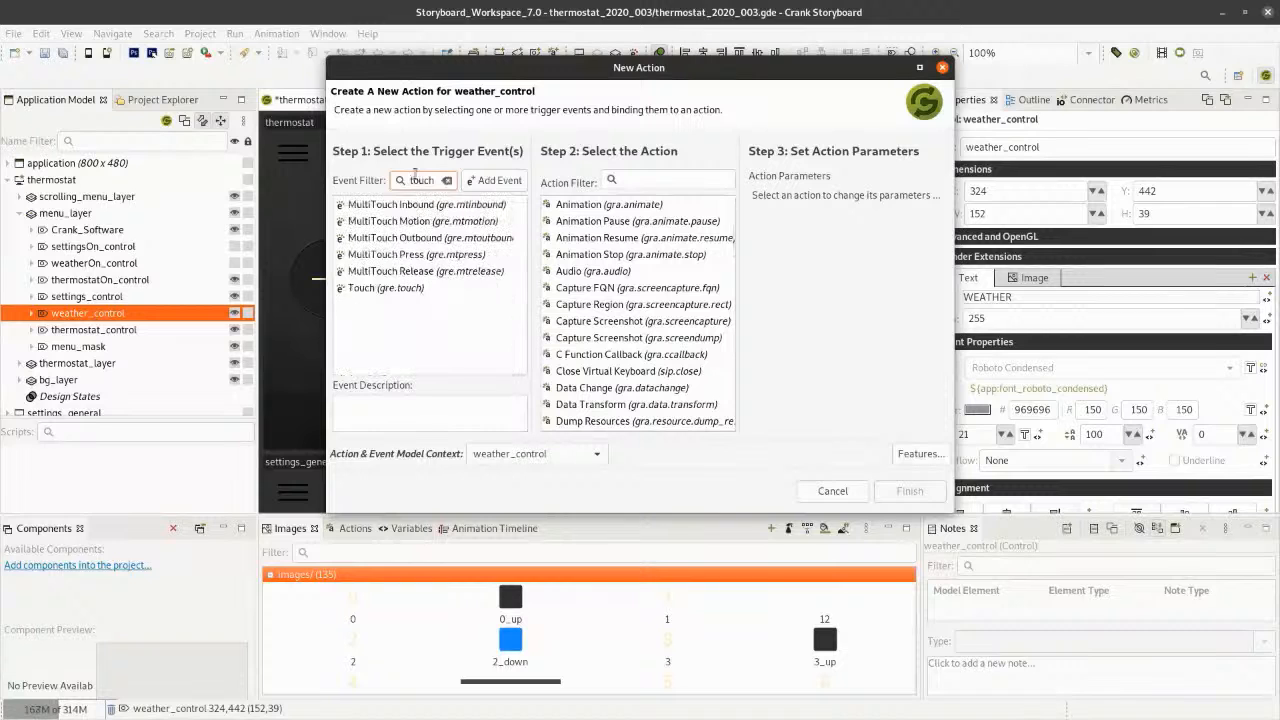
left_click(400, 289)
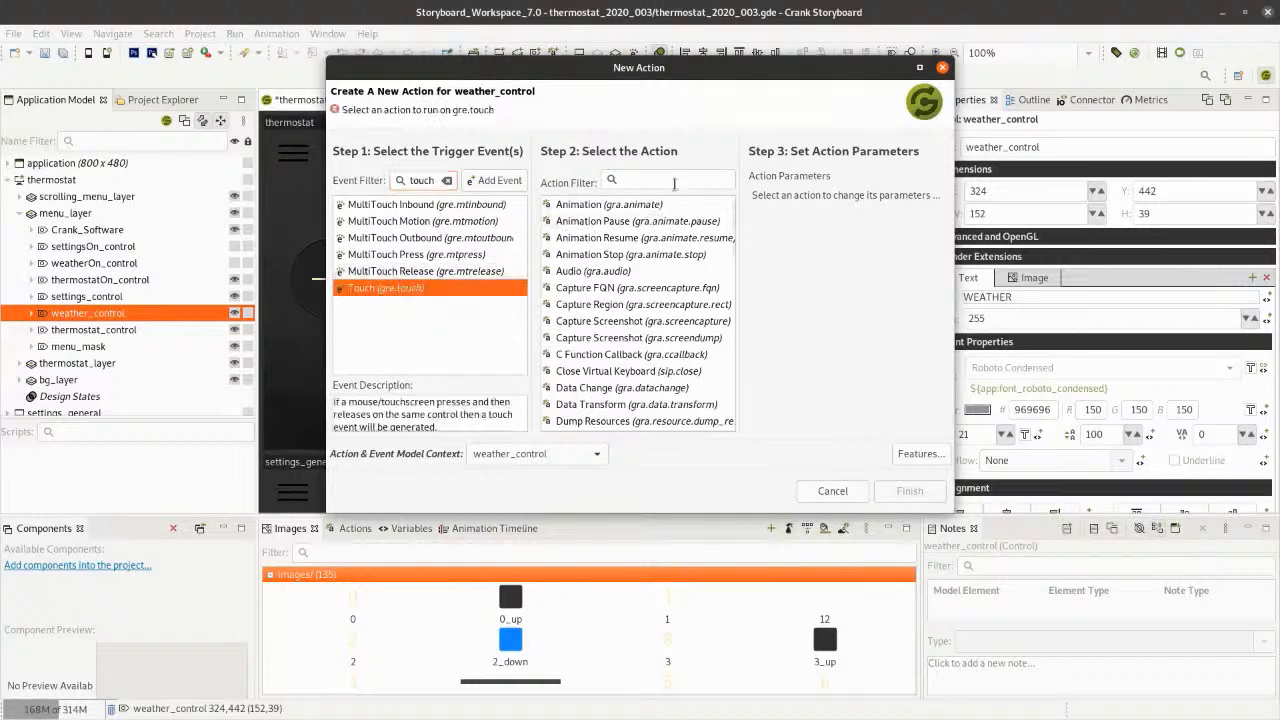
Assign a Screen Transition: Fade action targeting the weather screen to the WEATHER control's touch event and create the action
left_click_drag(954, 245, 1202, 245)
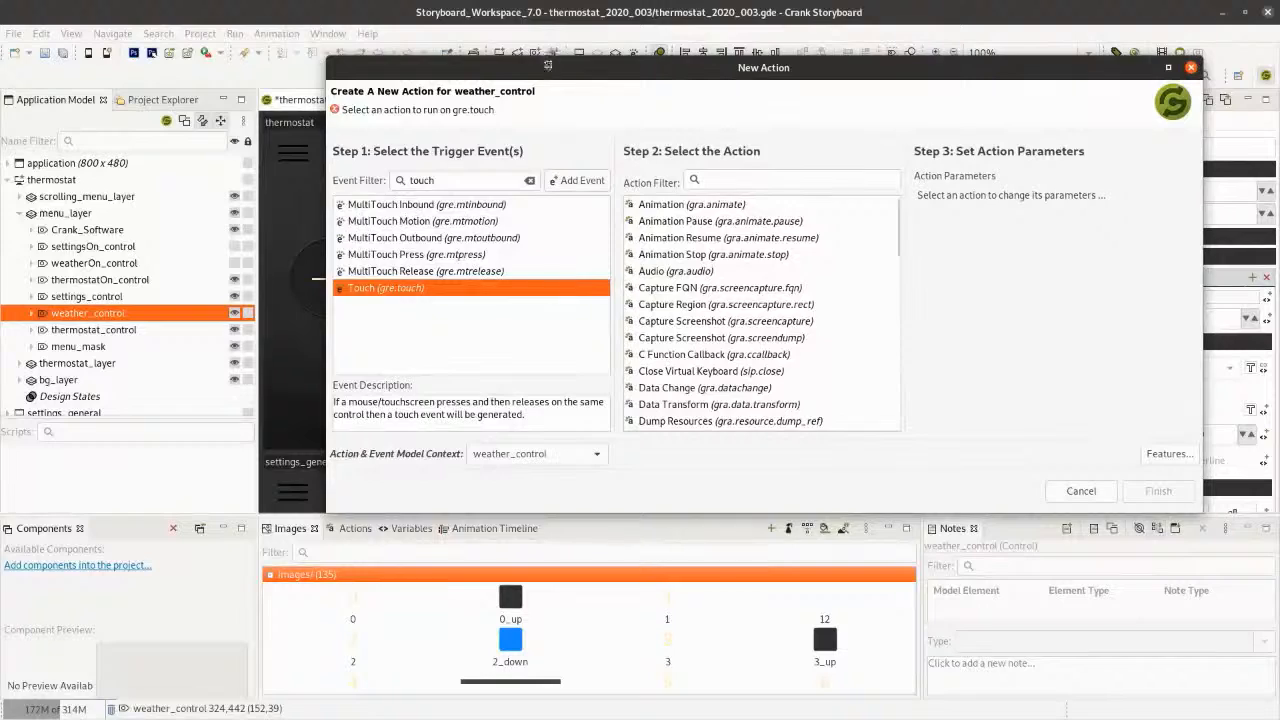
left_click_drag(550, 66, 431, 75)
scroll(660, 375, "down", 3)
scroll(660, 375, "down", 5)
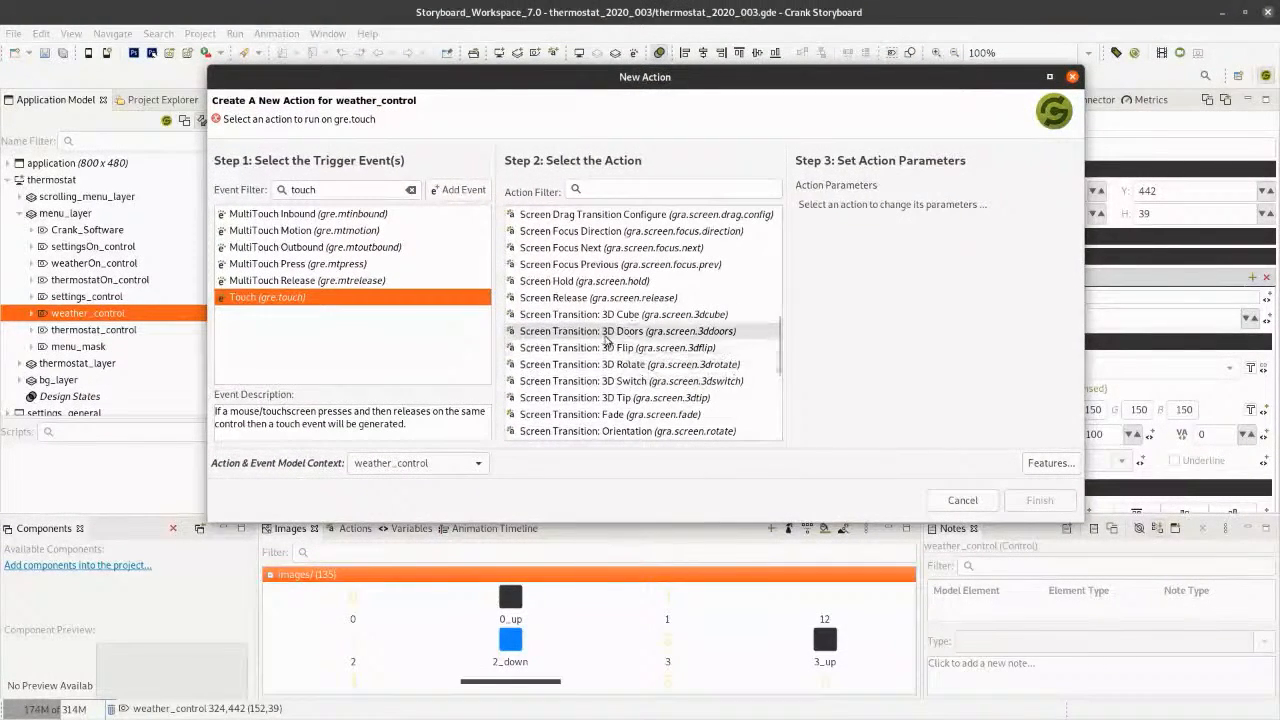
scroll(586, 390, "down", 2)
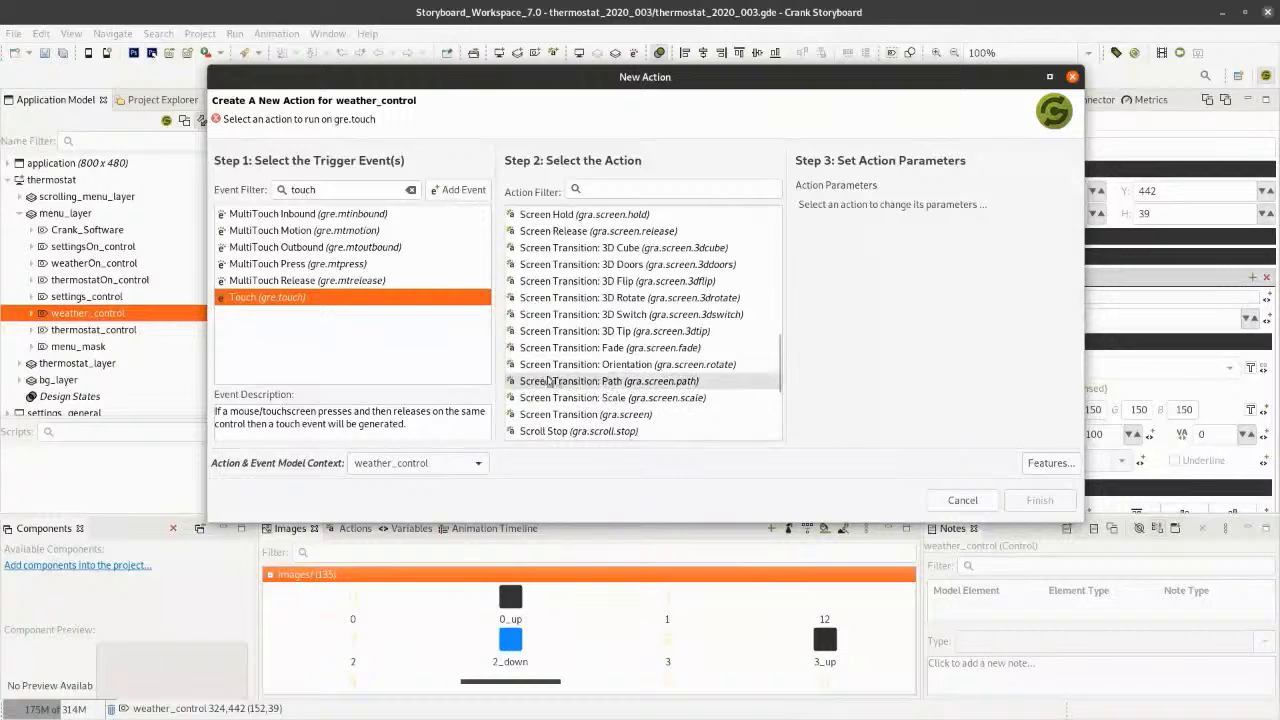
left_click(630, 347)
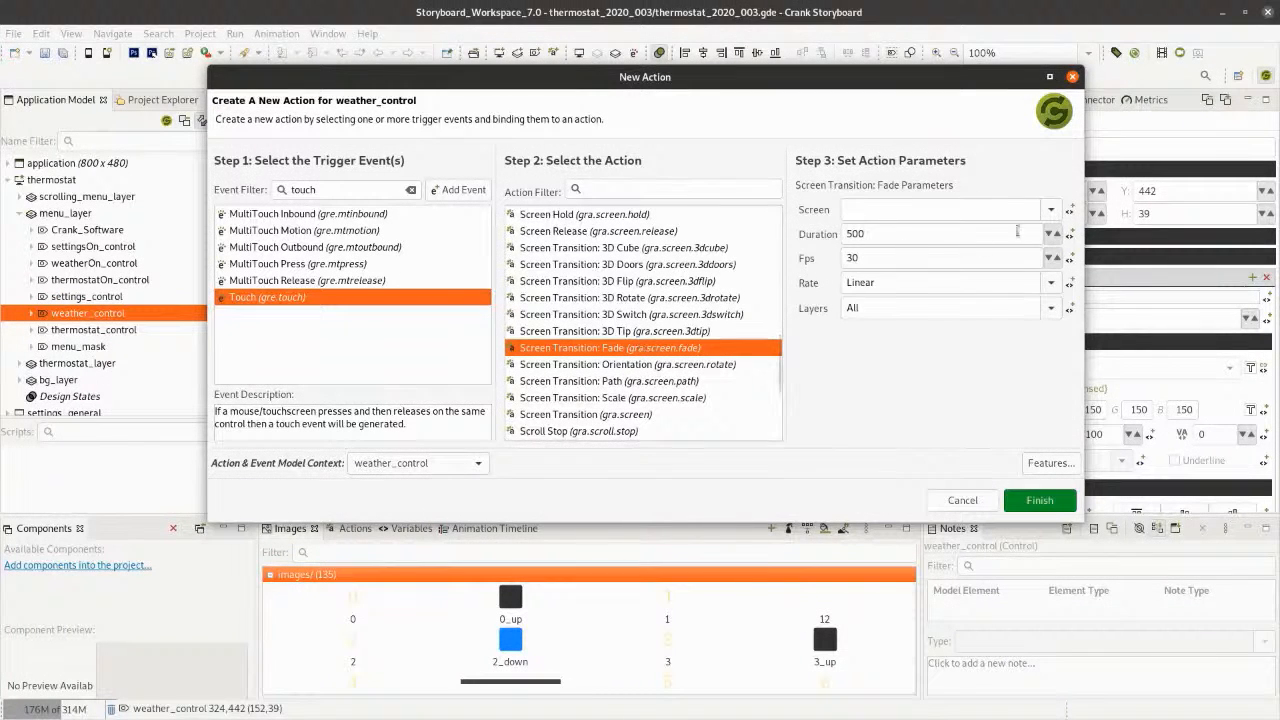
left_click(1051, 210)
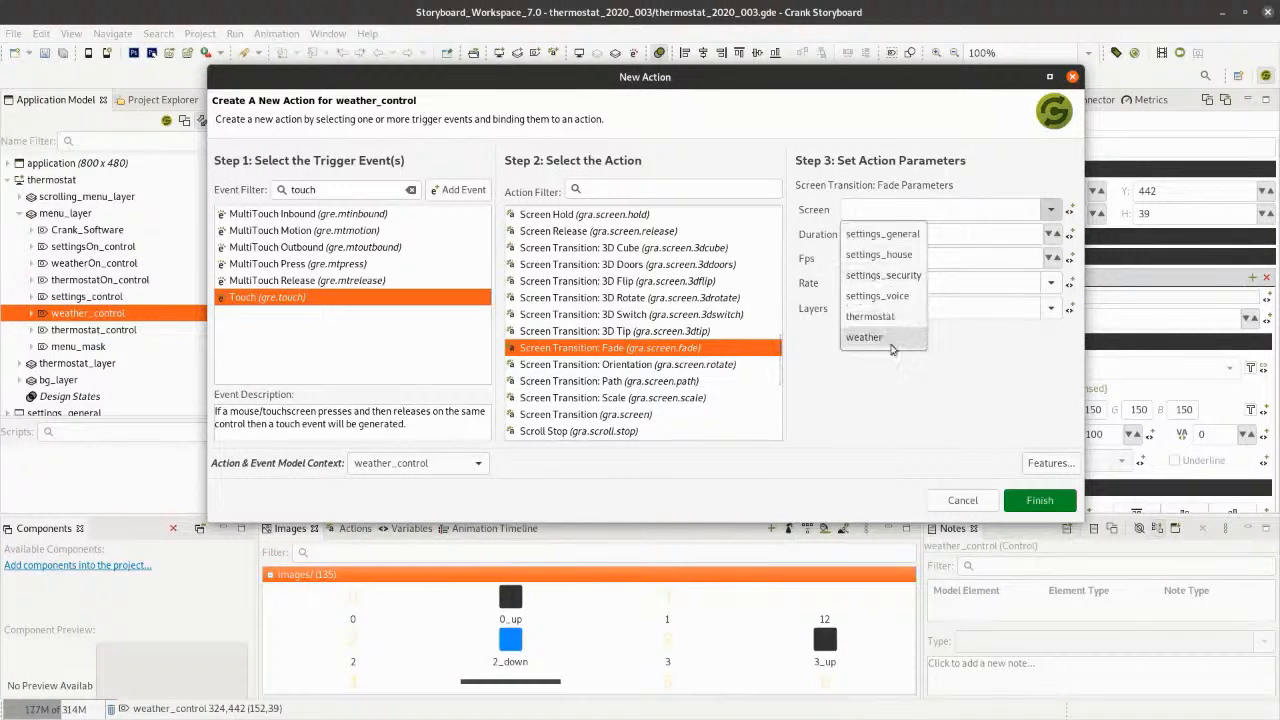
left_click(888, 336)
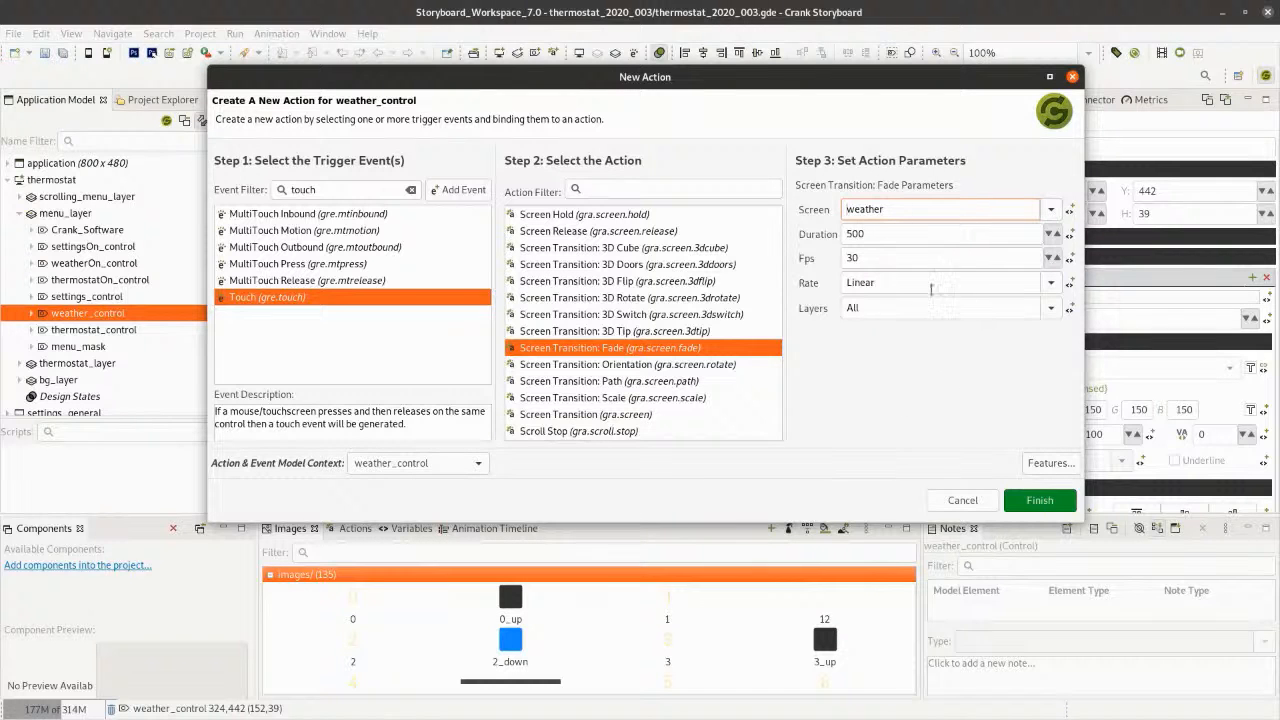
left_click(1040, 501)
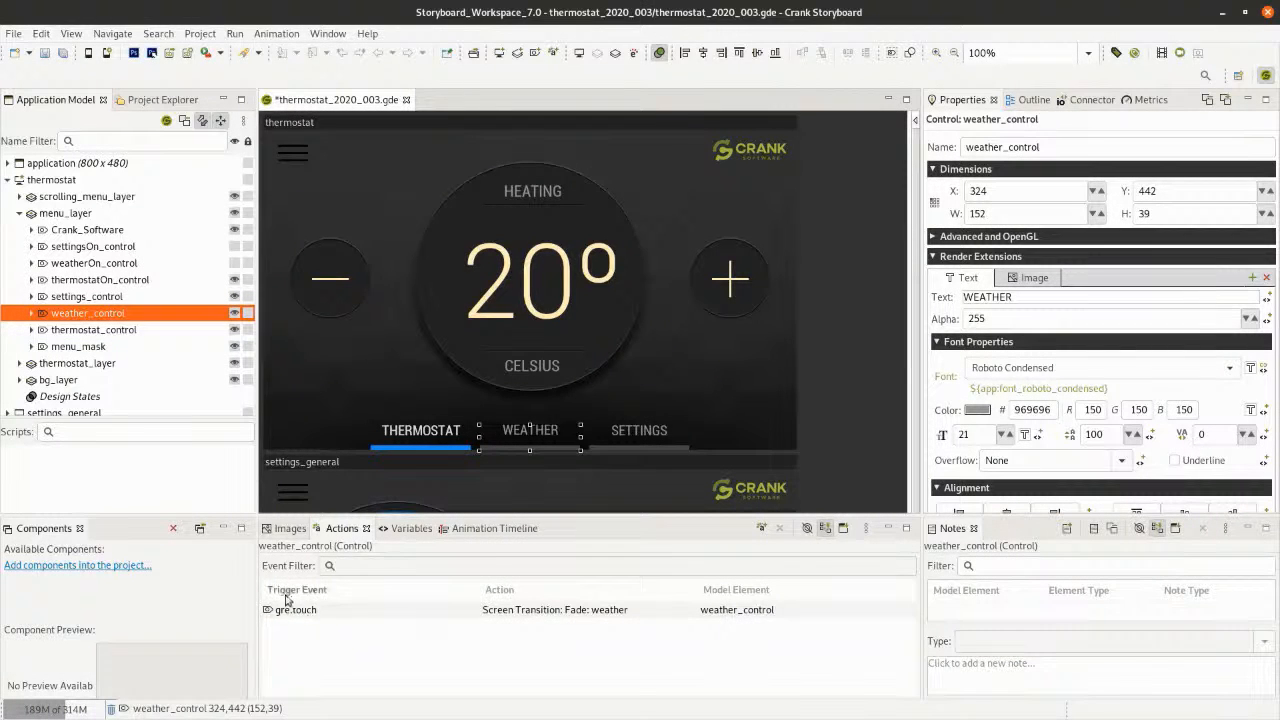
Copy the WEATHER control's fade transition action and paste it onto the THERMOSTAT menu control (thermostatOn_control)
left_click(617, 613)
right_click(620, 618)
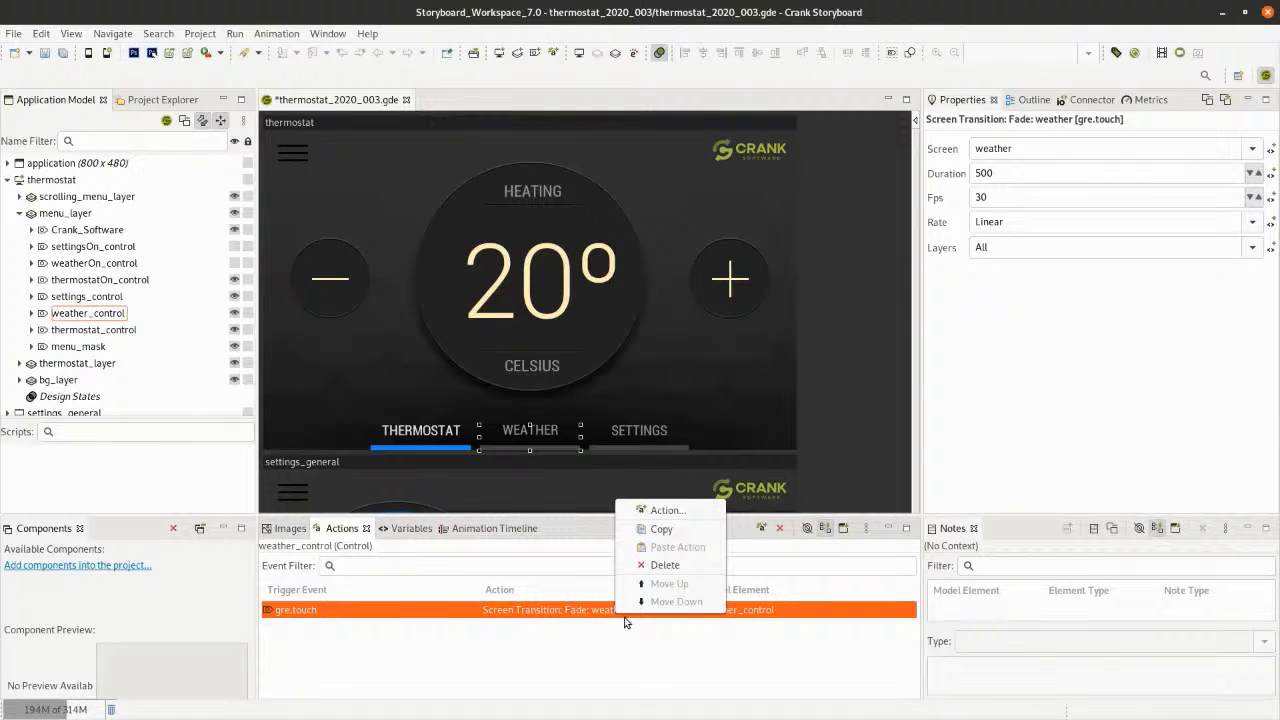
left_click(678, 530)
left_click(426, 431)
right_click(529, 646)
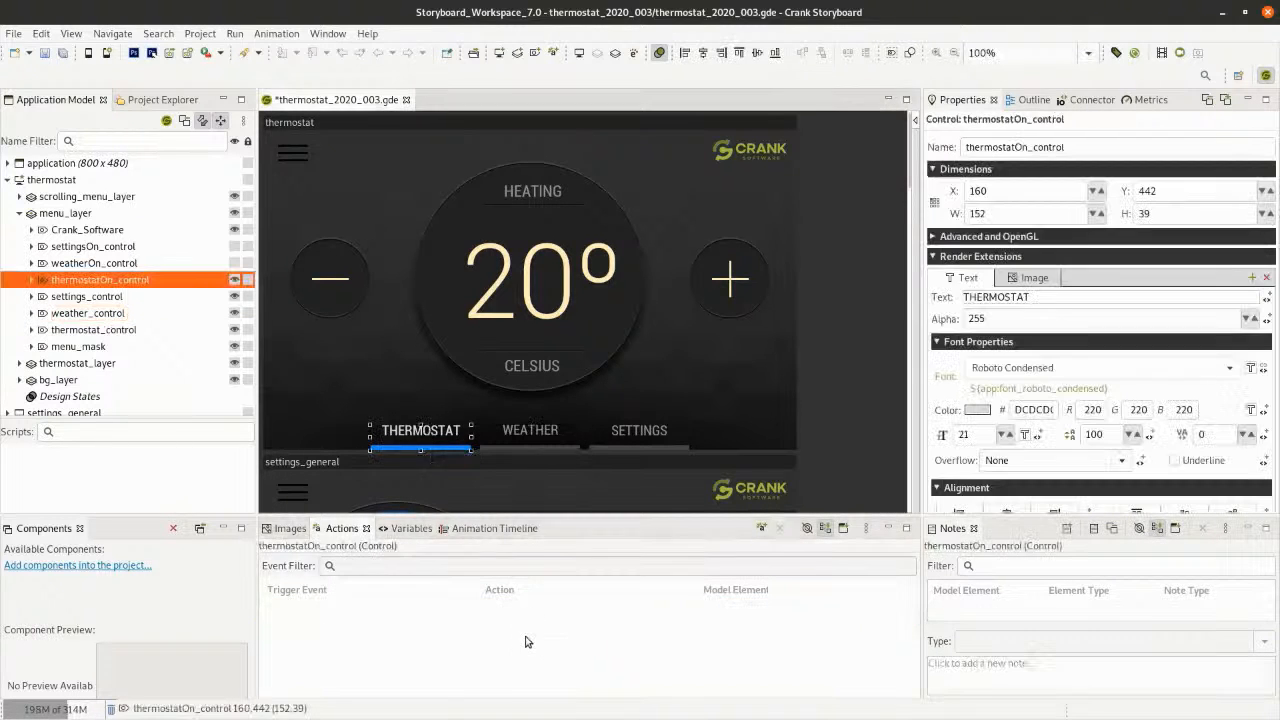
left_click(588, 571)
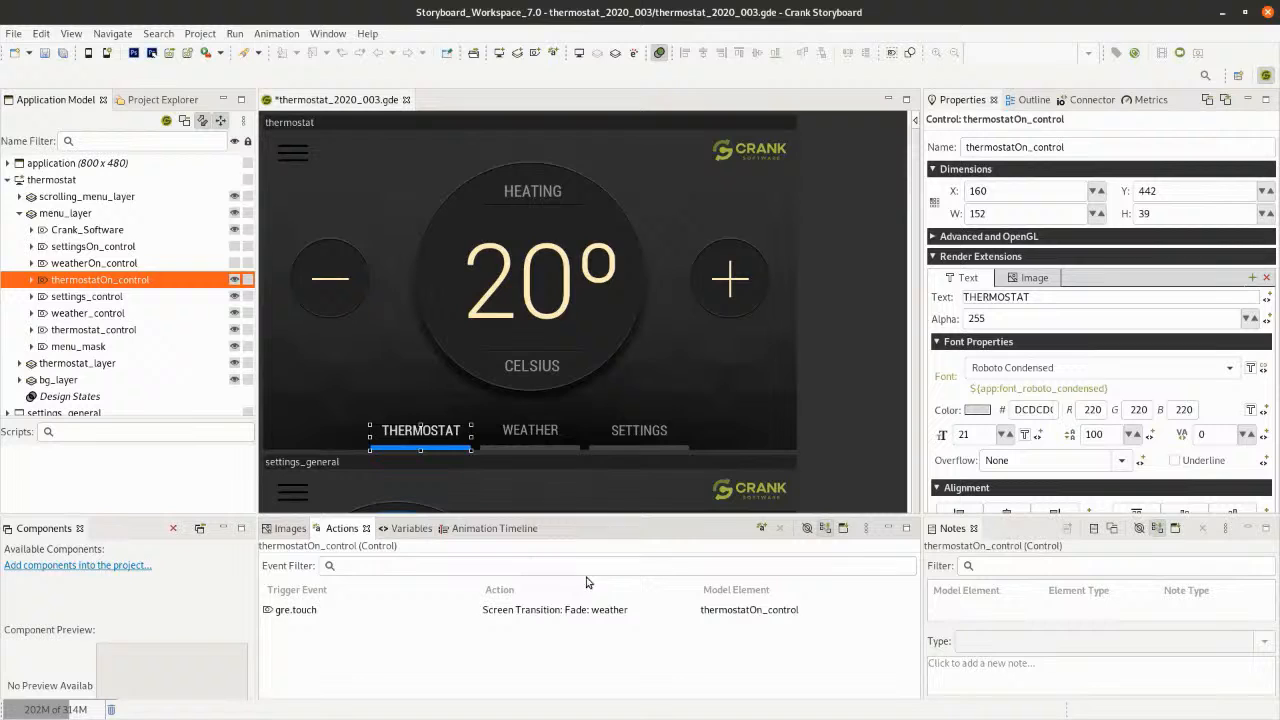
Set the target screen of the pasted fade action on thermostatOn_control to thermostat
left_click(500, 611)
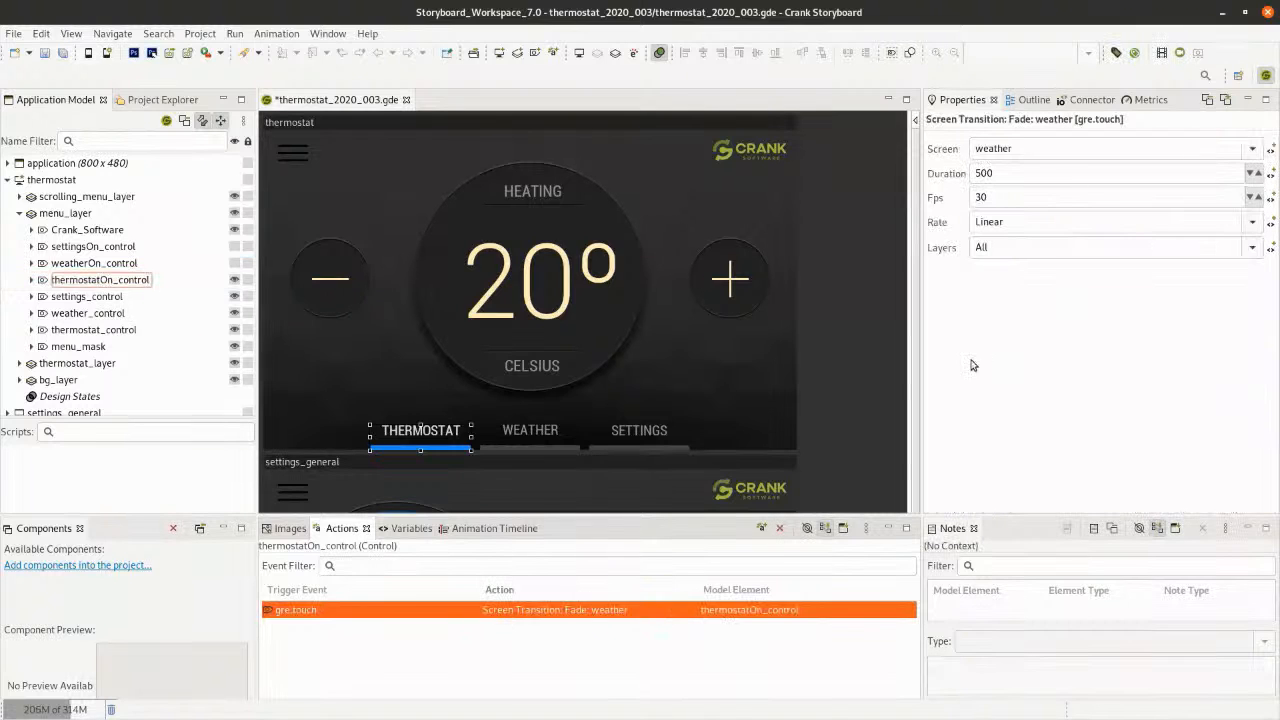
left_click(1252, 150)
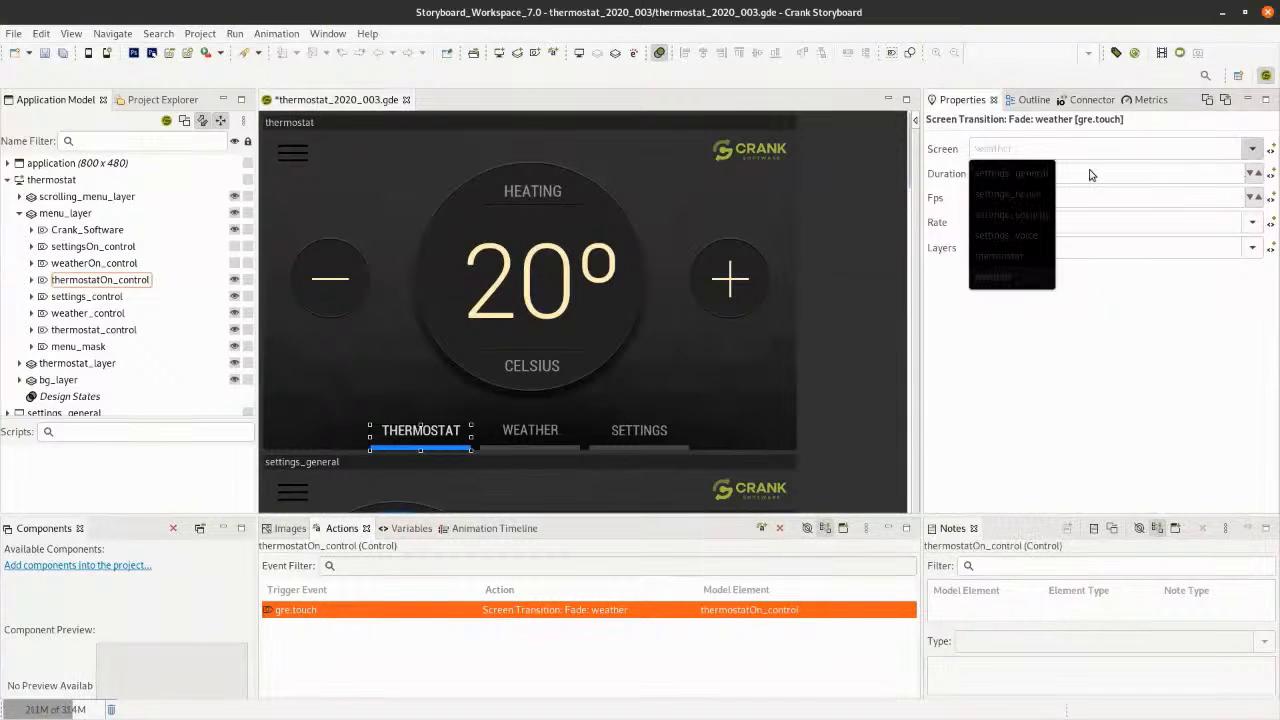
left_click(995, 259)
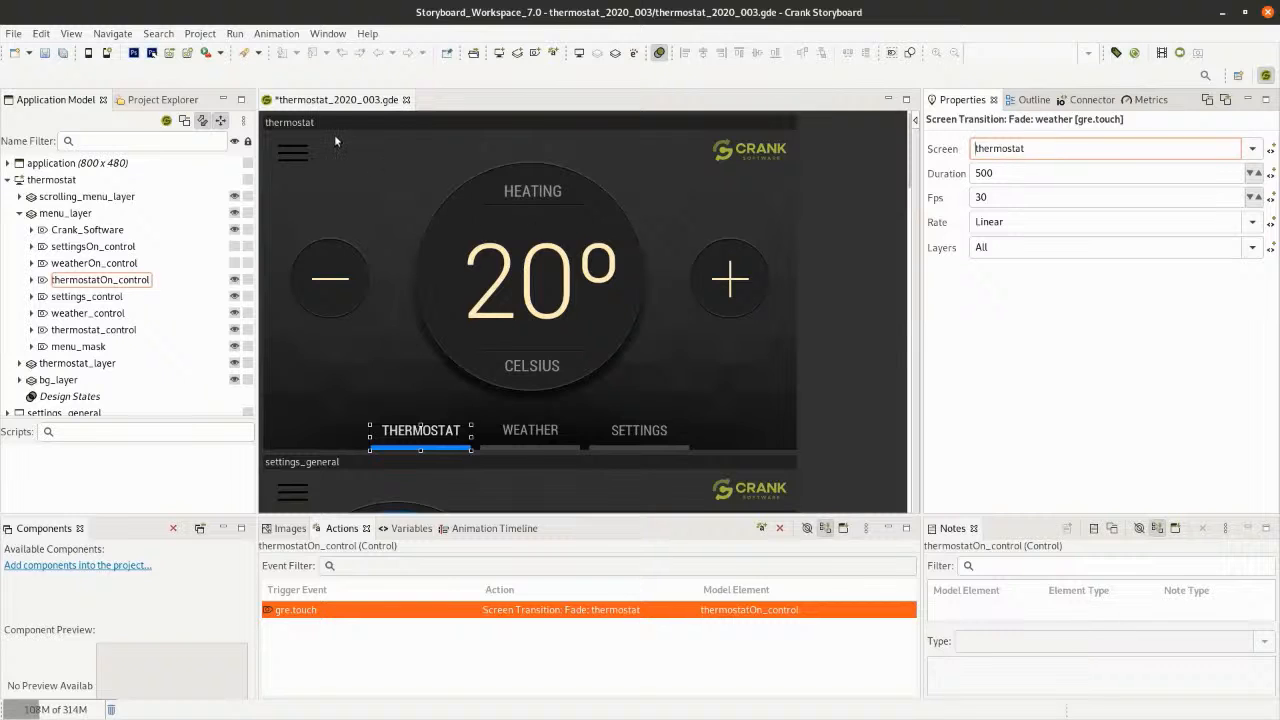
Save the project, test the WEATHER and THERMOSTAT menu transitions in the simulator, and close the simulator
key("ctrl+s")
left_click(90, 52)
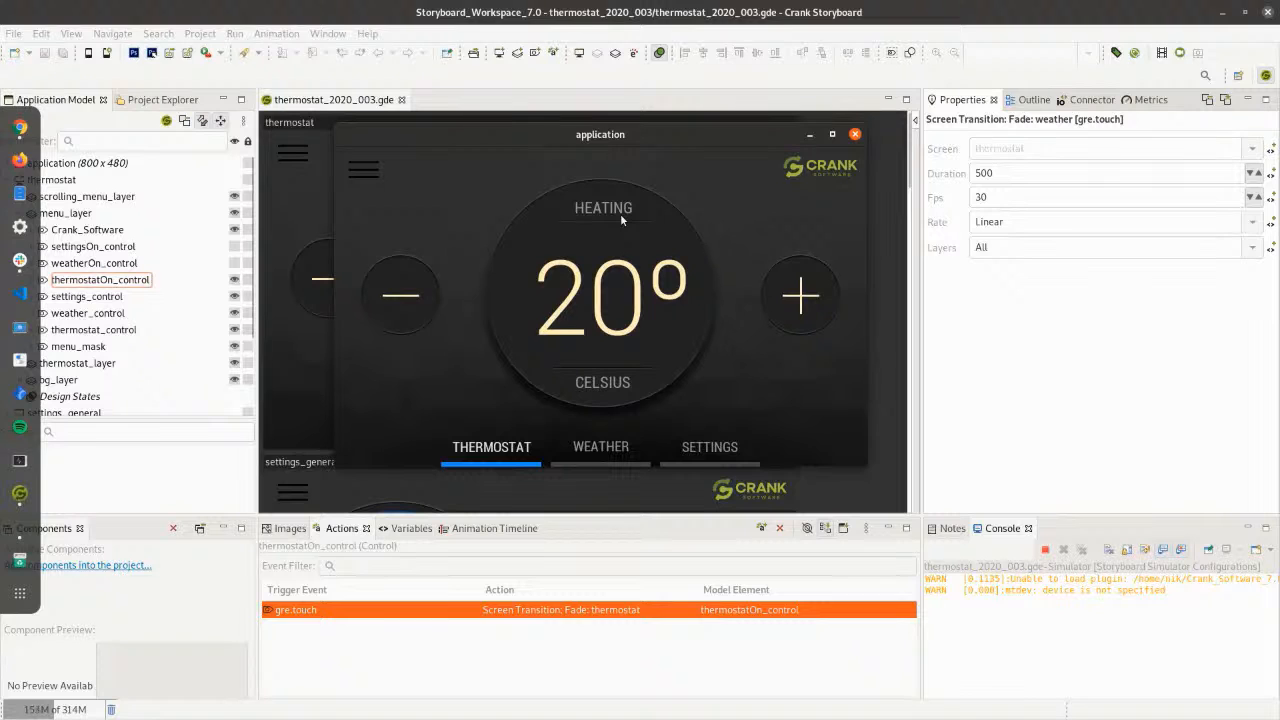
left_click(606, 458)
left_click(490, 452)
left_click(606, 452)
left_click(700, 211)
left_click(855, 135)
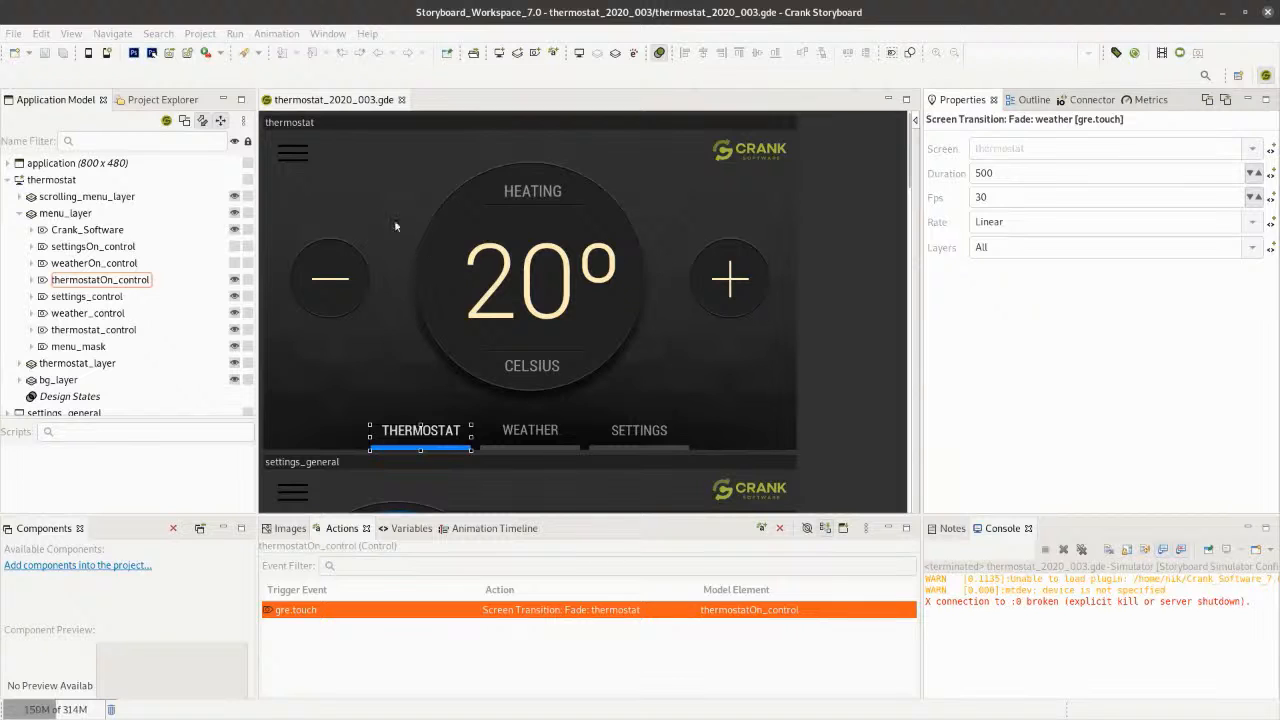
Start a new action on the thermostat screen with Screen Show (post) (gre.screenshow.post) as its trigger event
right_click(57, 185)
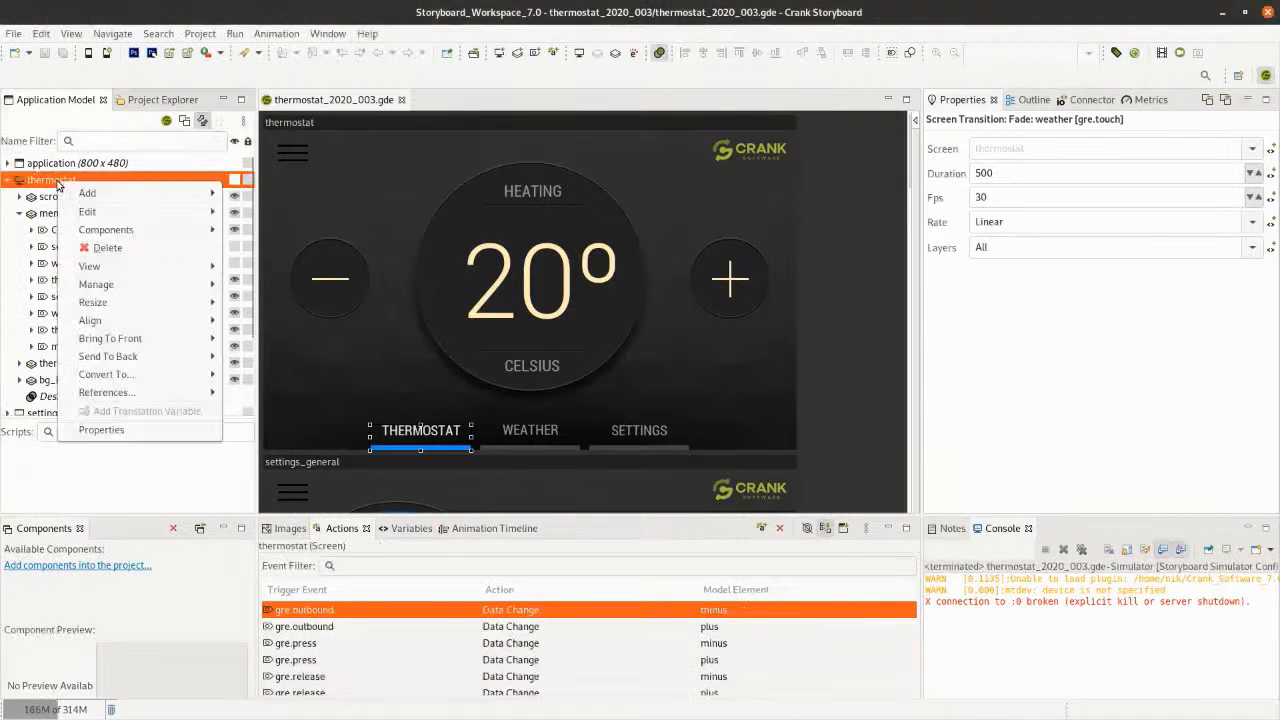
mouse_move(102, 194)
left_click(307, 197)
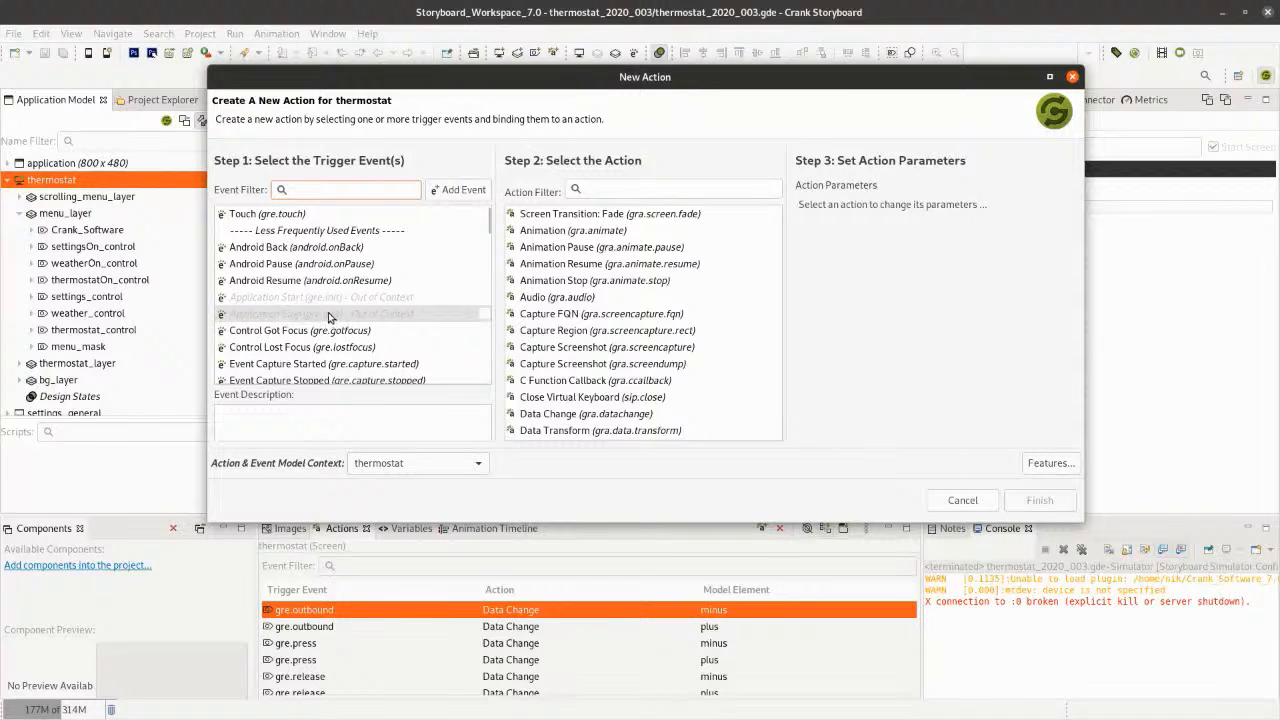
type("pos")
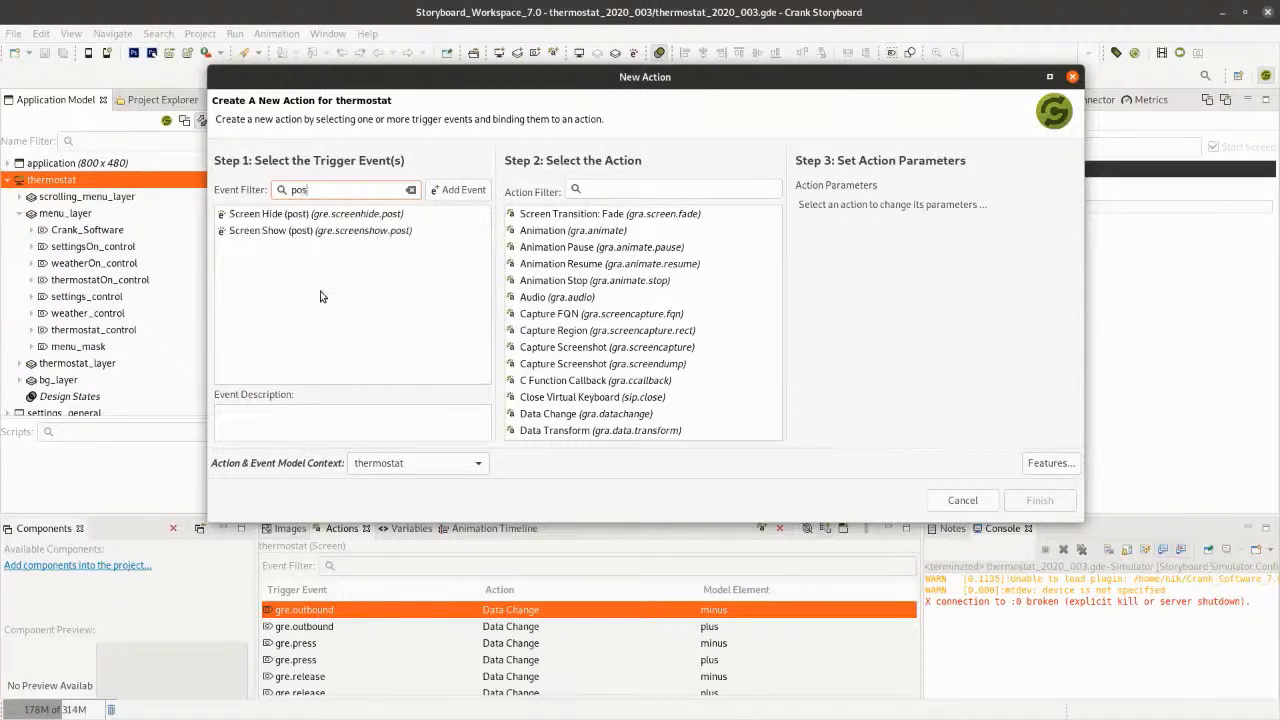
left_click(323, 238)
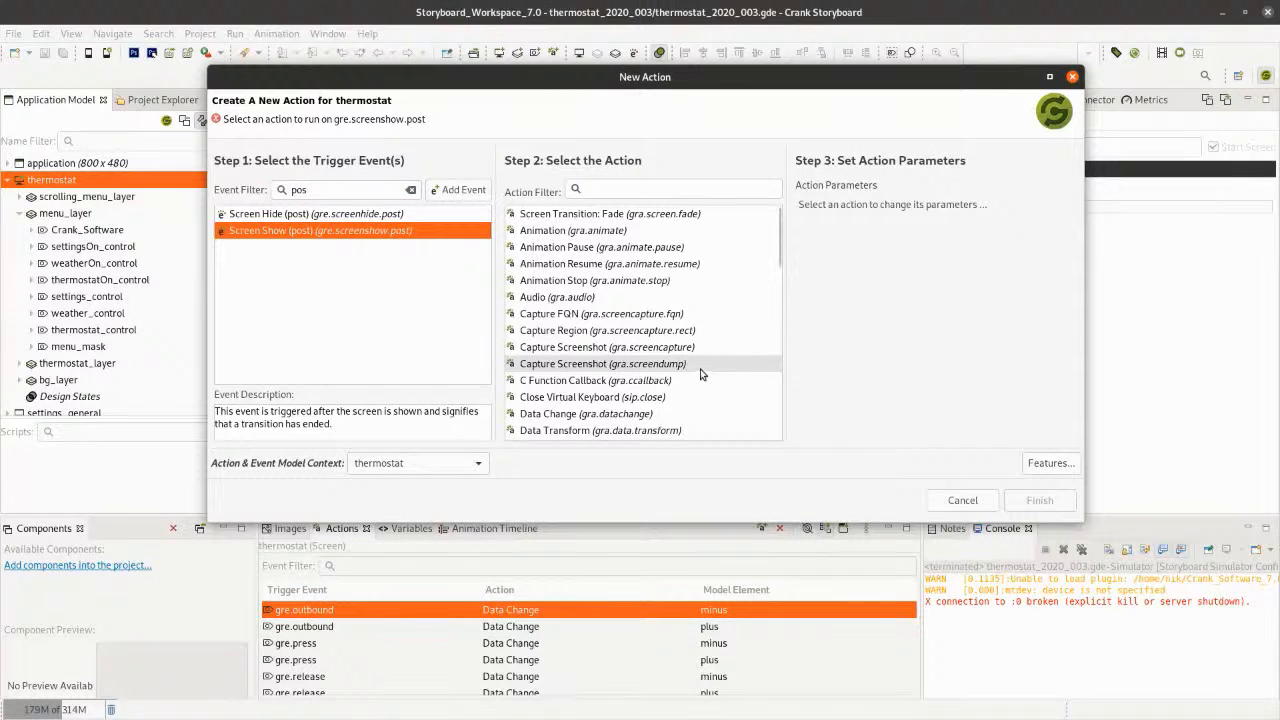
Choose Screen Drag Transition Configure as the thermostat screen's action and set its transition type to 3D Cube
scroll(697, 368, "down", 2)
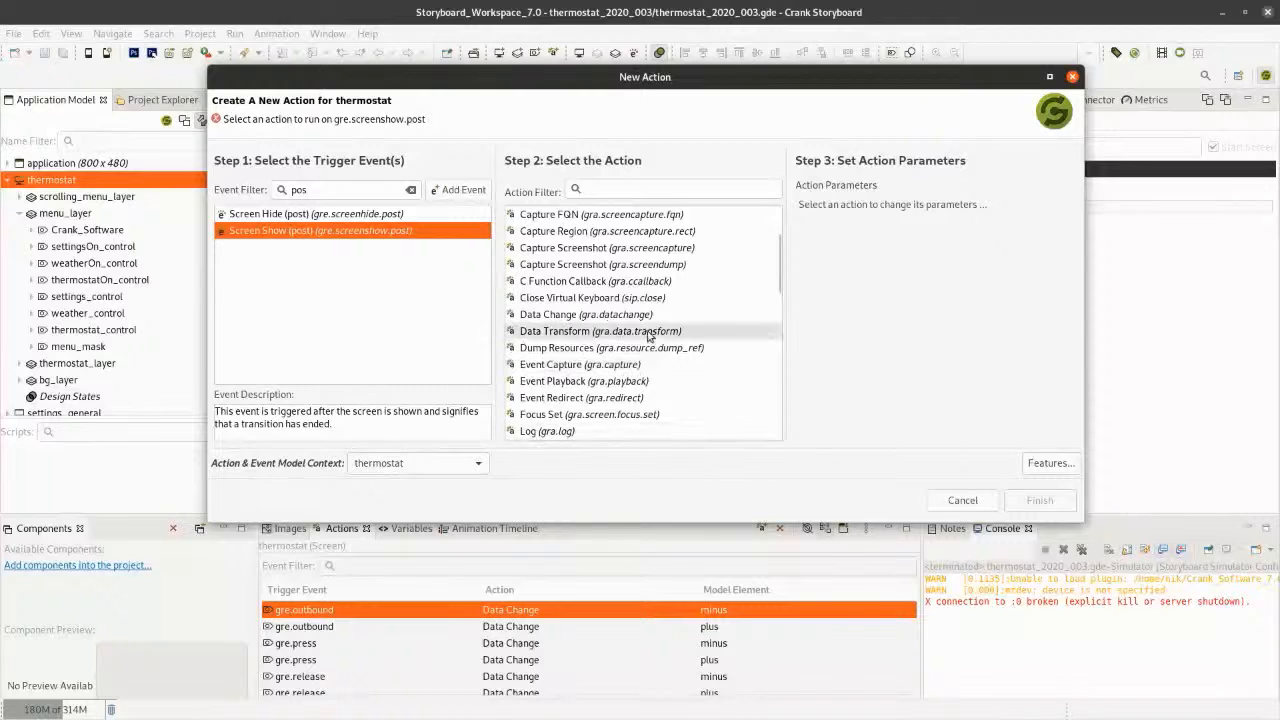
scroll(665, 355, "down", 3)
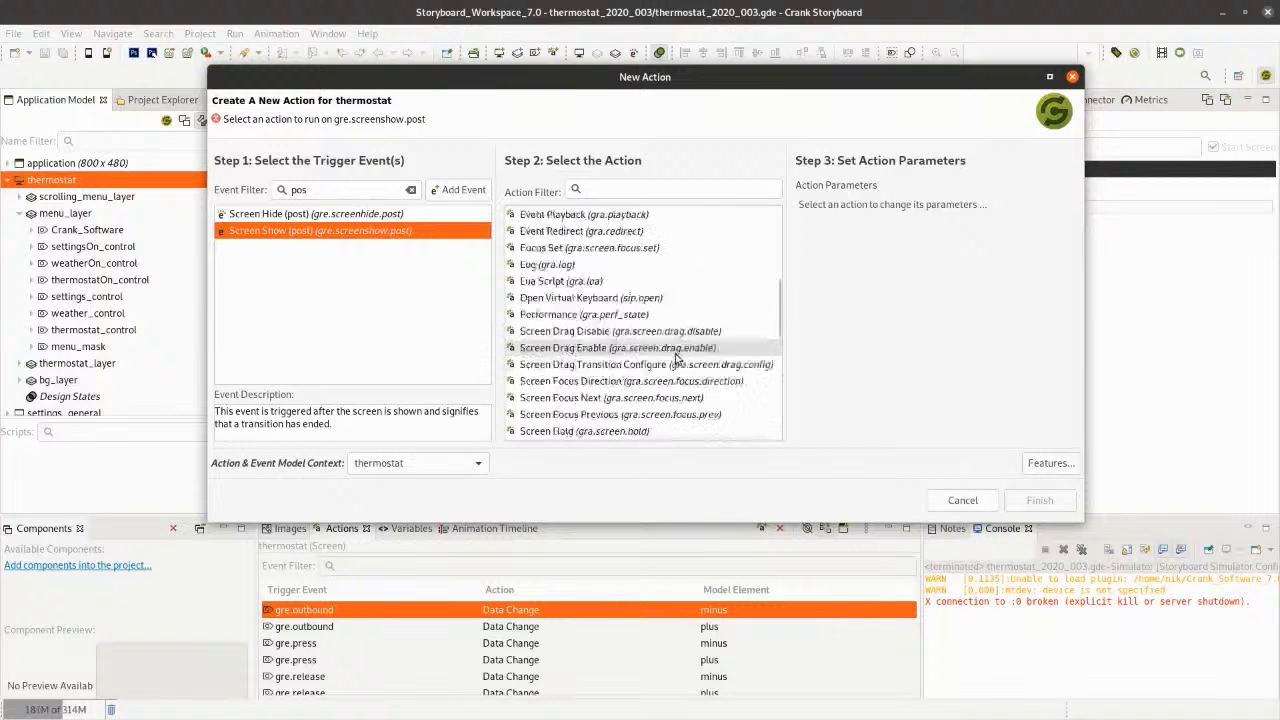
left_click(628, 366)
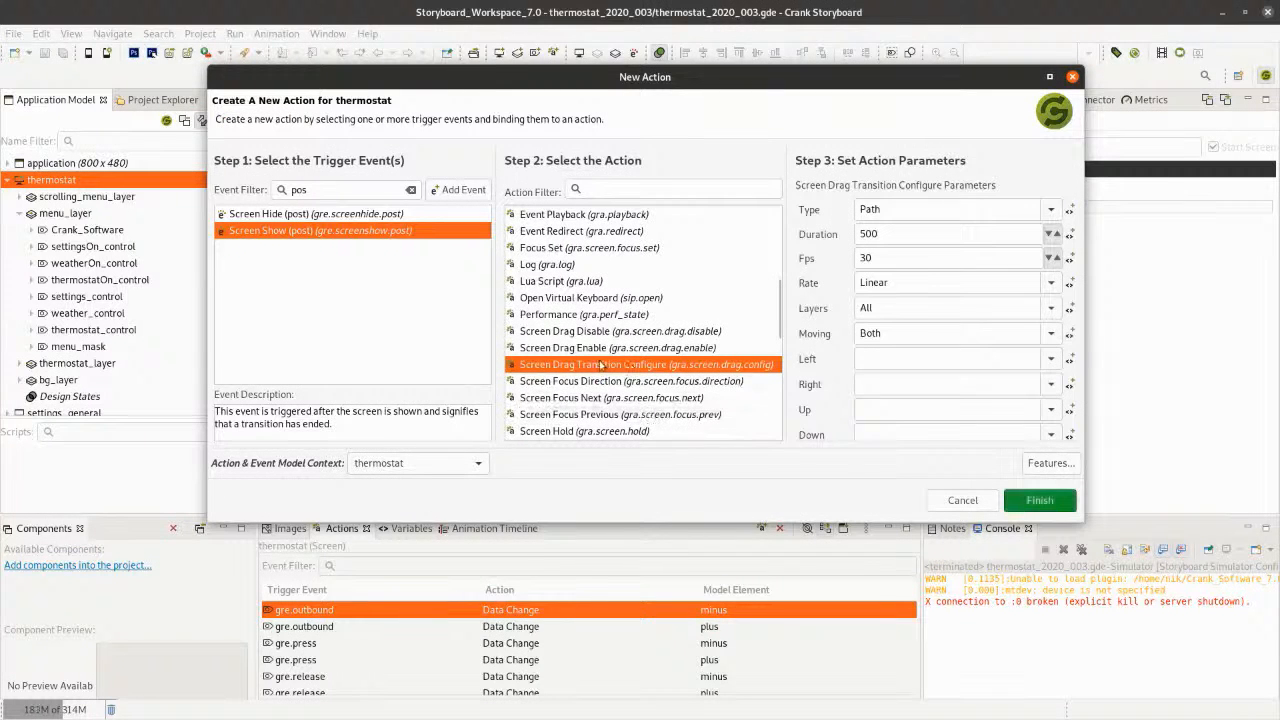
left_click(1050, 212)
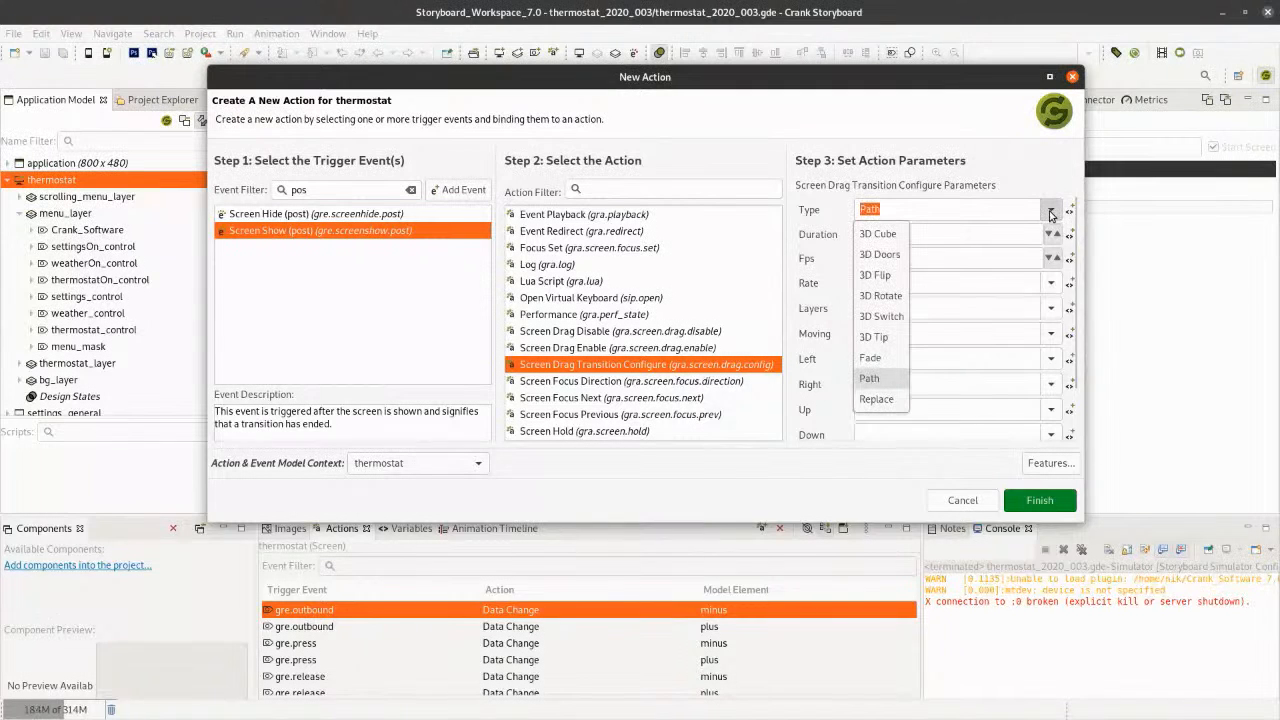
left_click(880, 235)
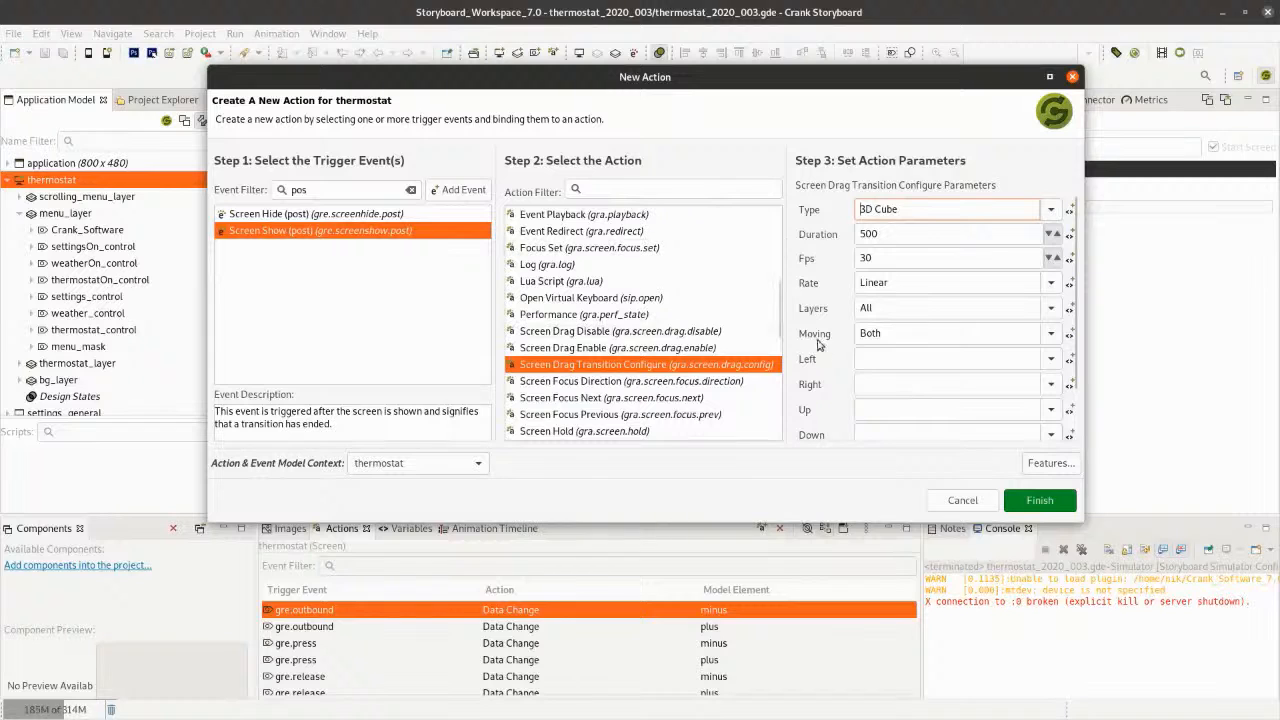
Set the drag transition's Left screen to settings_security and Right screen to weather, and create the action
left_click(1051, 361)
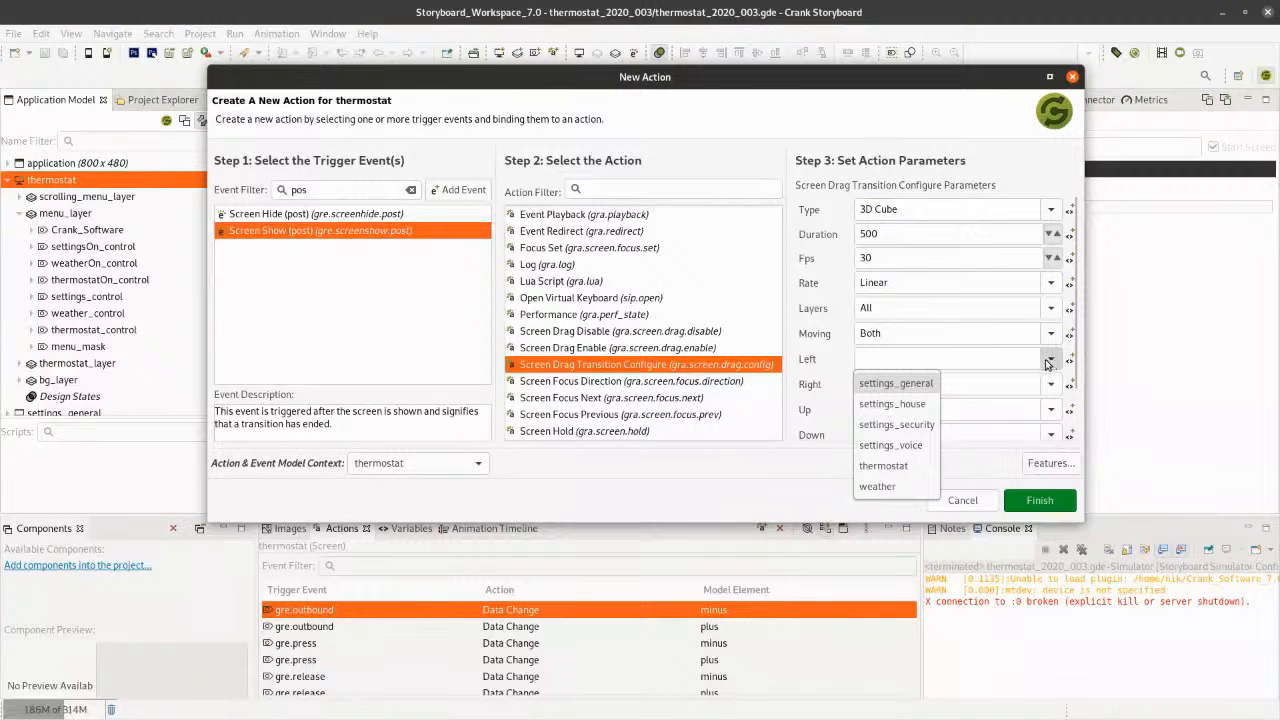
left_click(909, 425)
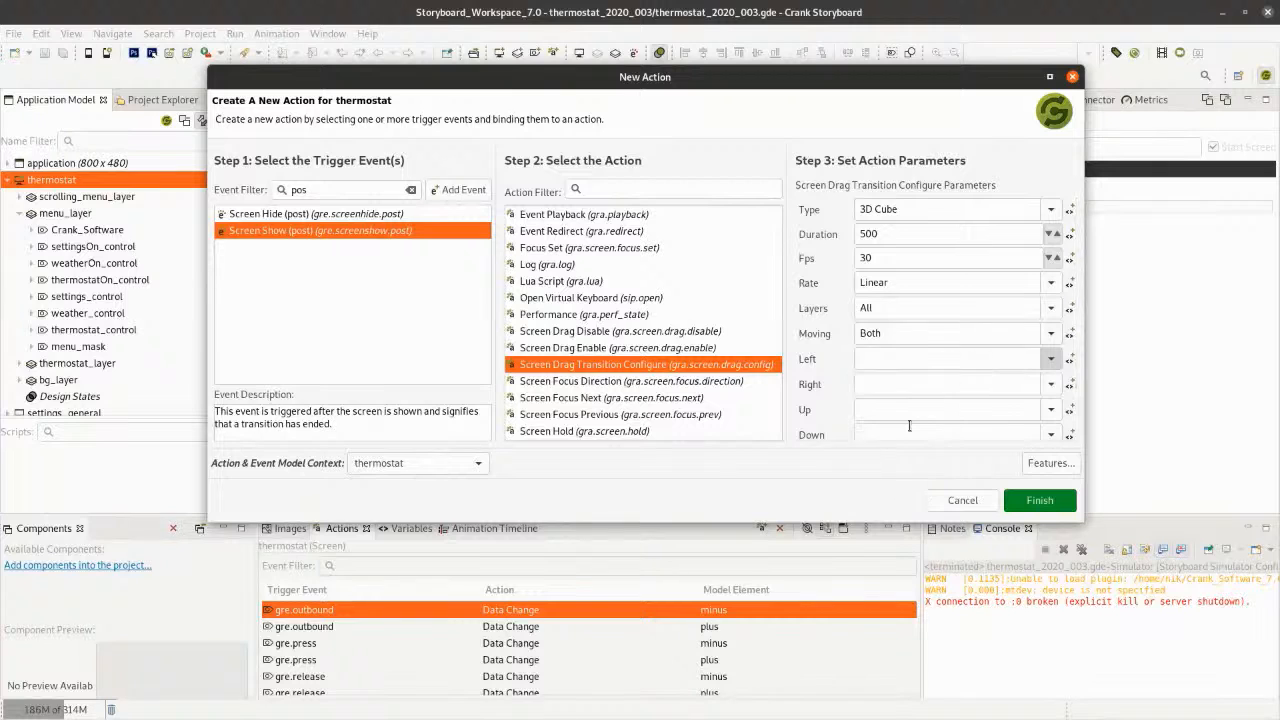
left_click(1049, 386)
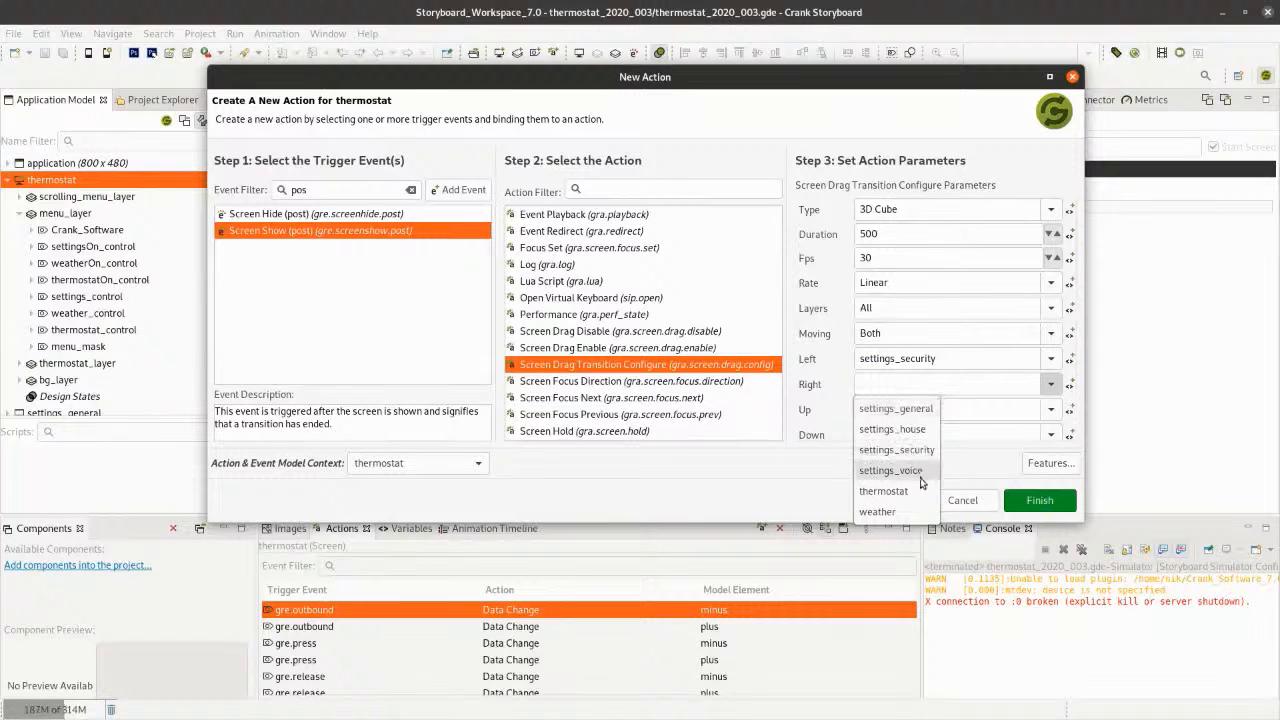
left_click(906, 511)
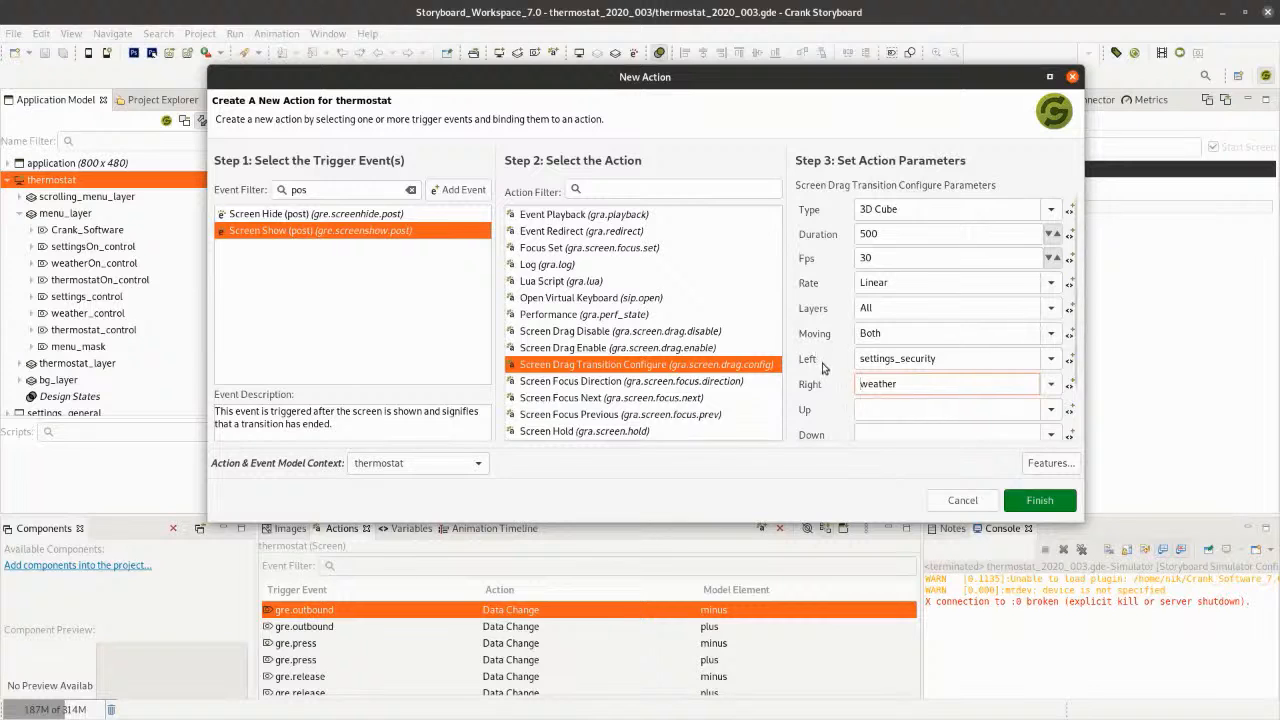
scroll(1070, 320, "down", 1)
scroll(1070, 320, "down", 2)
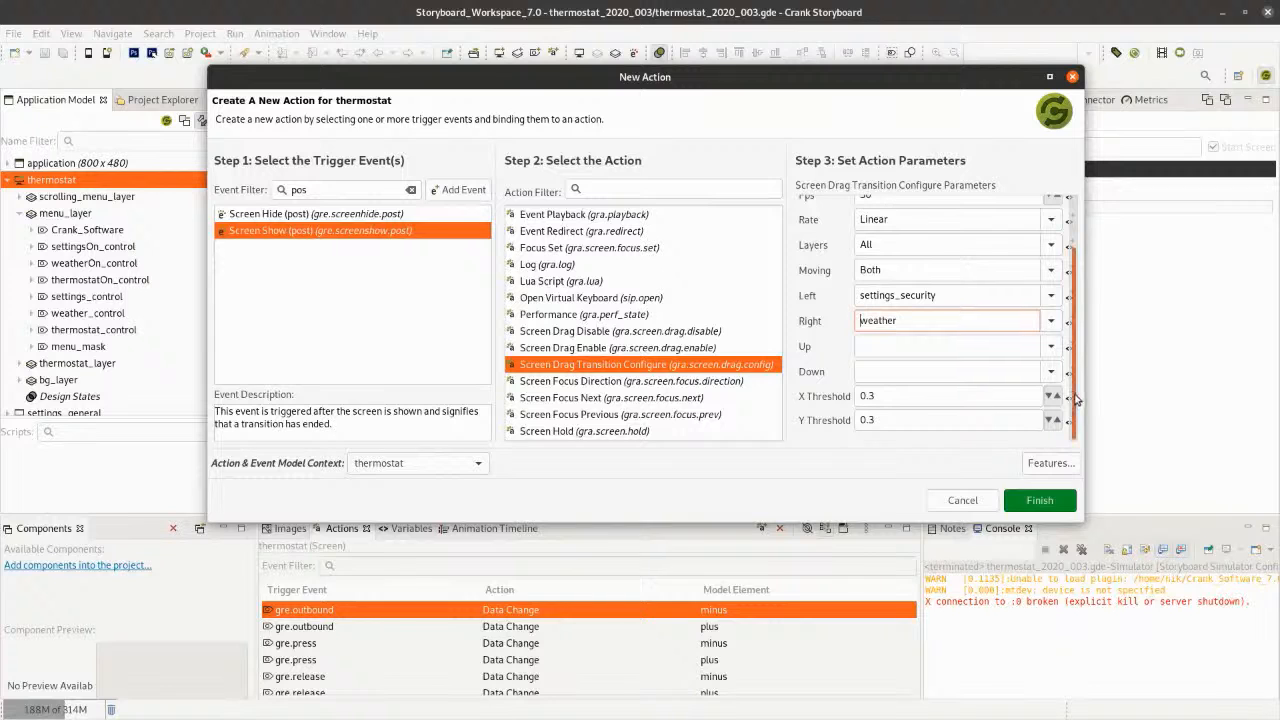
scroll(1075, 399, "up", 3)
left_click(1036, 501)
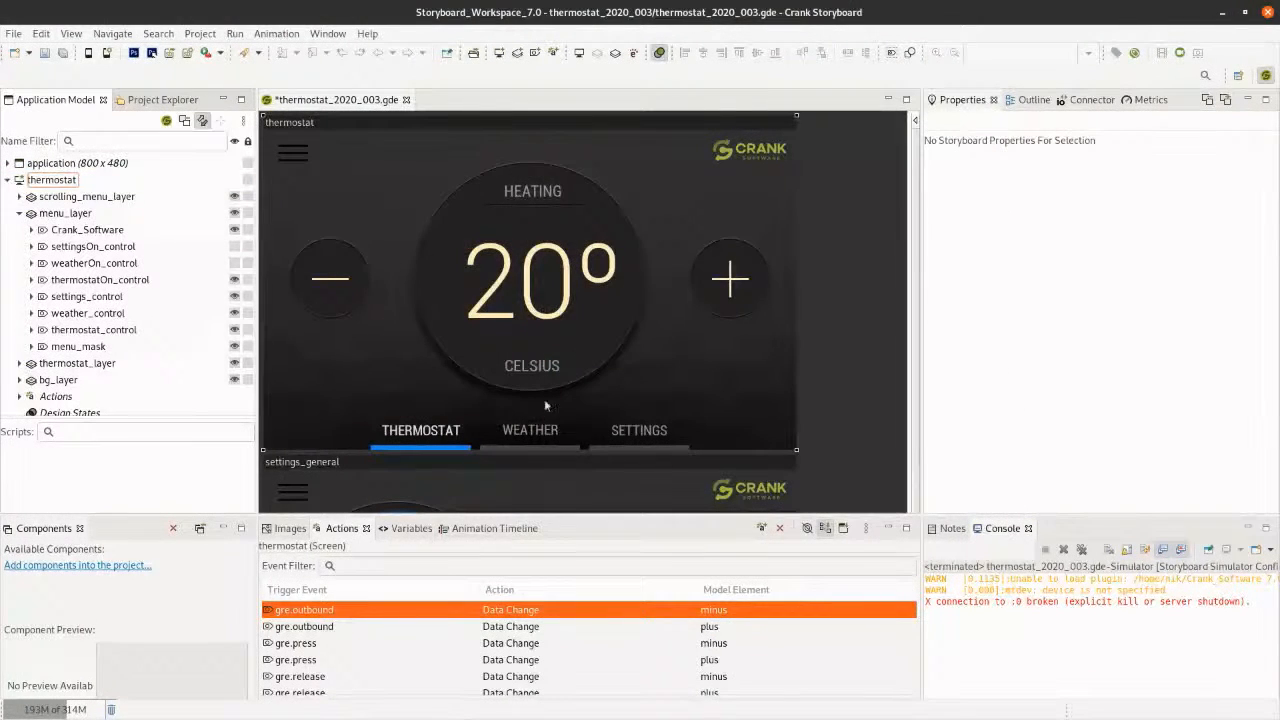
Review the parameters of the thermostat screen's new Screen Drag Transition Configure action among its listed actions
left_click(50, 181)
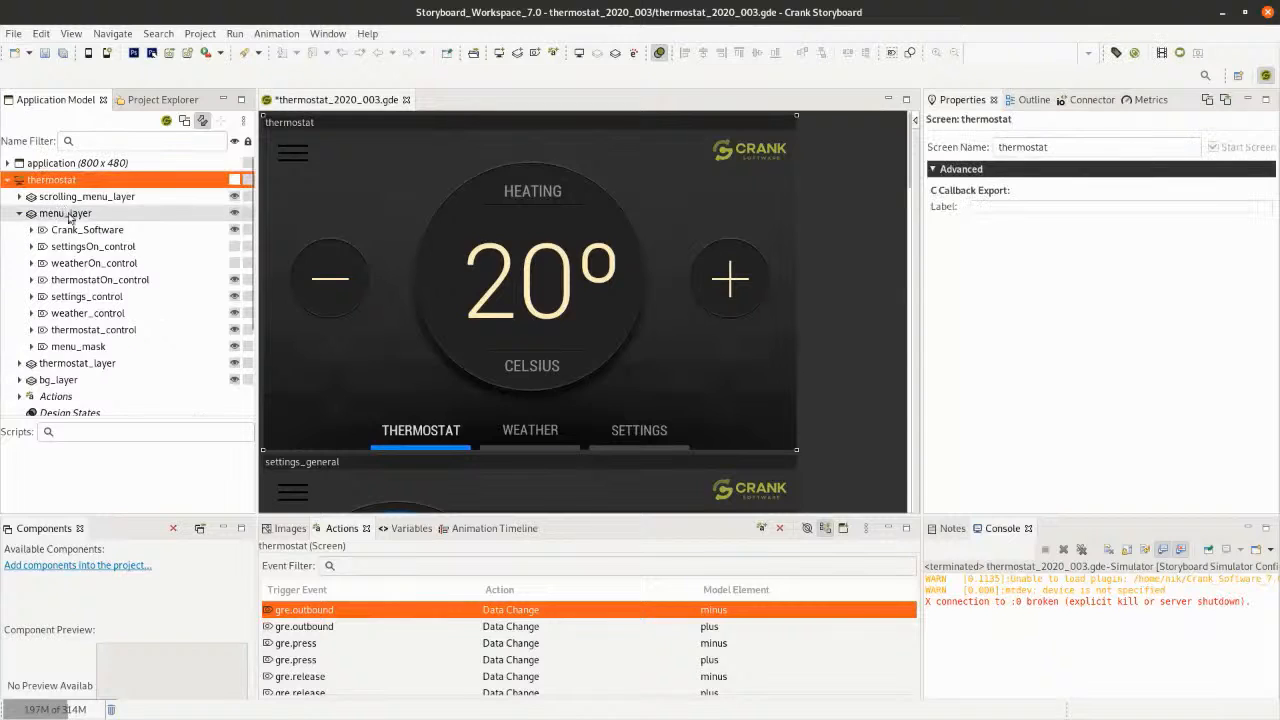
left_click(19, 213)
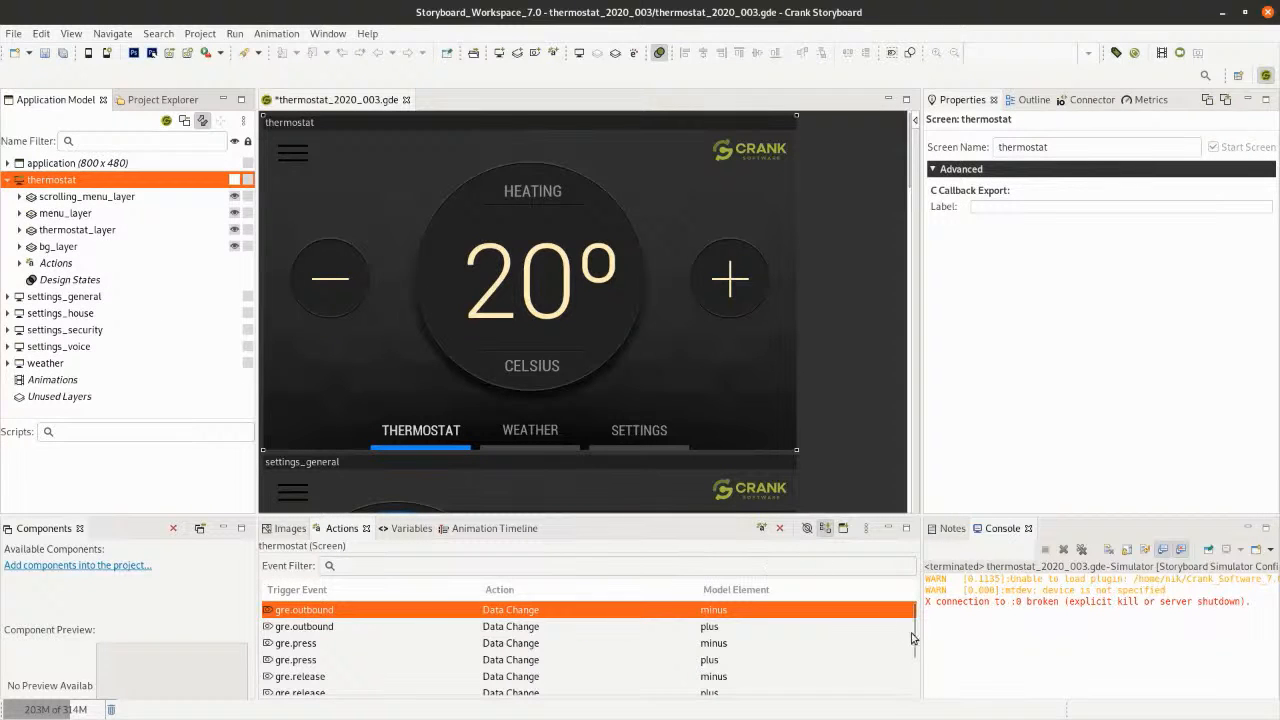
scroll(913, 627, "down", 3)
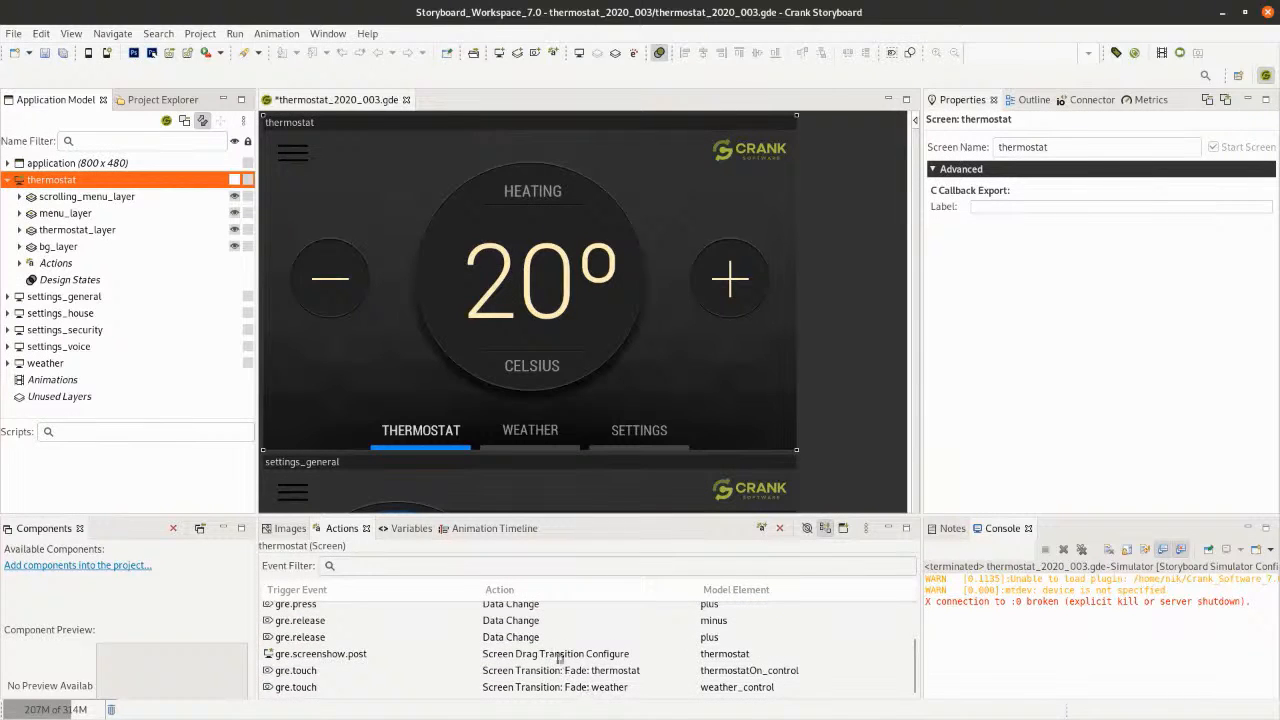
left_click(552, 655)
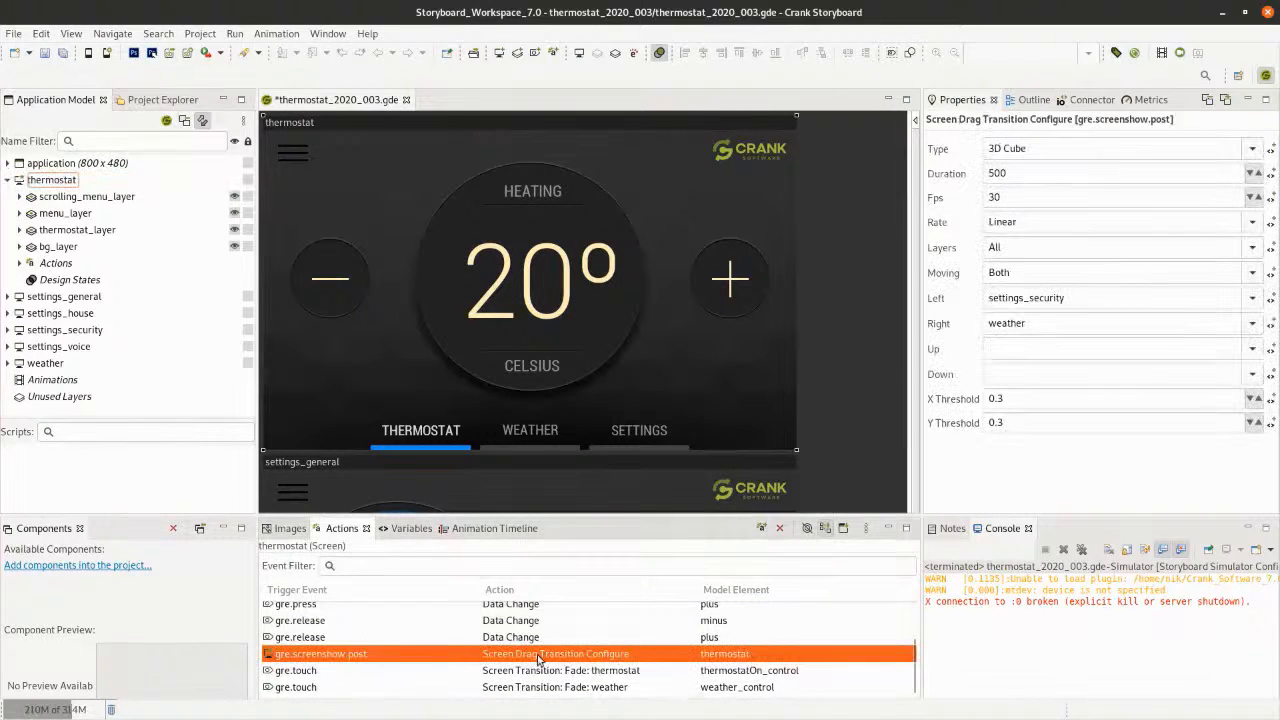
Save and simulate the project, test the weather and thermostat menu transitions and swipe the thermostat screen both ways, and close the simulator
left_click(87, 55)
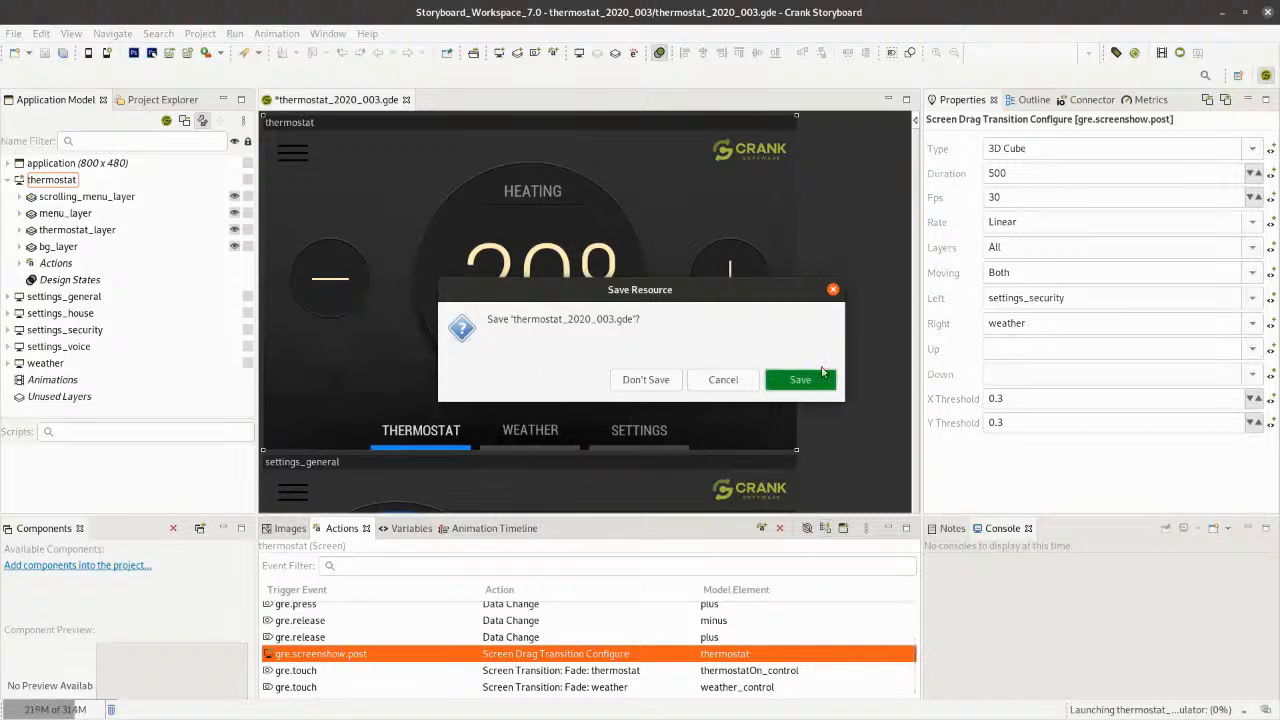
left_click(800, 379)
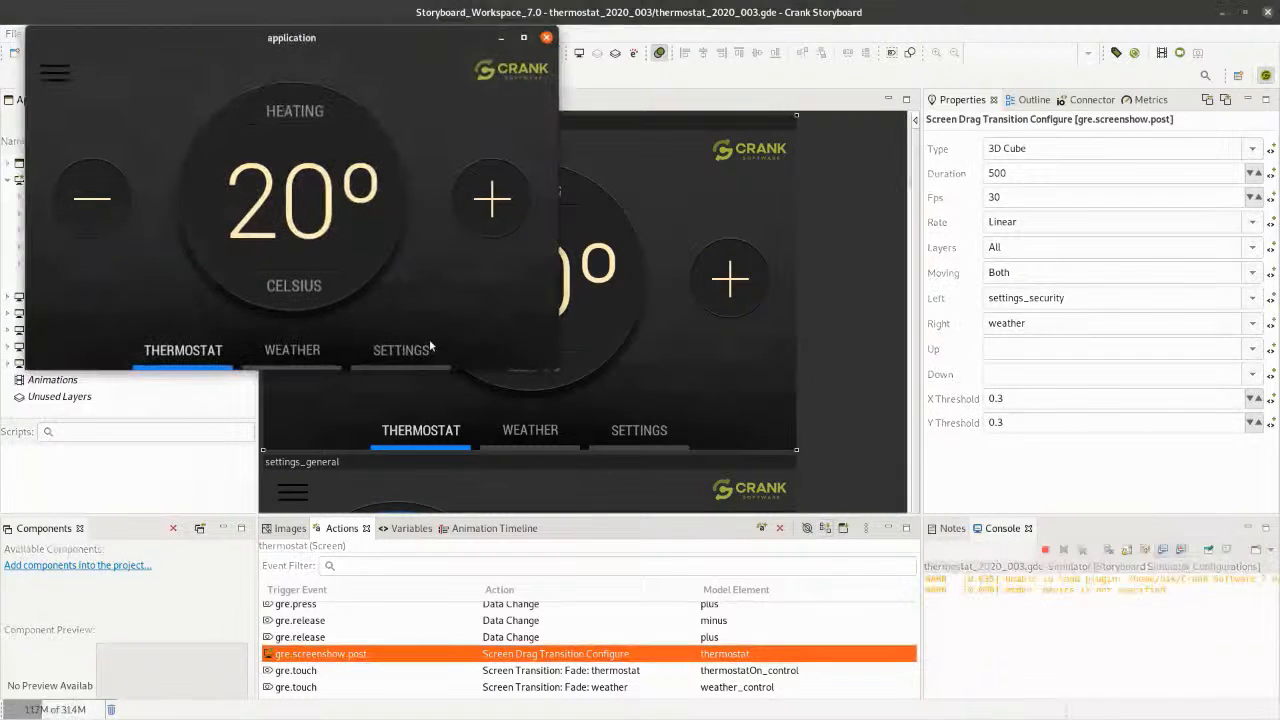
left_click(305, 352)
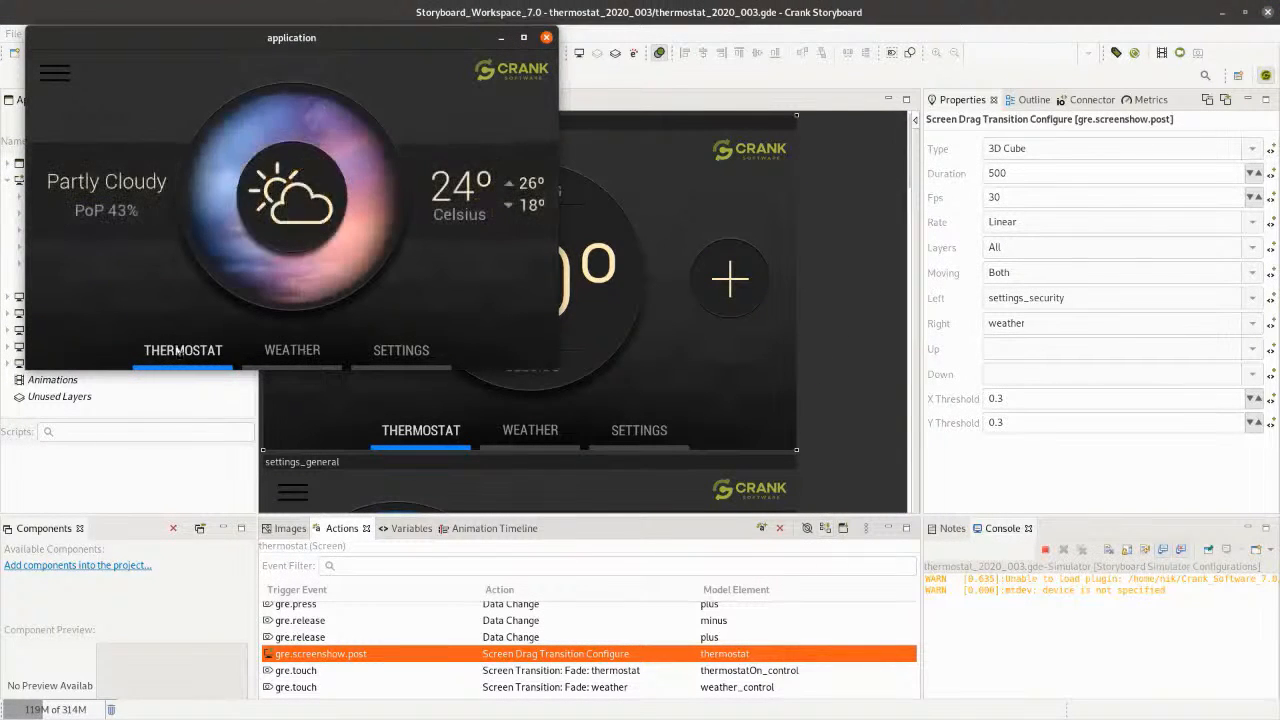
left_click(170, 350)
left_click_drag(477, 265, 392, 287)
left_click_drag(151, 288, 225, 282)
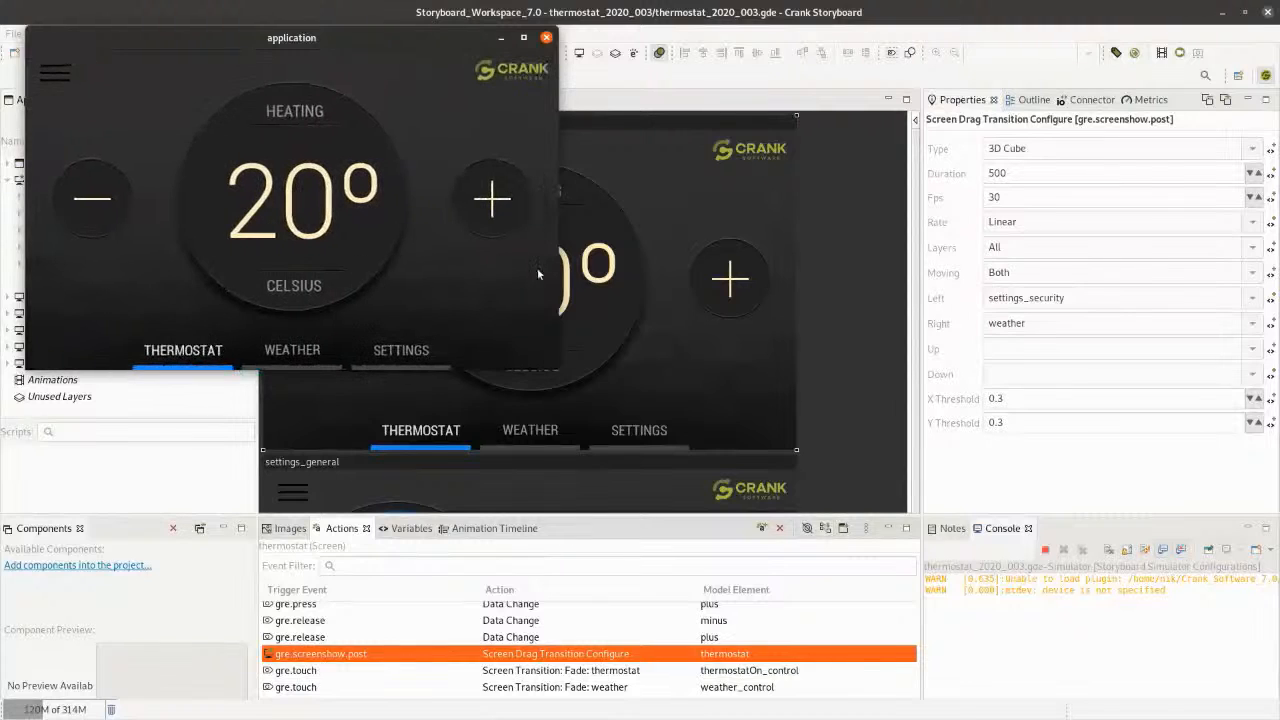
left_click(545, 38)
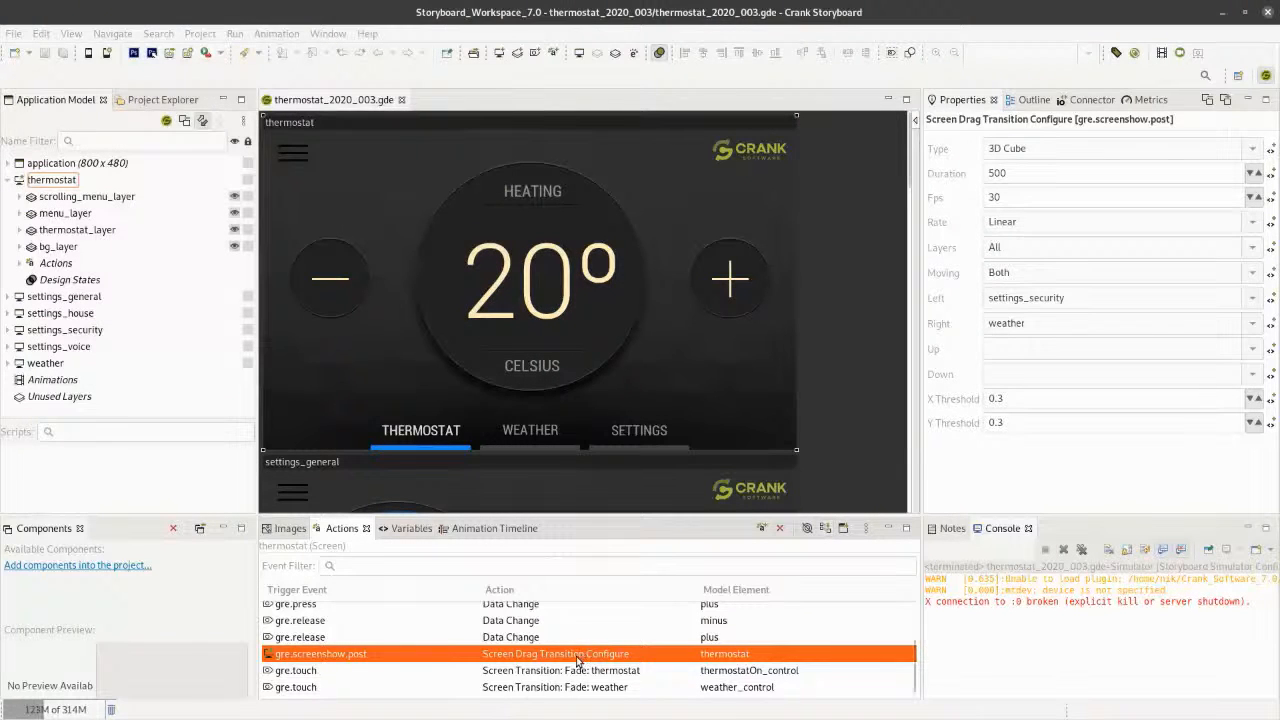
Copy the thermostat screen's Screen Drag Transition Configure action and paste it onto the settings_security screen
right_click(575, 657)
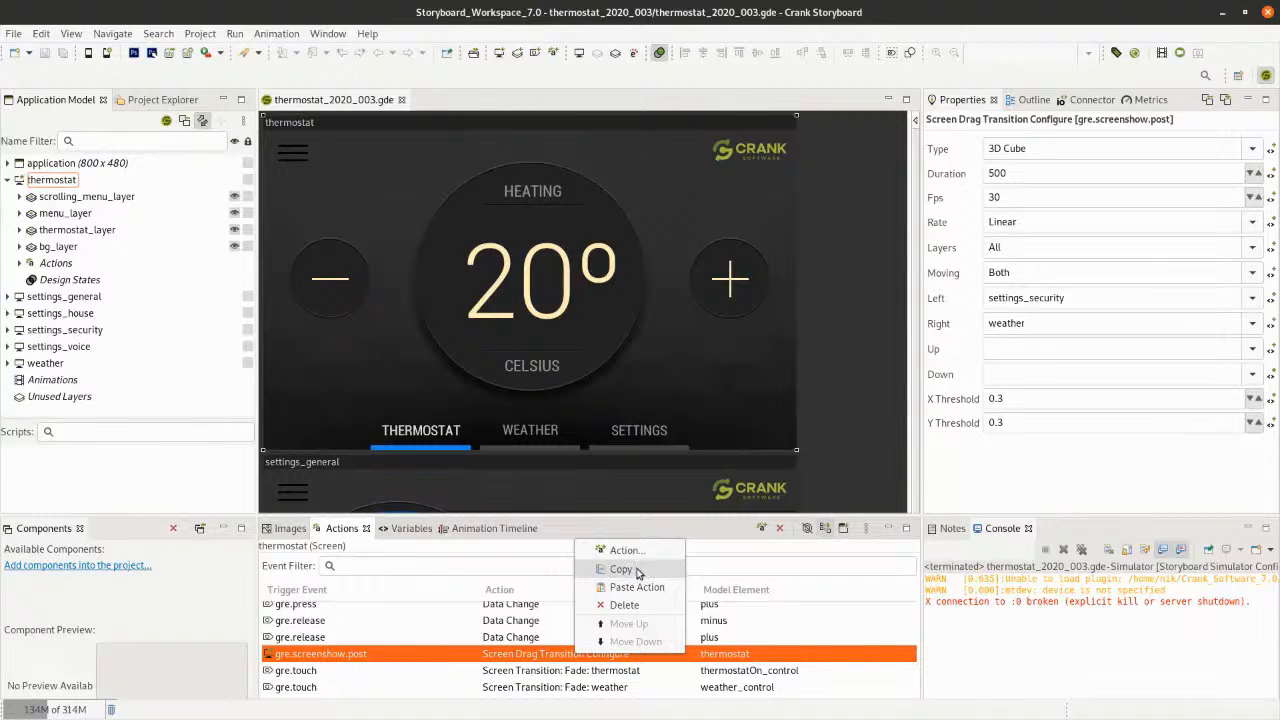
left_click(621, 569)
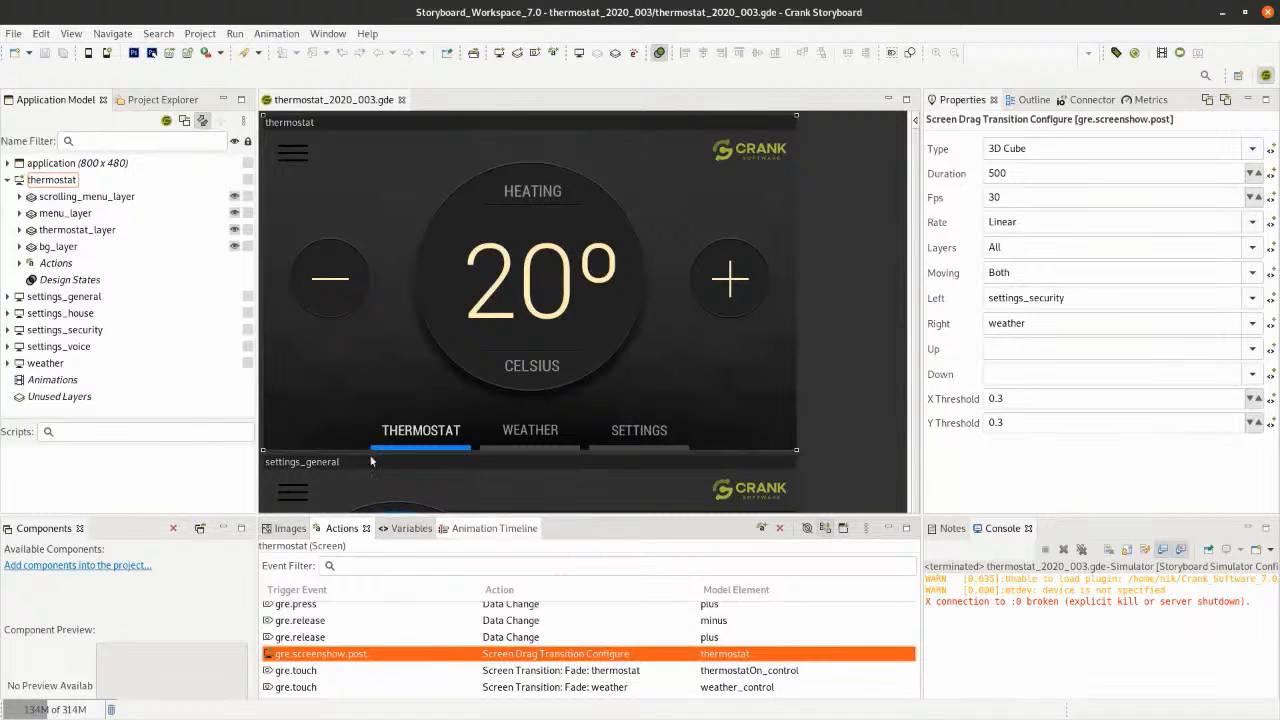
left_click(7, 180)
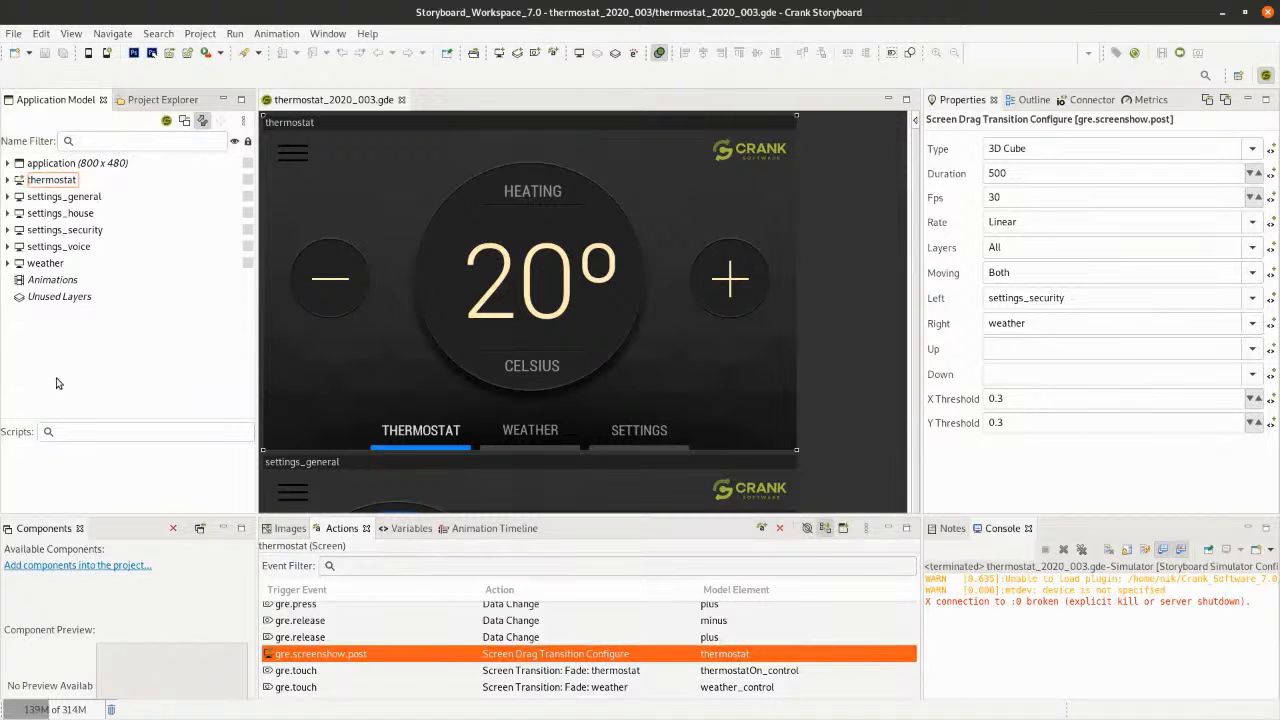
left_click(70, 238)
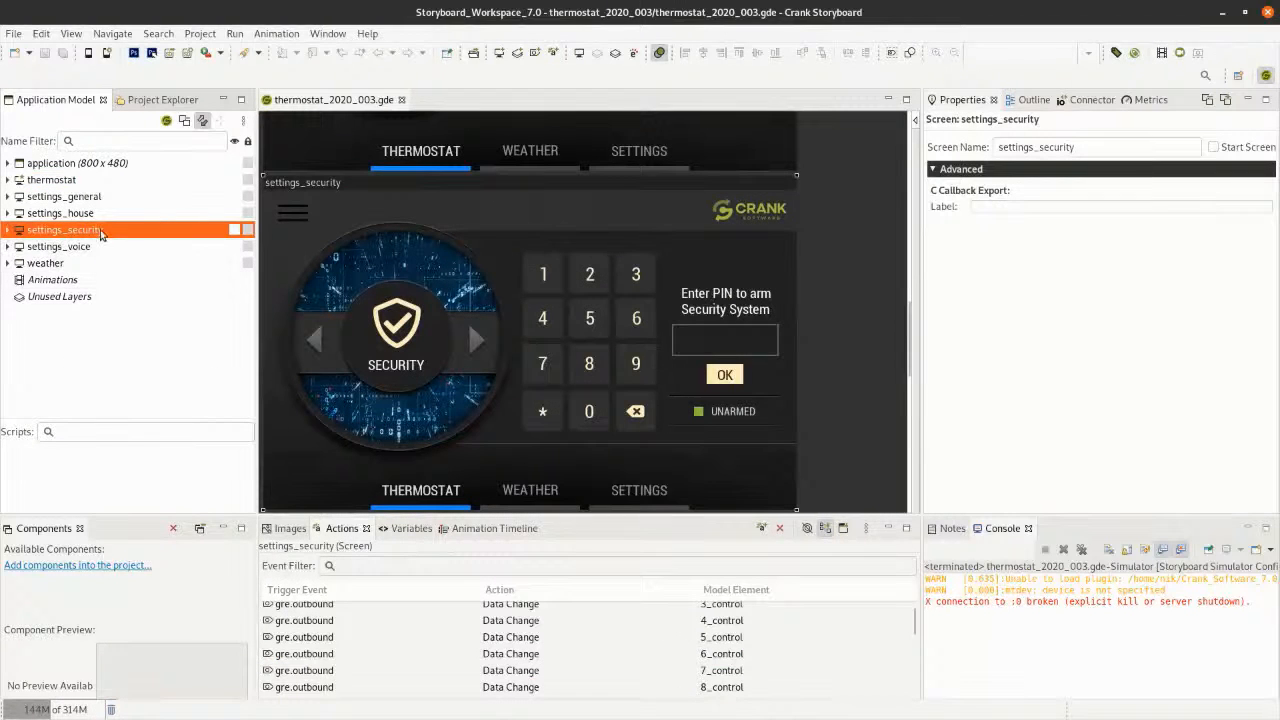
right_click(102, 231)
mouse_move(133, 260)
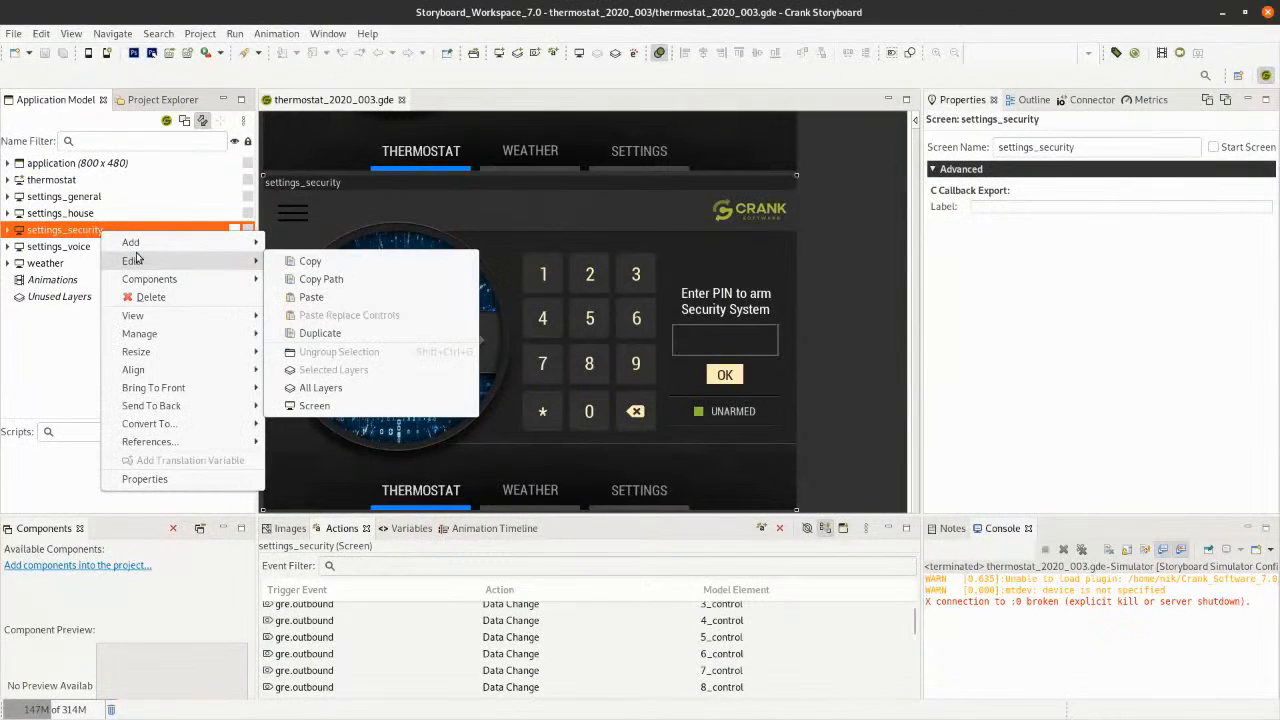
left_click(338, 294)
Filter the actions by "drag" and set settings_security's drag transition to weather for Left and thermostat for Right
left_click(336, 552)
type("d")
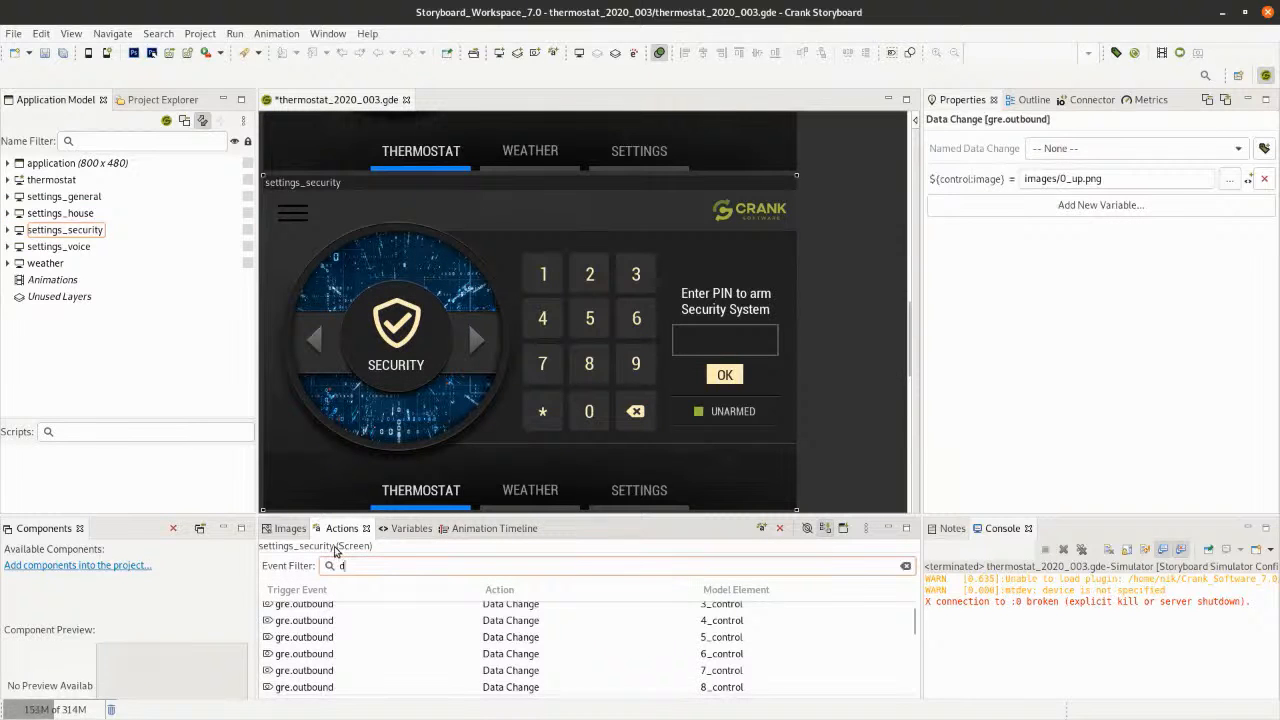
type("rag")
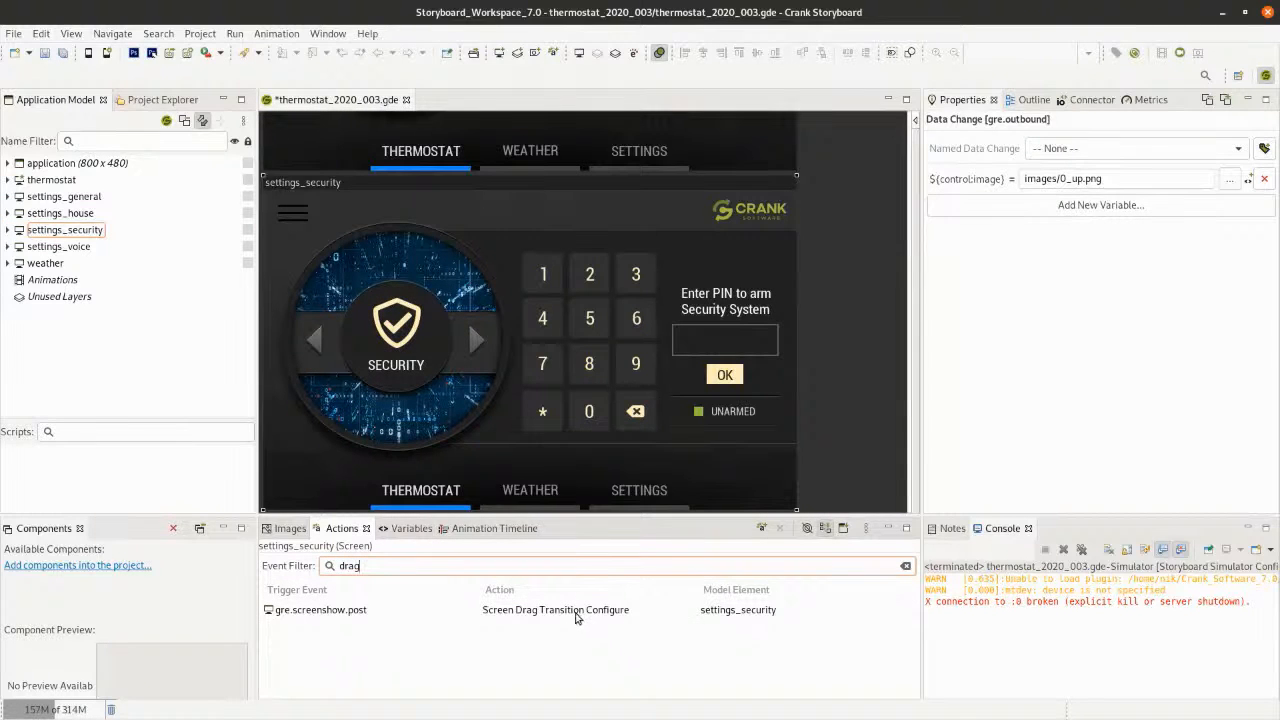
left_click(576, 618)
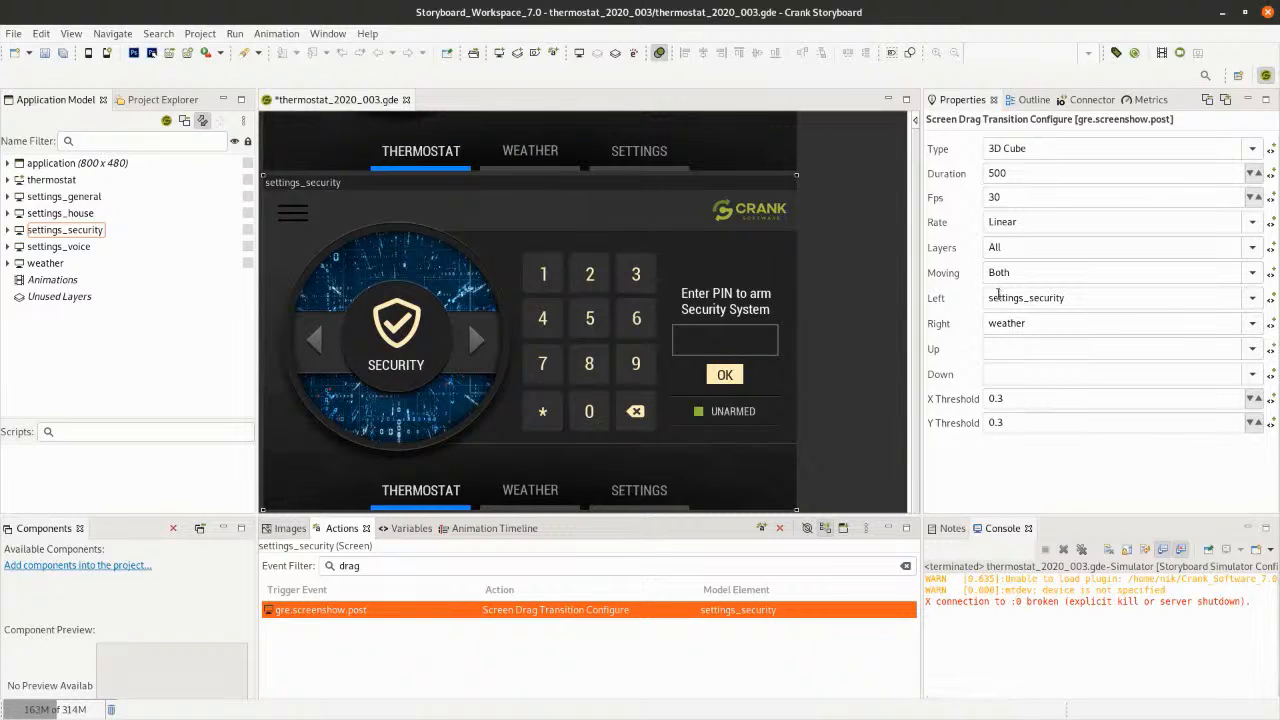
left_click(1253, 300)
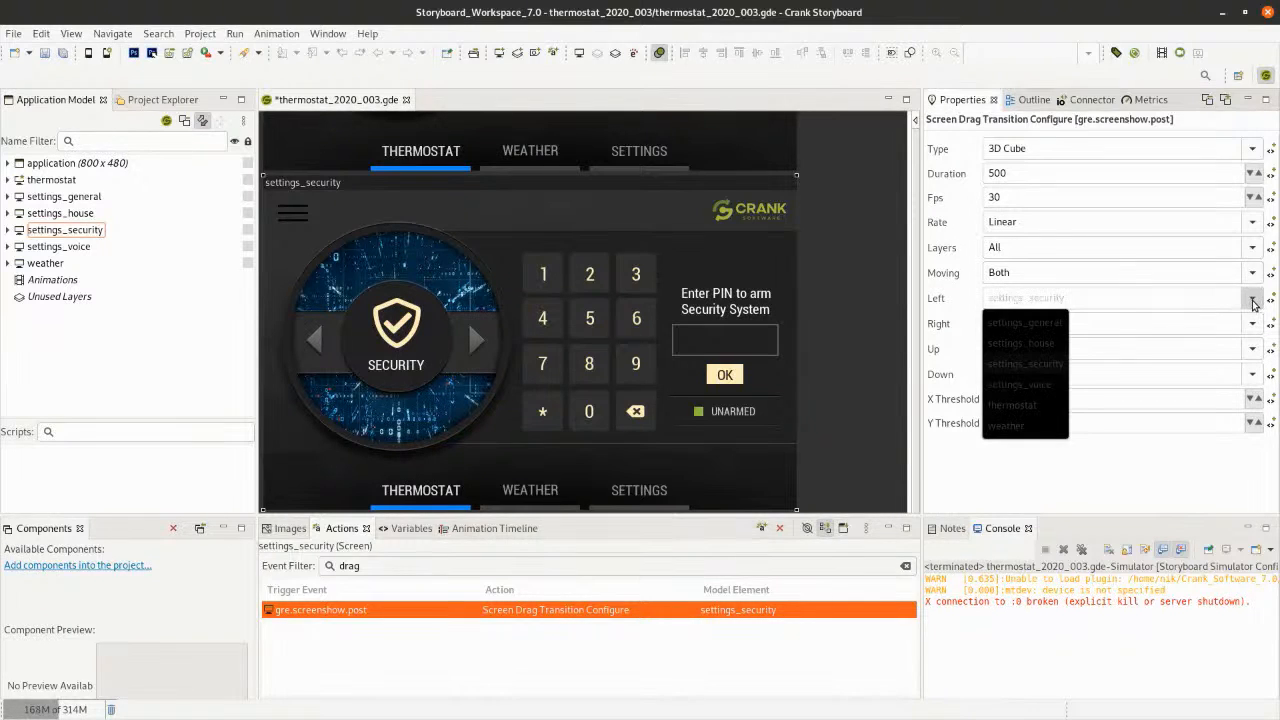
left_click(1018, 426)
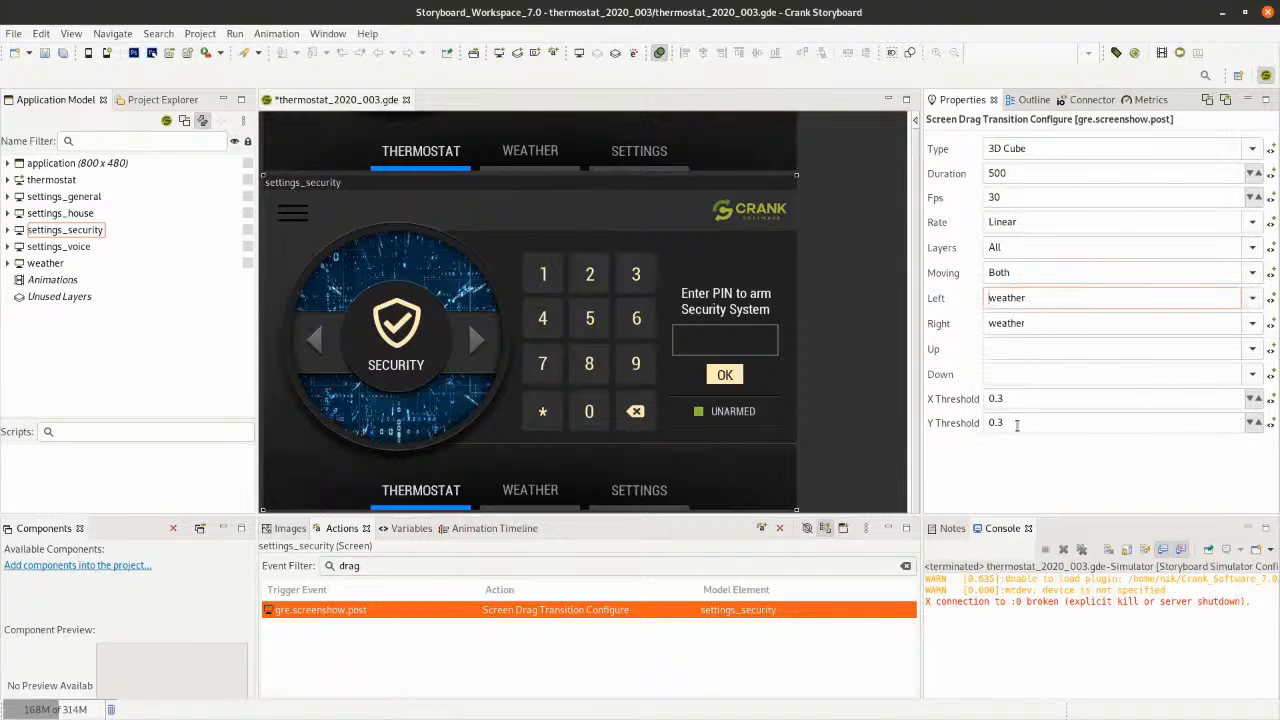
left_click(1251, 330)
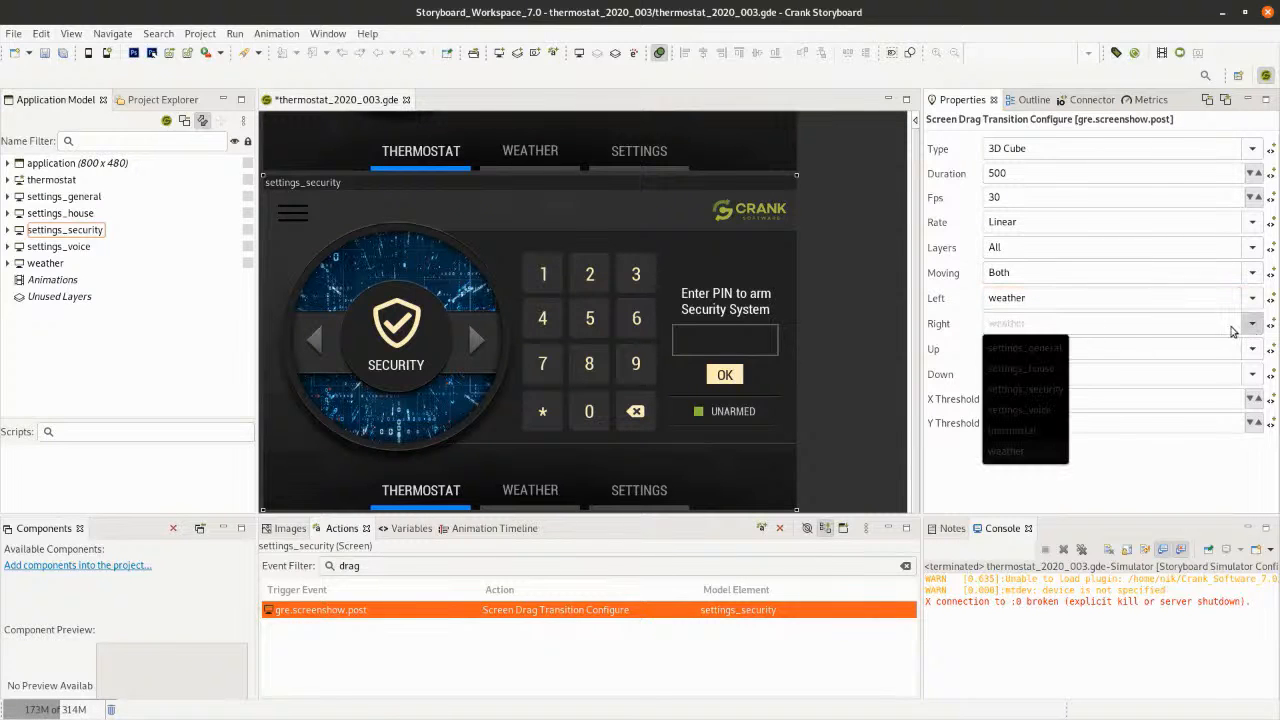
left_click(1035, 437)
Copy the settings_security screen's drag transition action and paste it onto the weather screen
right_click(545, 612)
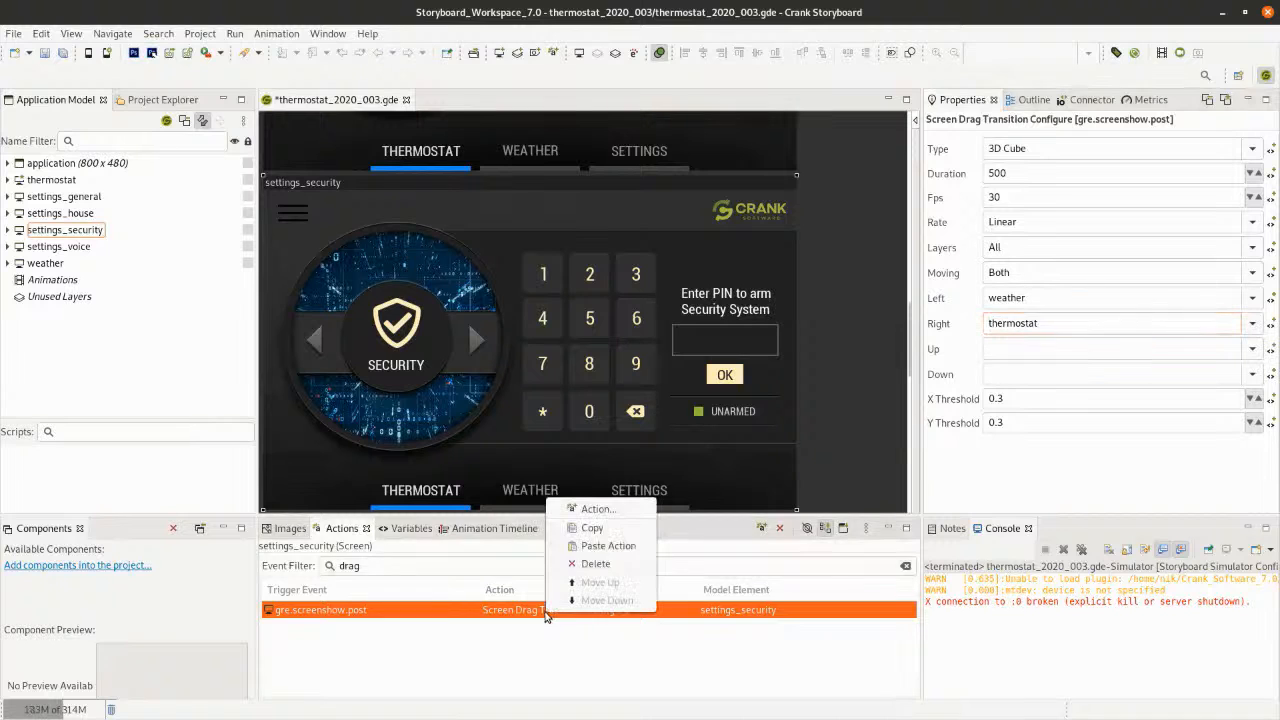
left_click(593, 529)
left_click(50, 265)
right_click(545, 652)
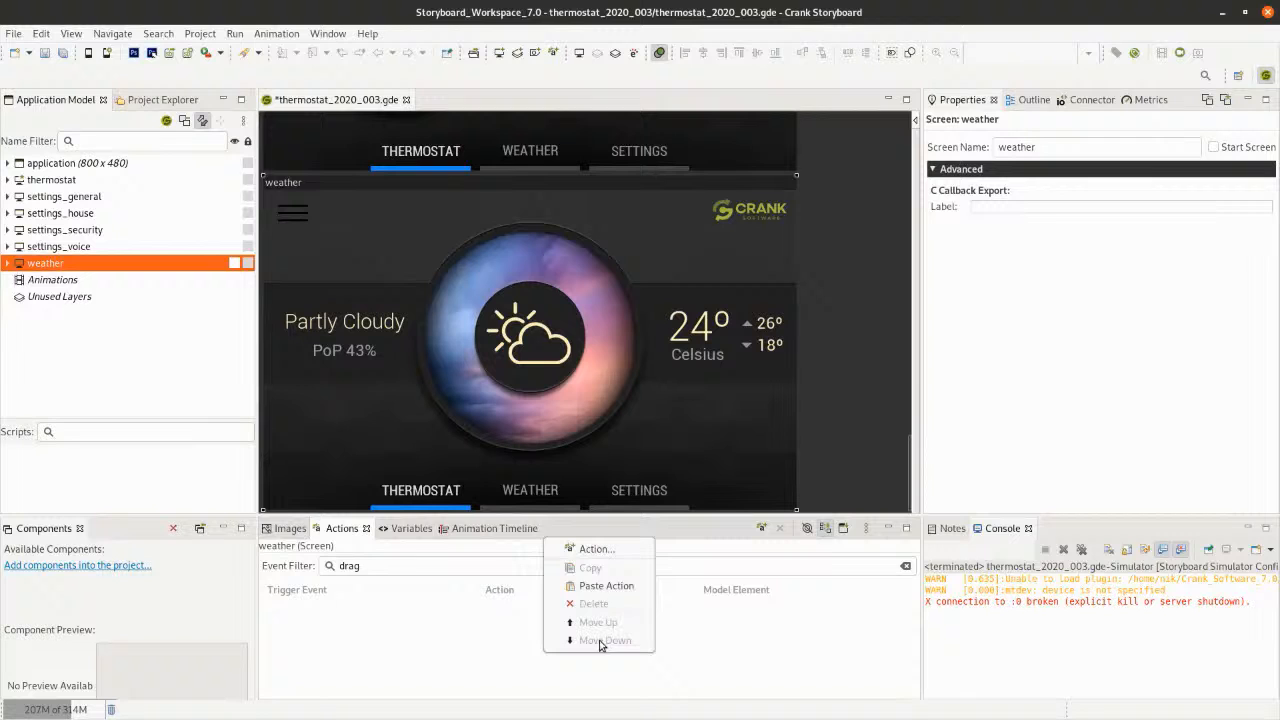
left_click(594, 586)
Set the weather screen's drag transition to settings_security for Right and thermostat for Left
left_click(530, 610)
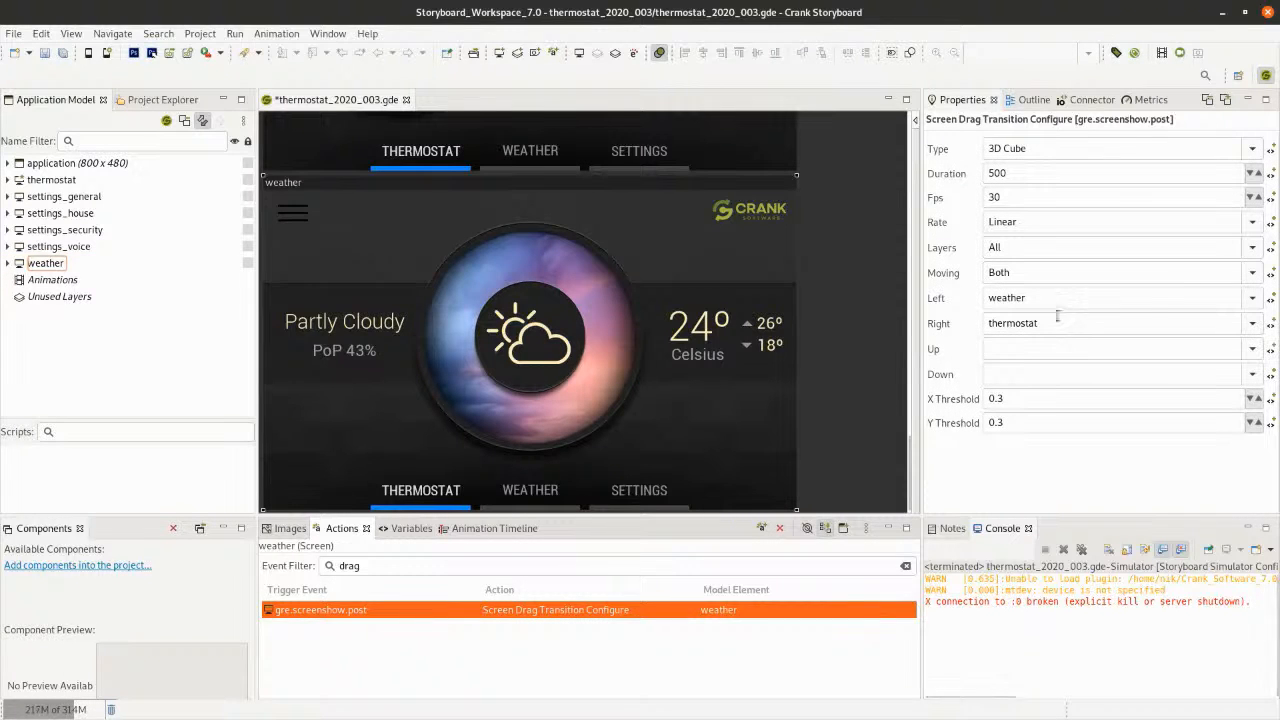
left_click(1253, 324)
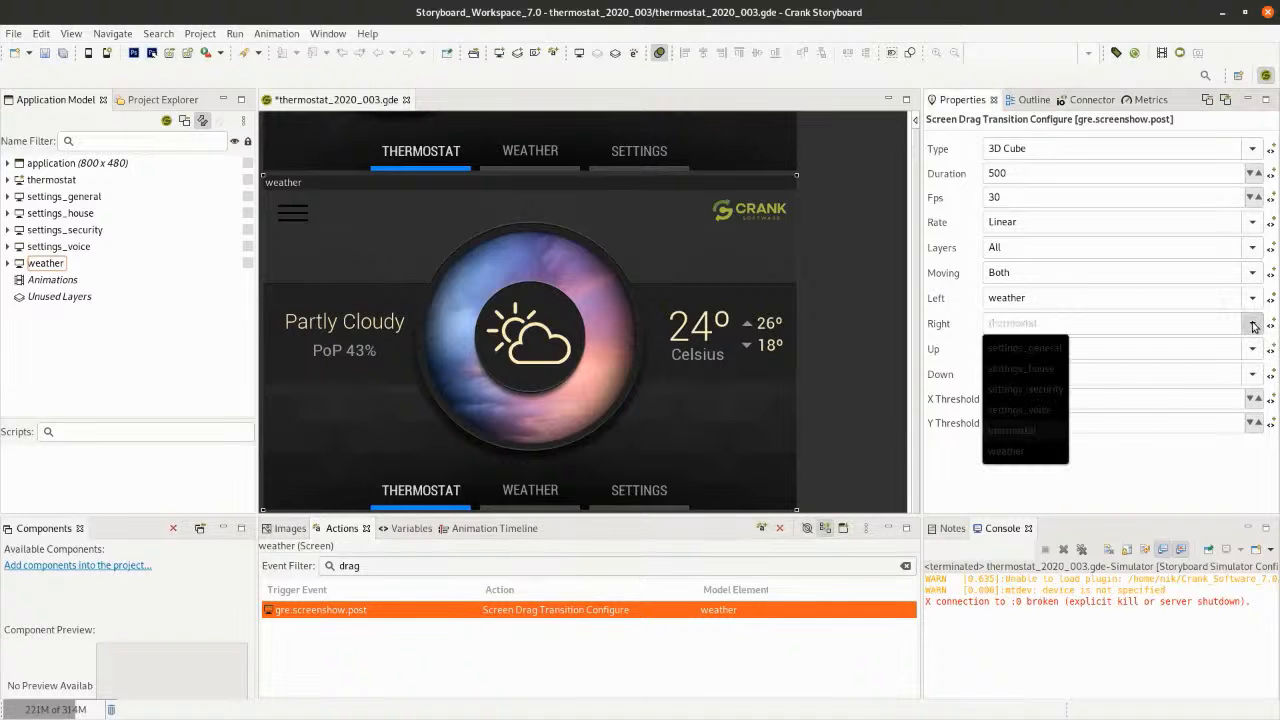
left_click(1030, 389)
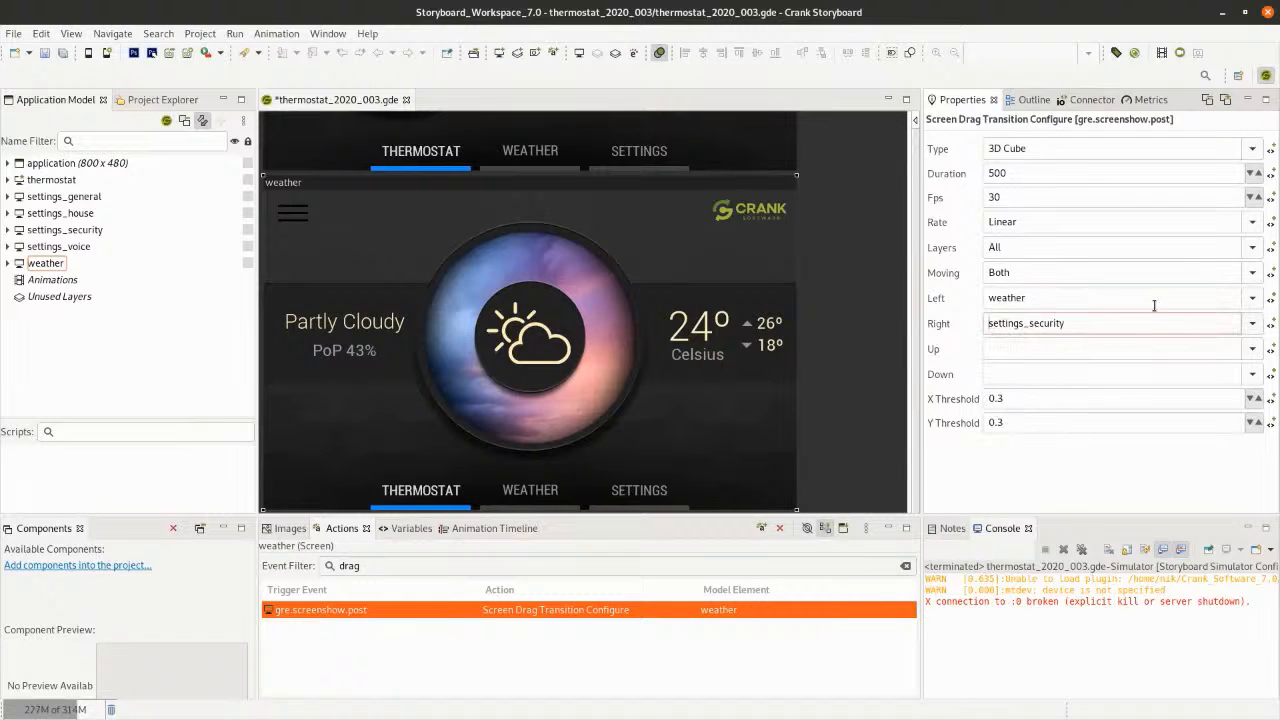
left_click(1251, 299)
left_click(1026, 405)
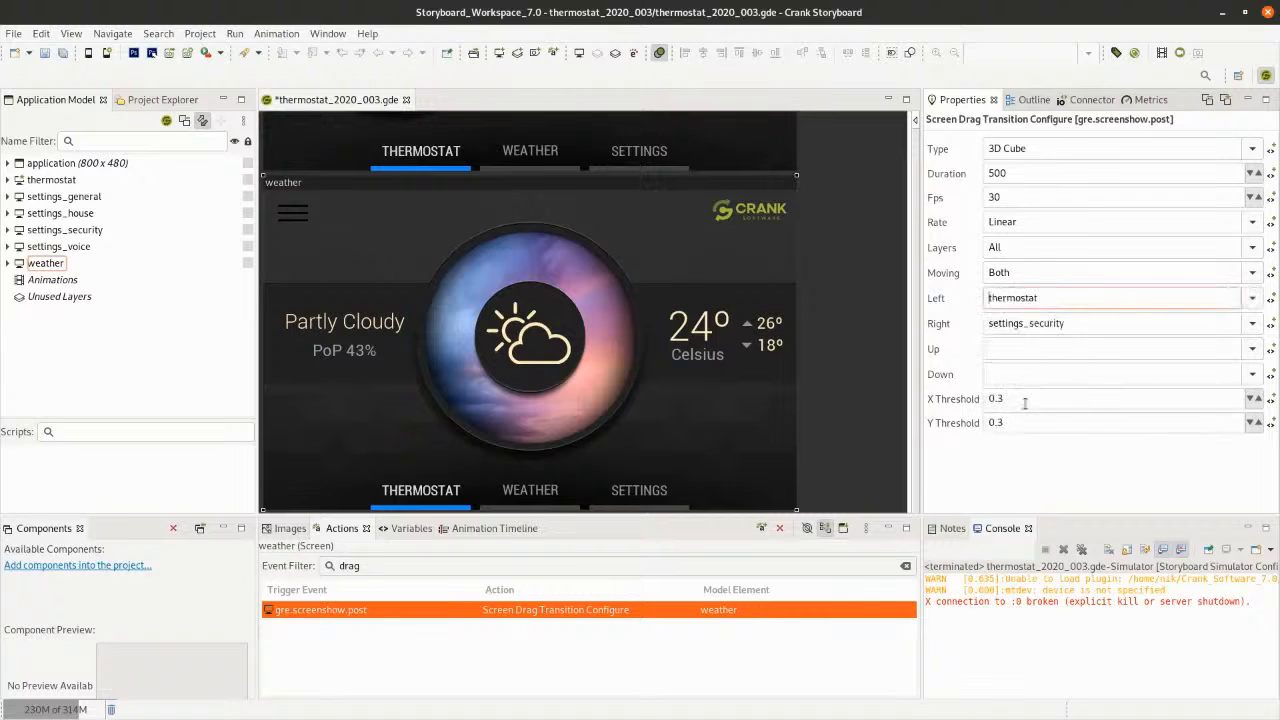
Save the project and launch it in the simulator
left_click(864, 315)
key("ctrl+s")
left_click(88, 53)
Swipe through the thermostat, security and weather screens in both directions to test the 3D Cube transitions, and close the simulator
left_click_drag(492, 278, 202, 308)
left_click_drag(518, 274, 173, 336)
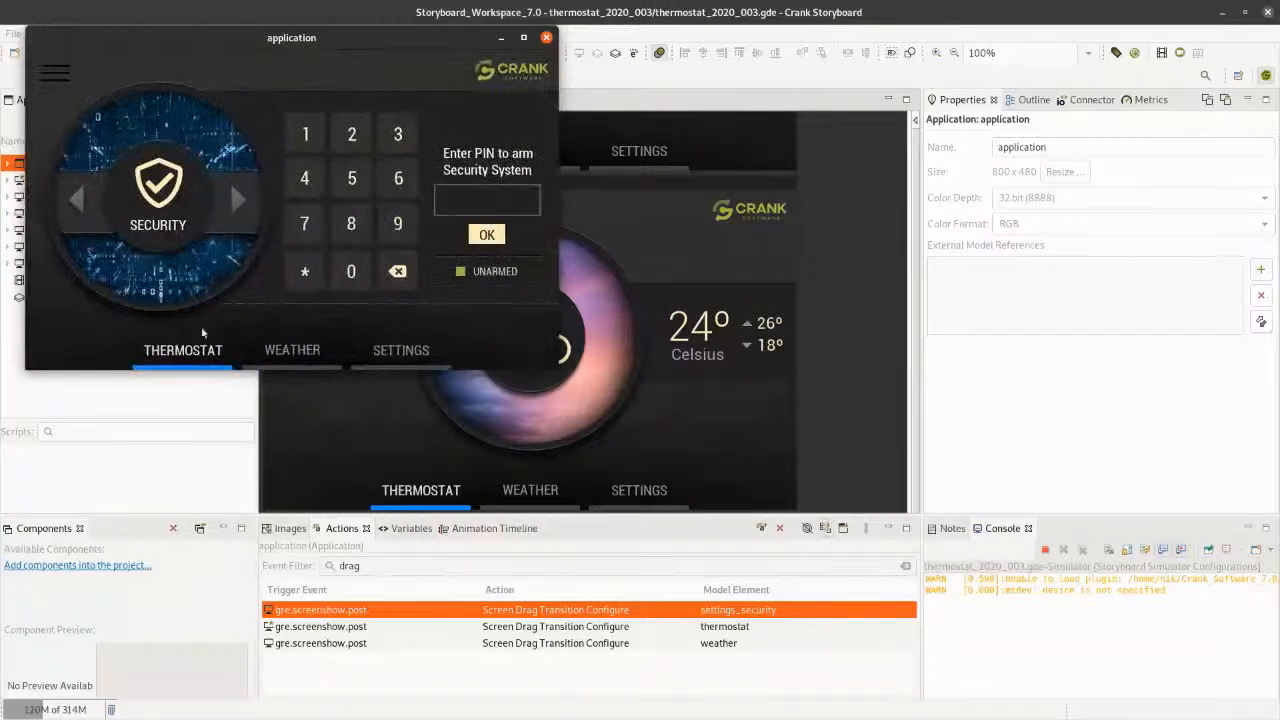
left_click_drag(505, 306, 377, 292)
left_click_drag(60, 288, 444, 285)
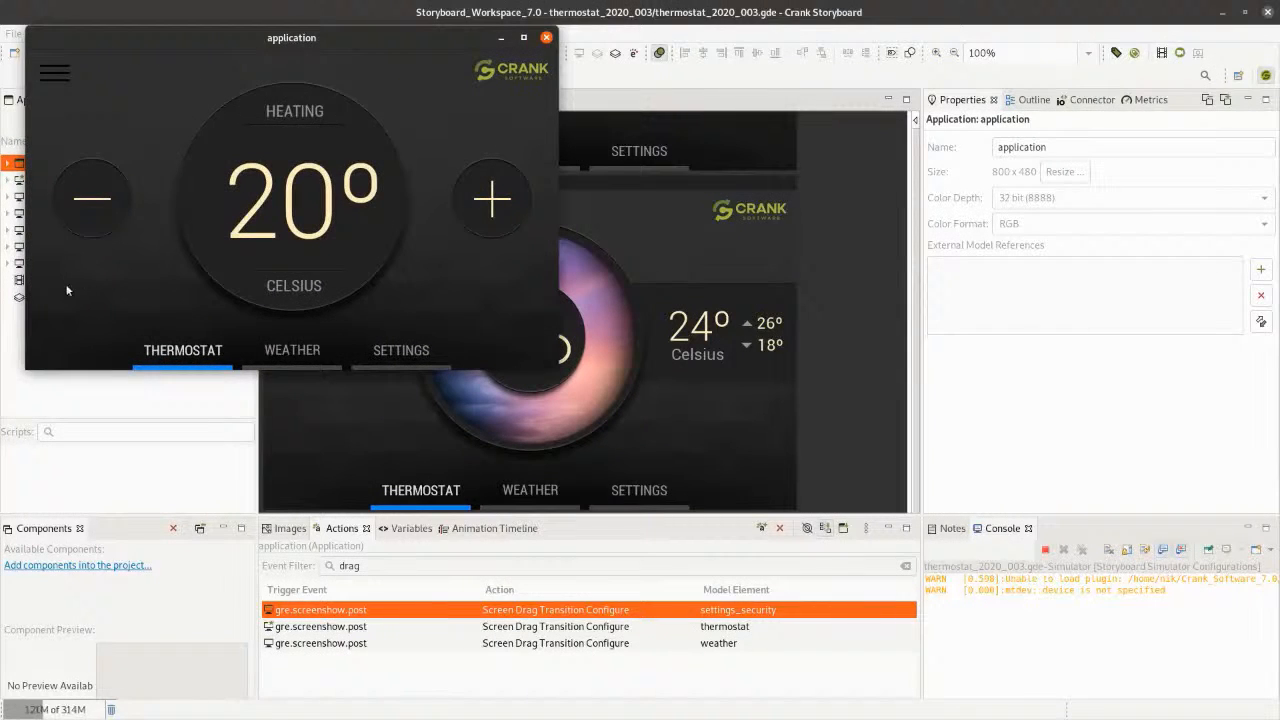
left_click_drag(67, 290, 130, 292)
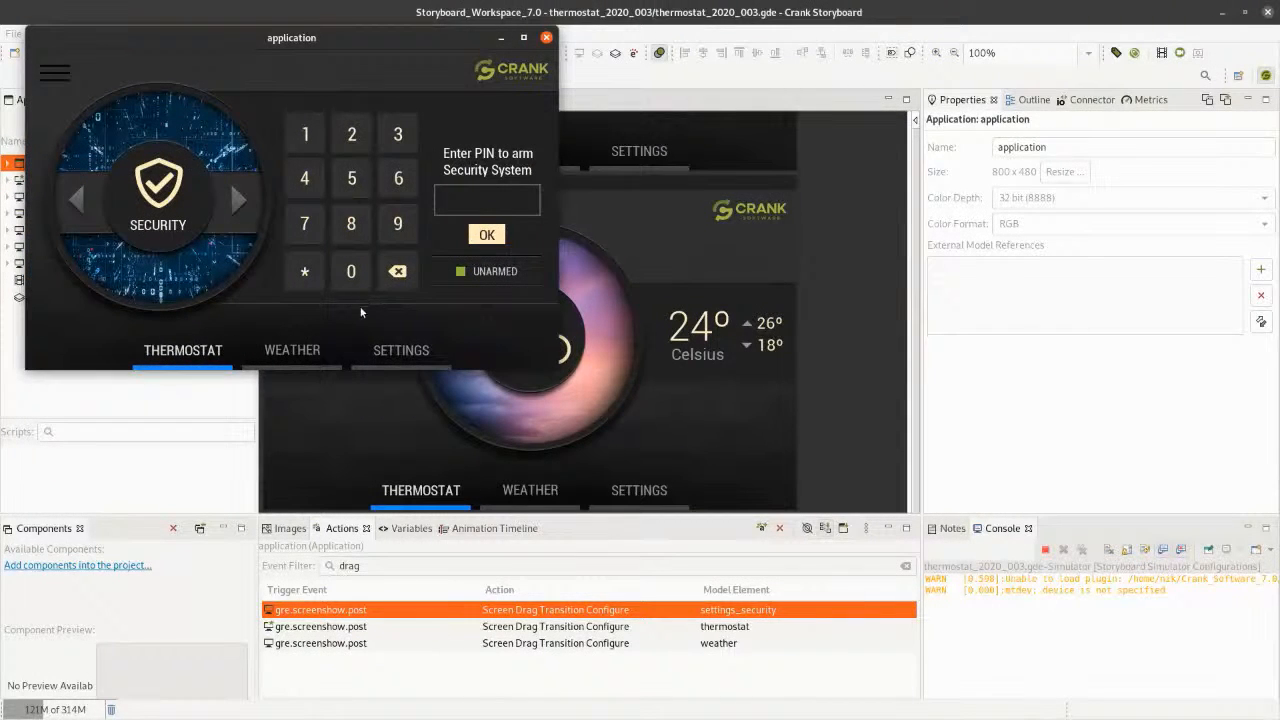
left_click_drag(112, 305, 416, 327)
left_click_drag(366, 51, 639, 184)
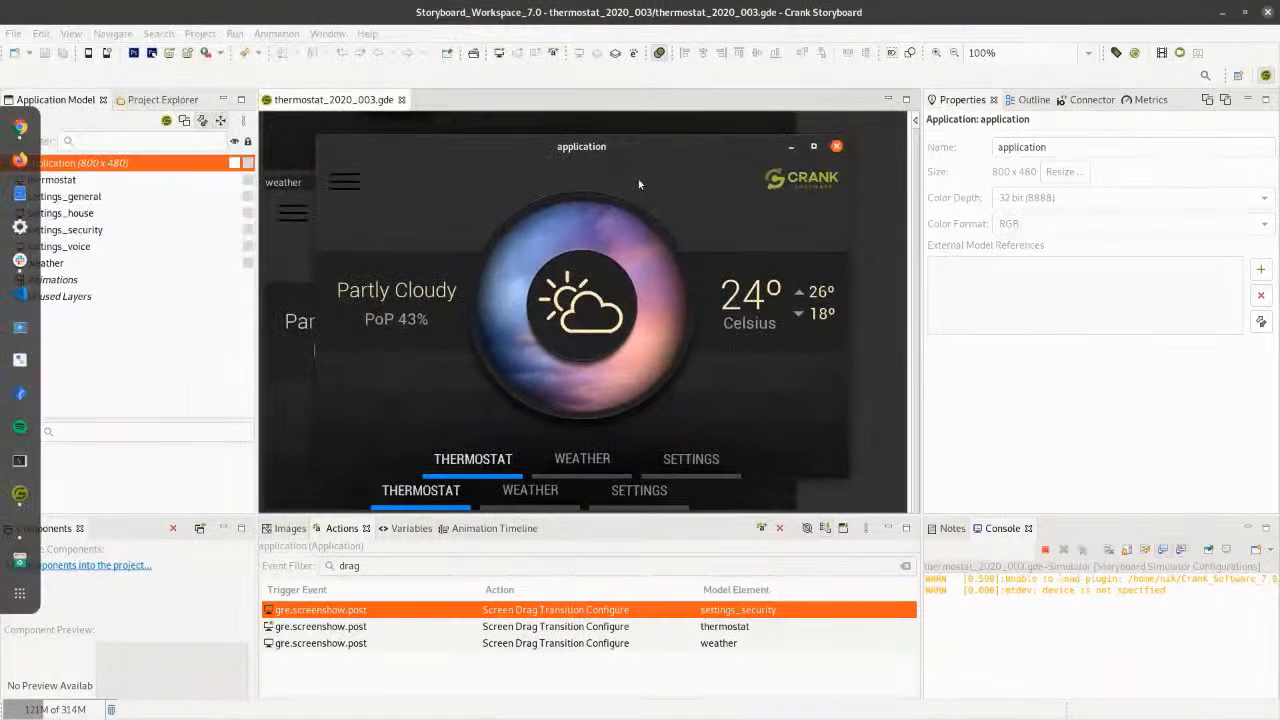
left_click(836, 147)
Select all controls in the thermostat screen's scrolling_menu_layer, from main_menu_control through table_control
scroll(874, 355, "up", 12)
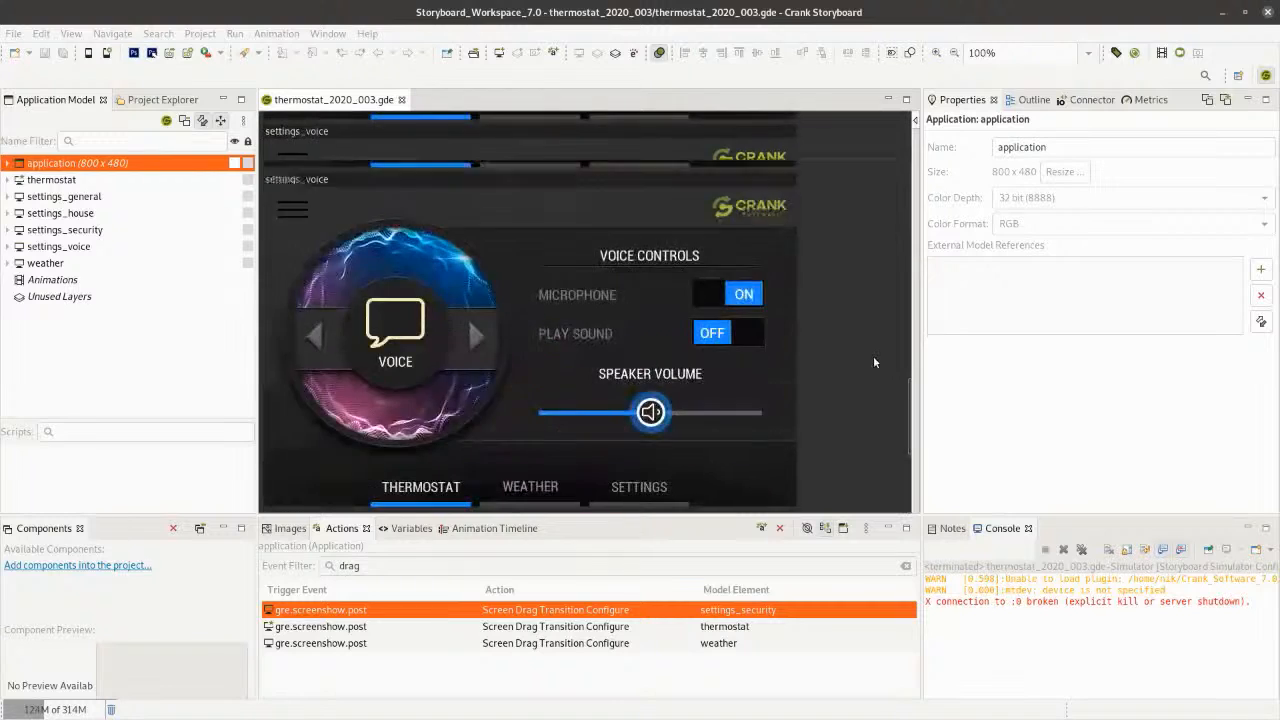
scroll(867, 343, "up", 3)
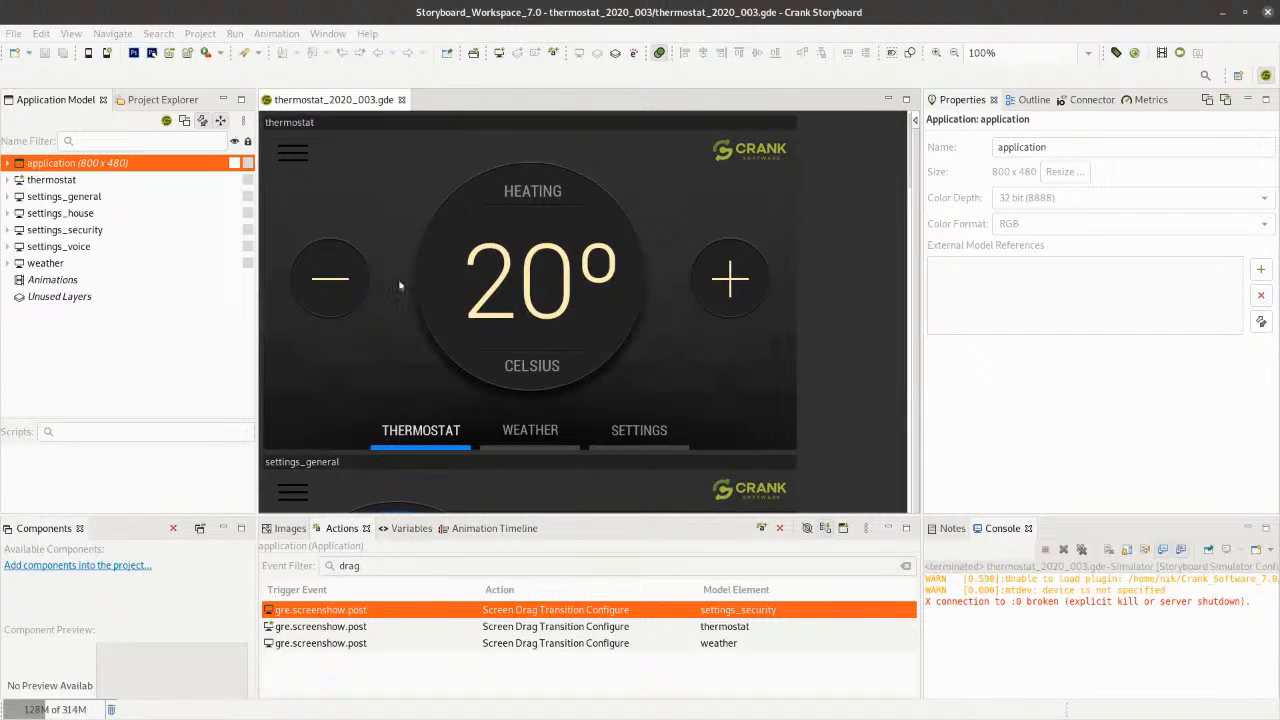
left_click(285, 155)
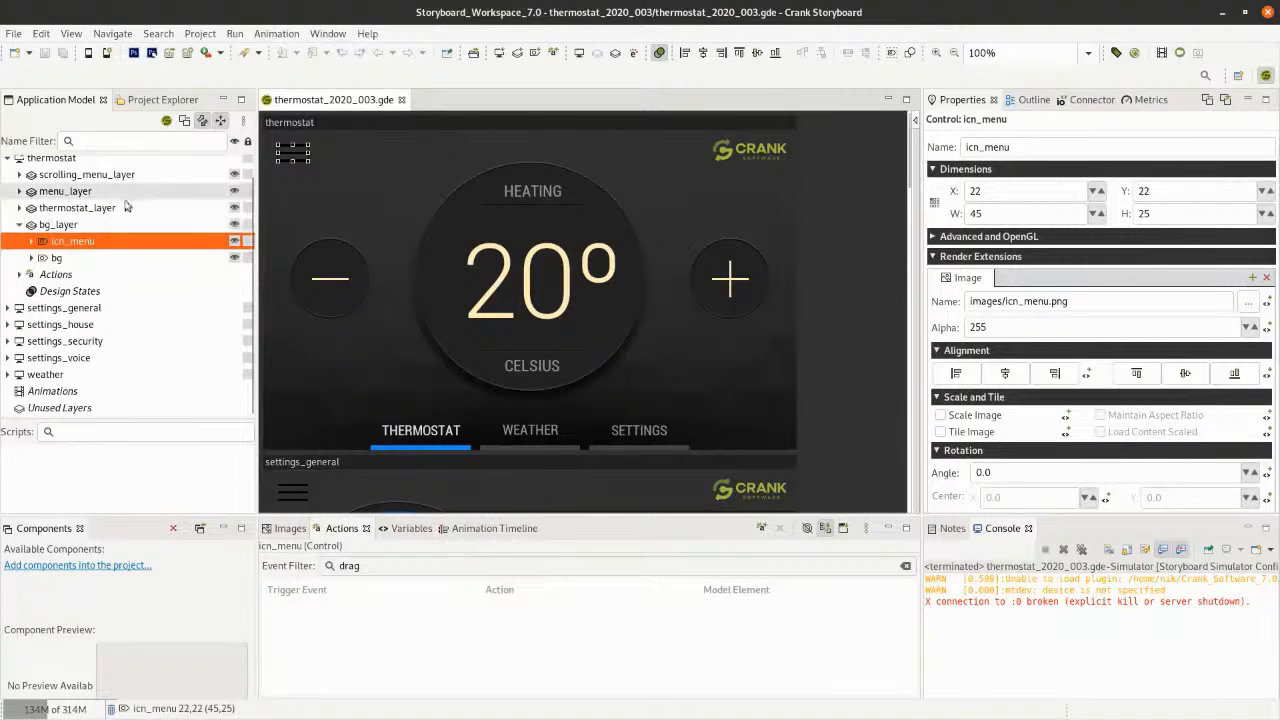
left_click(50, 175)
left_click(20, 175)
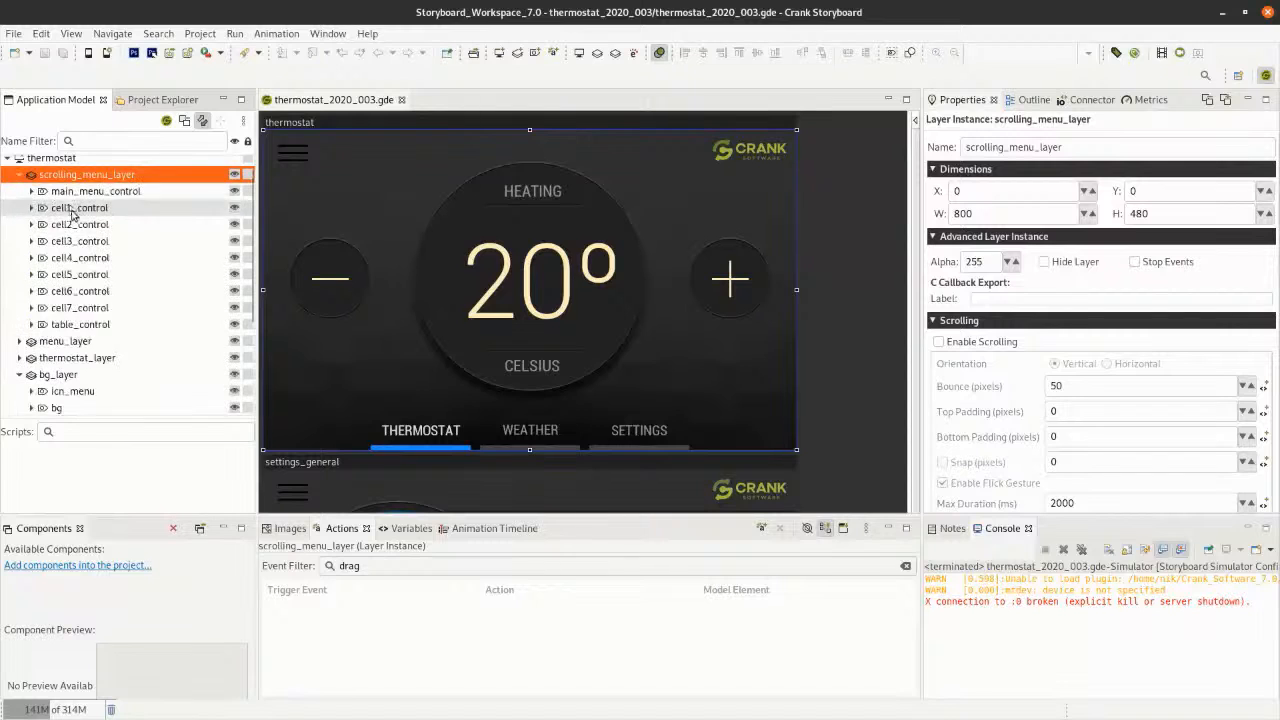
left_click(80, 191)
left_click(100, 325, "shift")
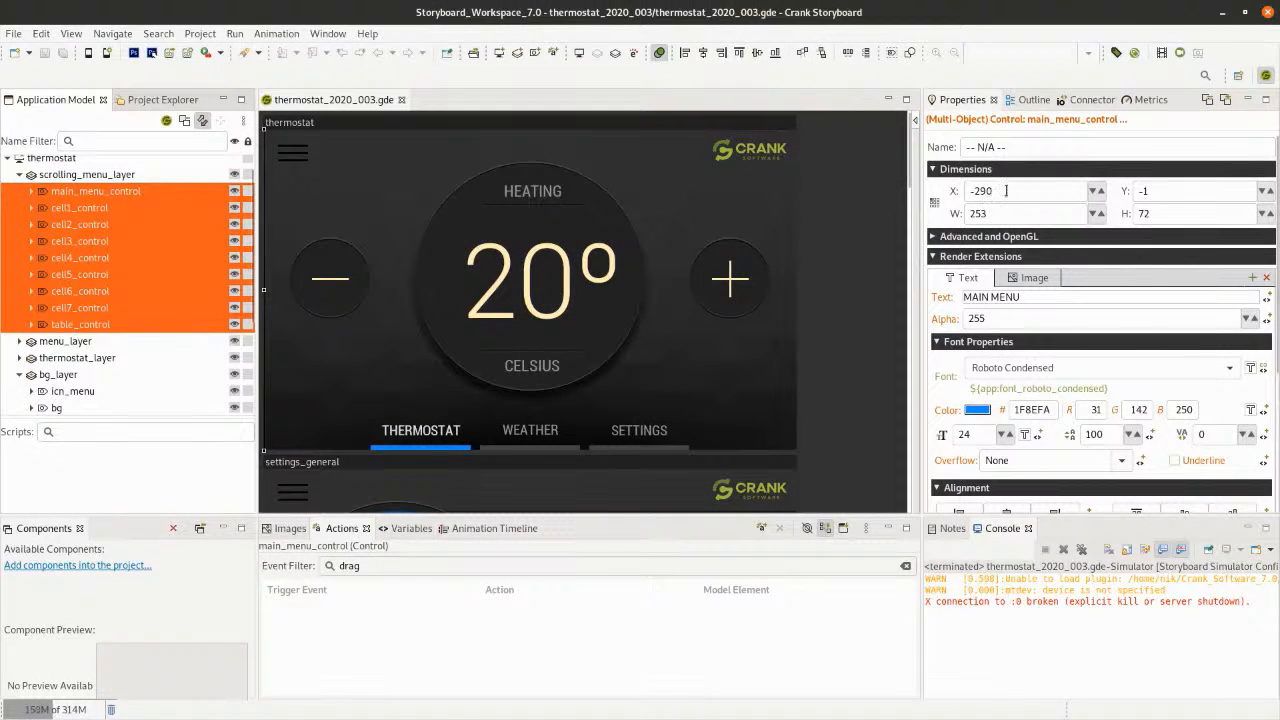
Try moving the selected menu controls into view with an X position of 0, and undo the move
left_click_drag(1006, 190, 950, 193)
type("0")
key("Return")
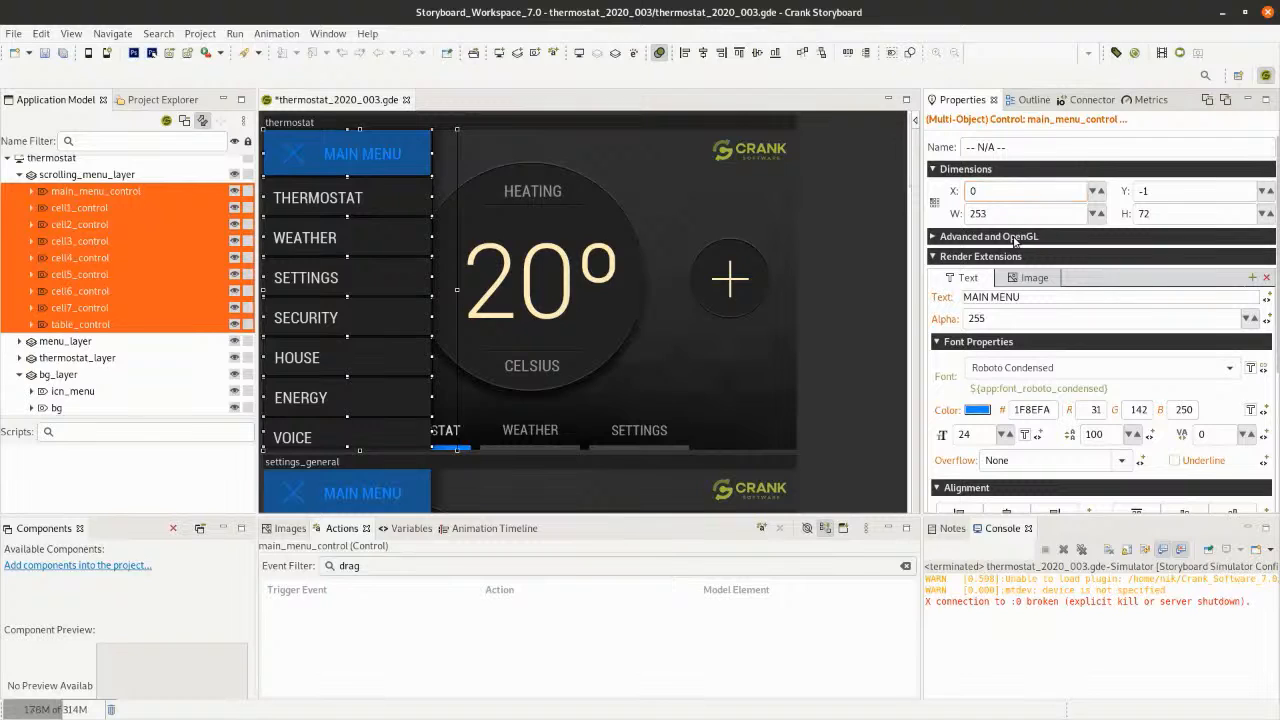
key("ctrl+z")
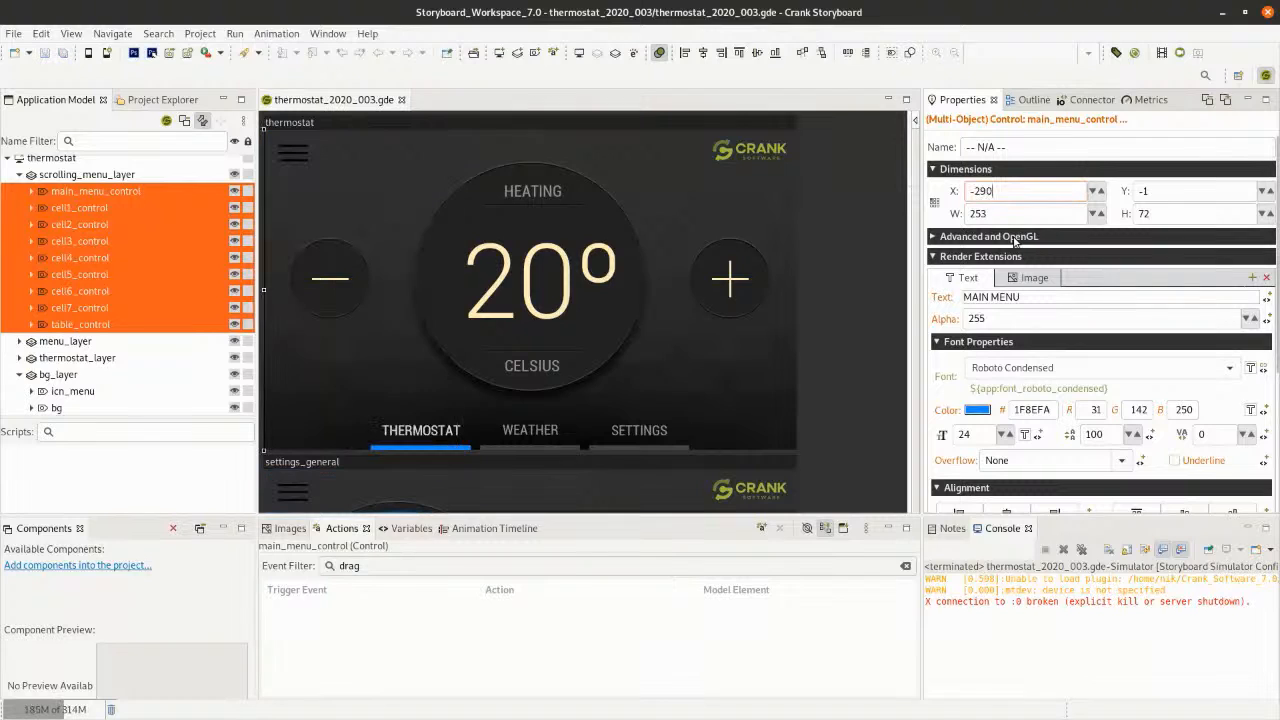
Record an animation that moves the selected scrolling menu controls to an X position of 0
left_click(1180, 53)
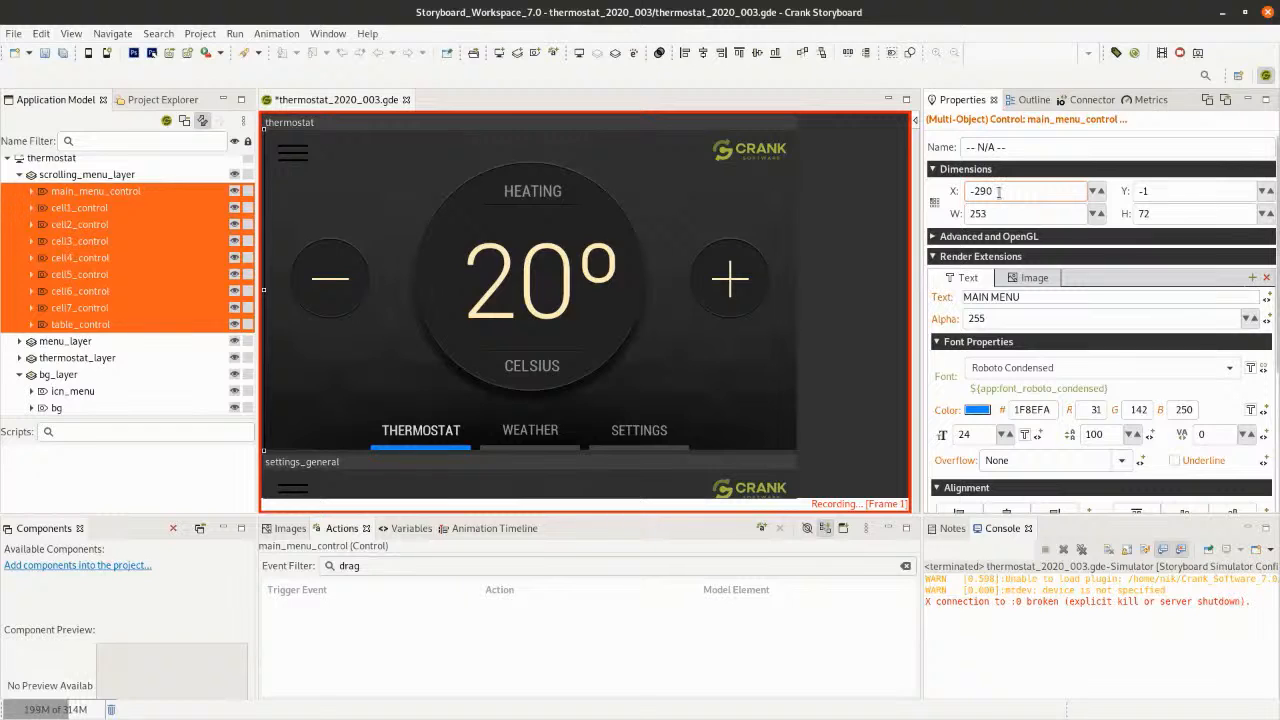
left_click_drag(998, 192, 981, 191)
type("0")
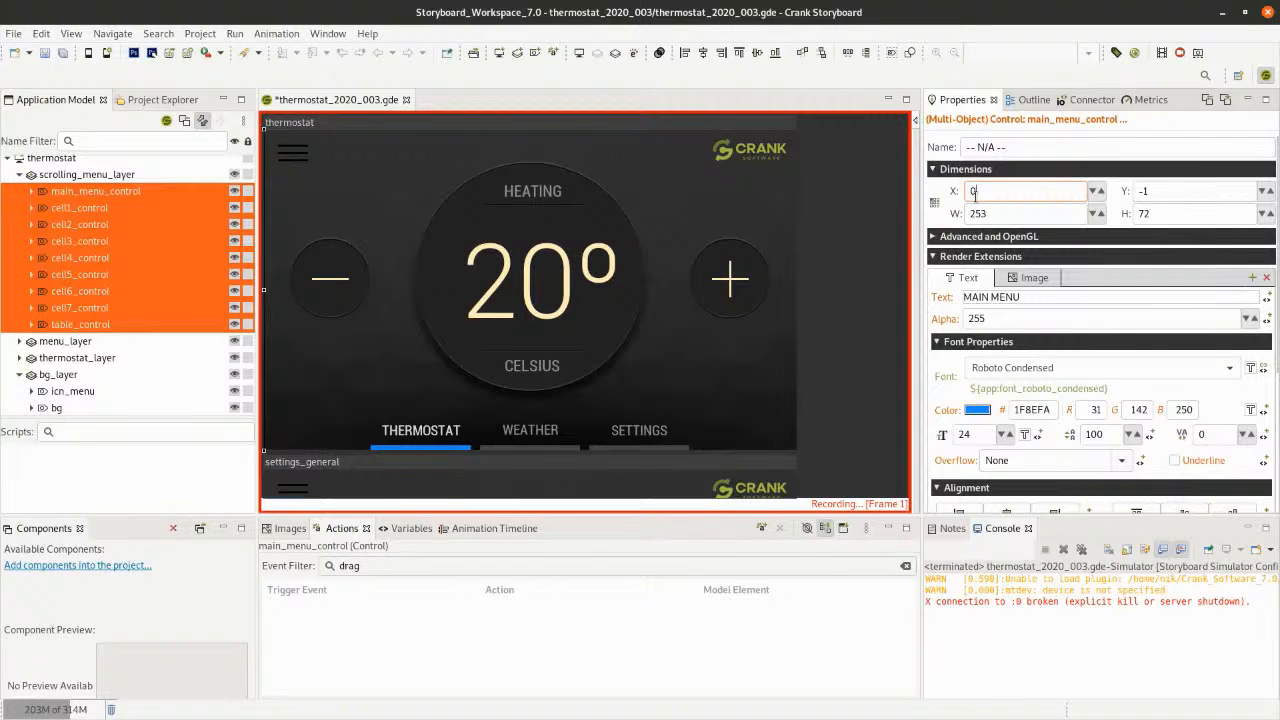
key("Return")
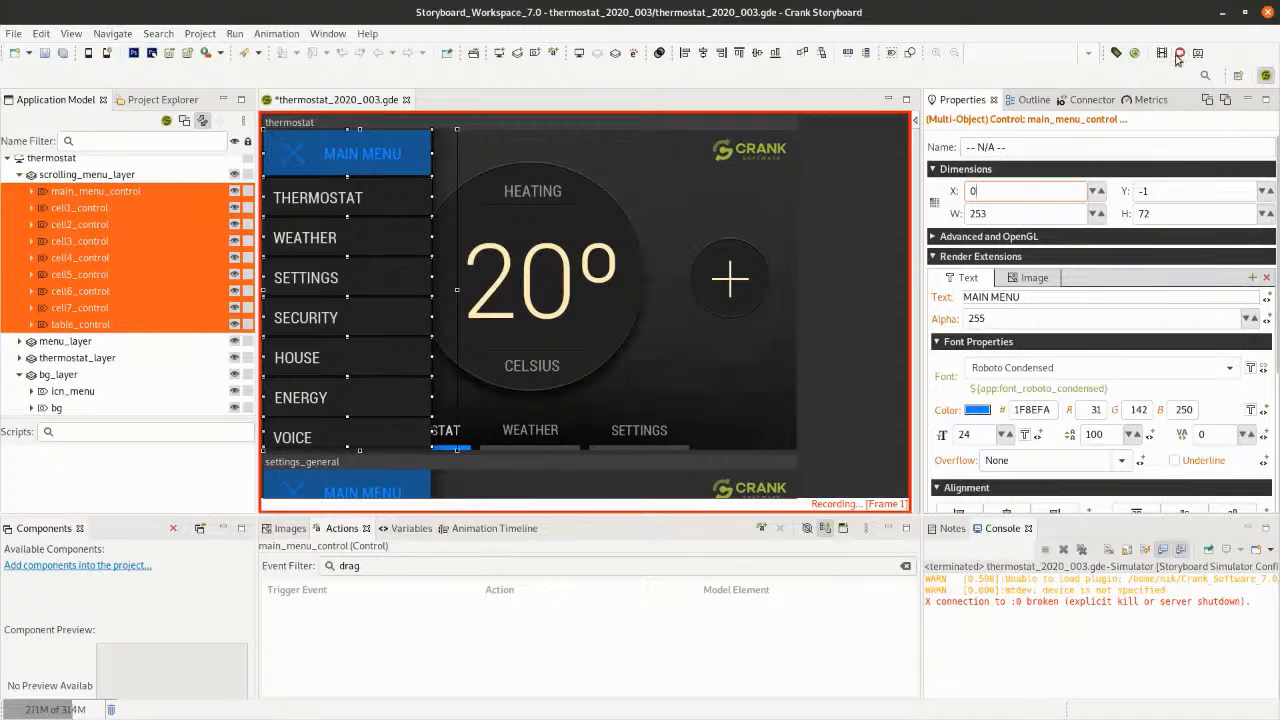
left_click(1180, 53)
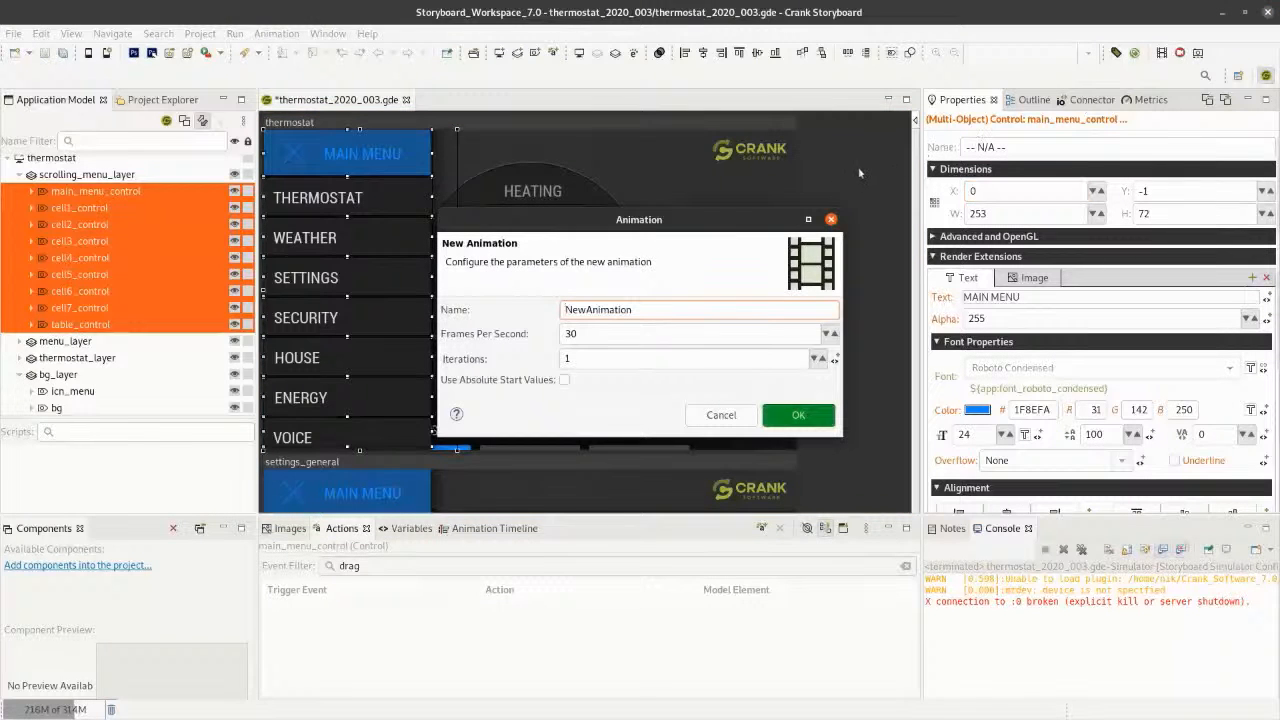
Name the recorded animation MenuOpen, enable absolute start values, and create it at 30 frames per second with 1 iteration
left_click_drag(644, 309, 506, 309)
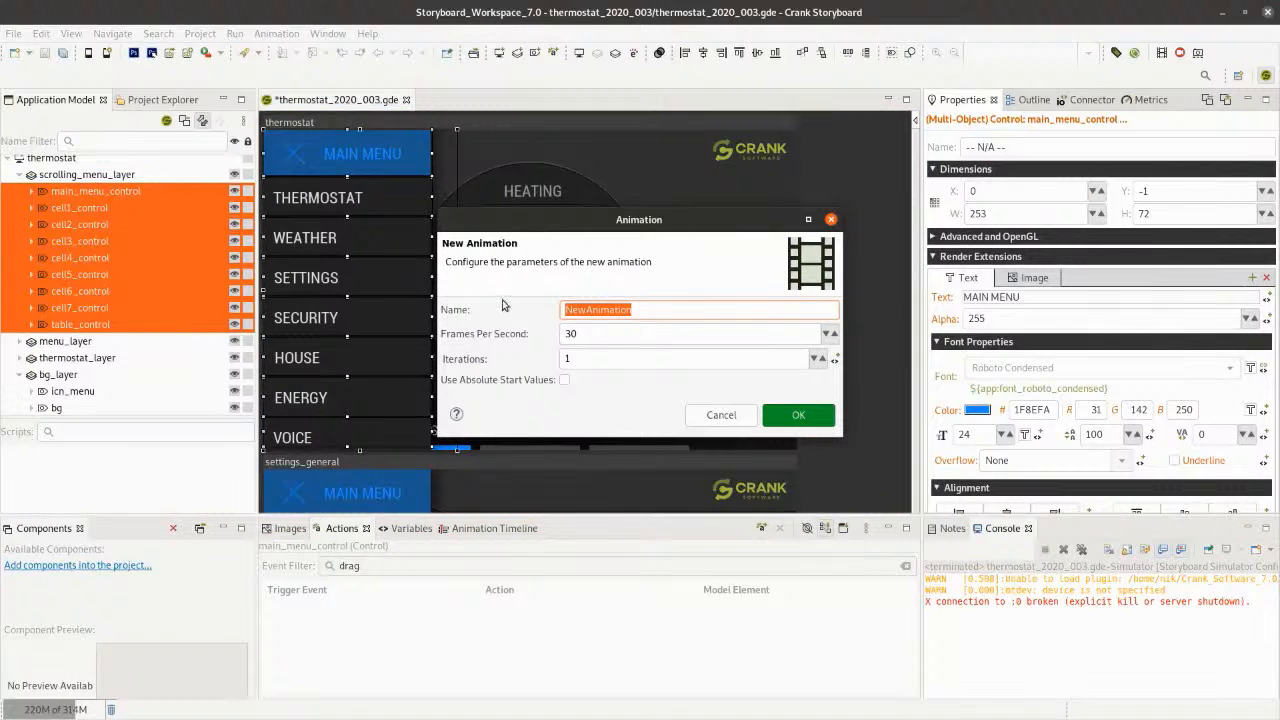
type("MenuOpen")
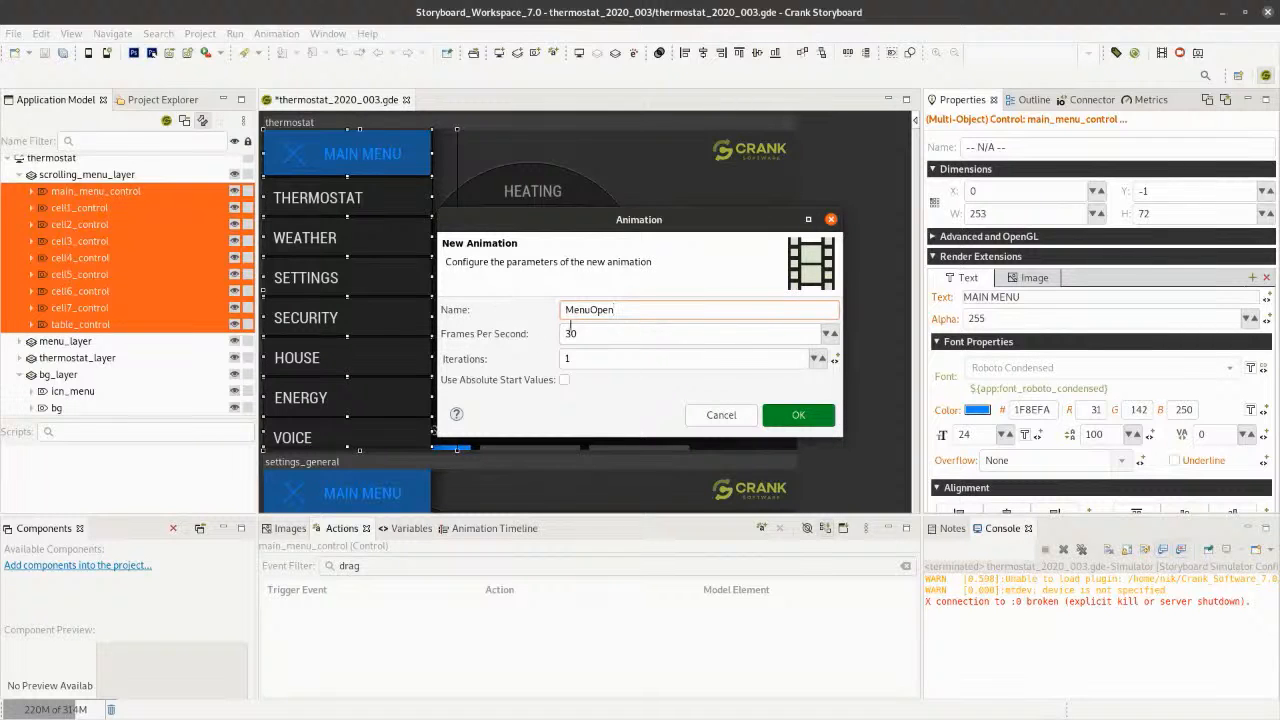
left_click(563, 380)
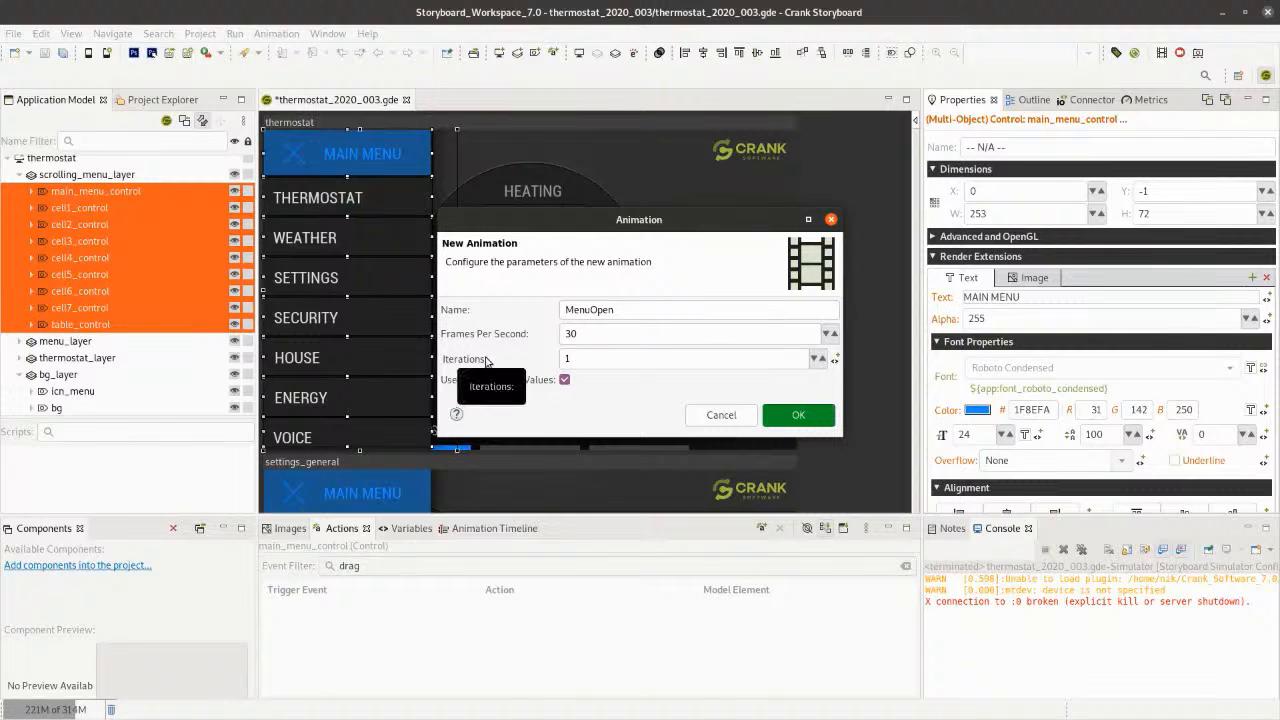
left_click(799, 416)
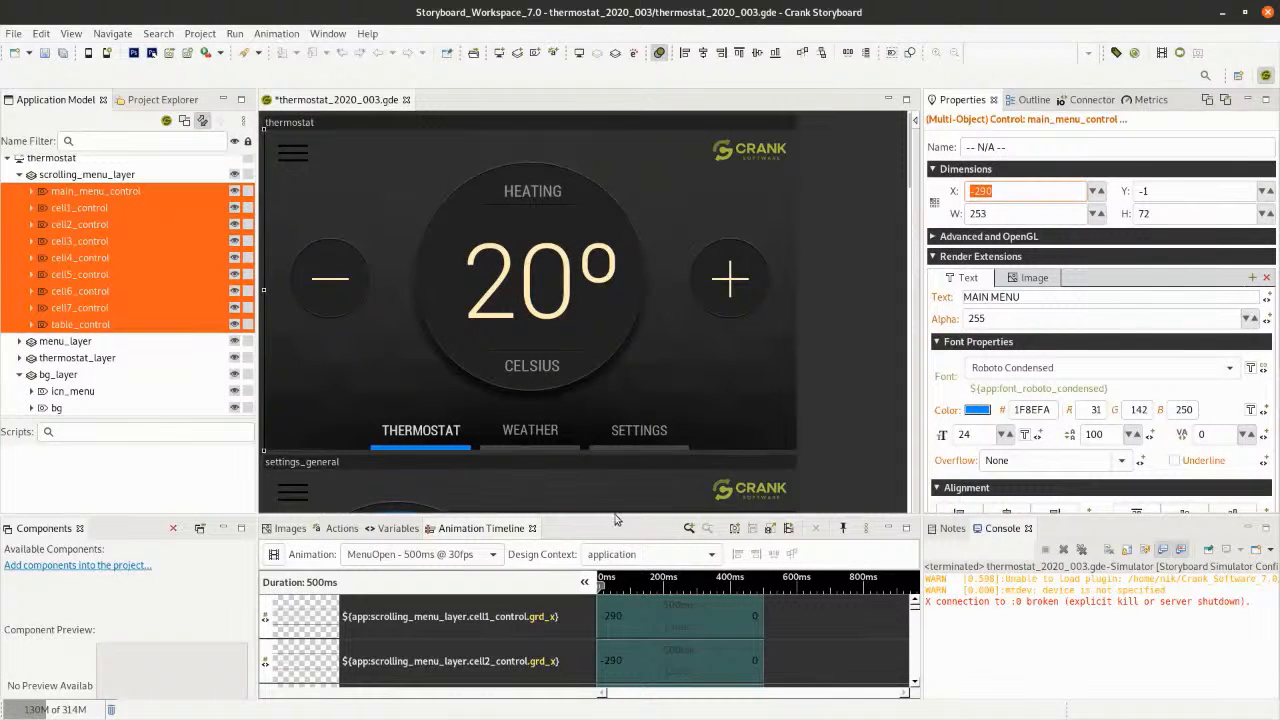
Enlarge the animation timeline, preview the MenuOpen animation, scrub back to its start, and close the preview
left_click_drag(614, 516, 602, 350)
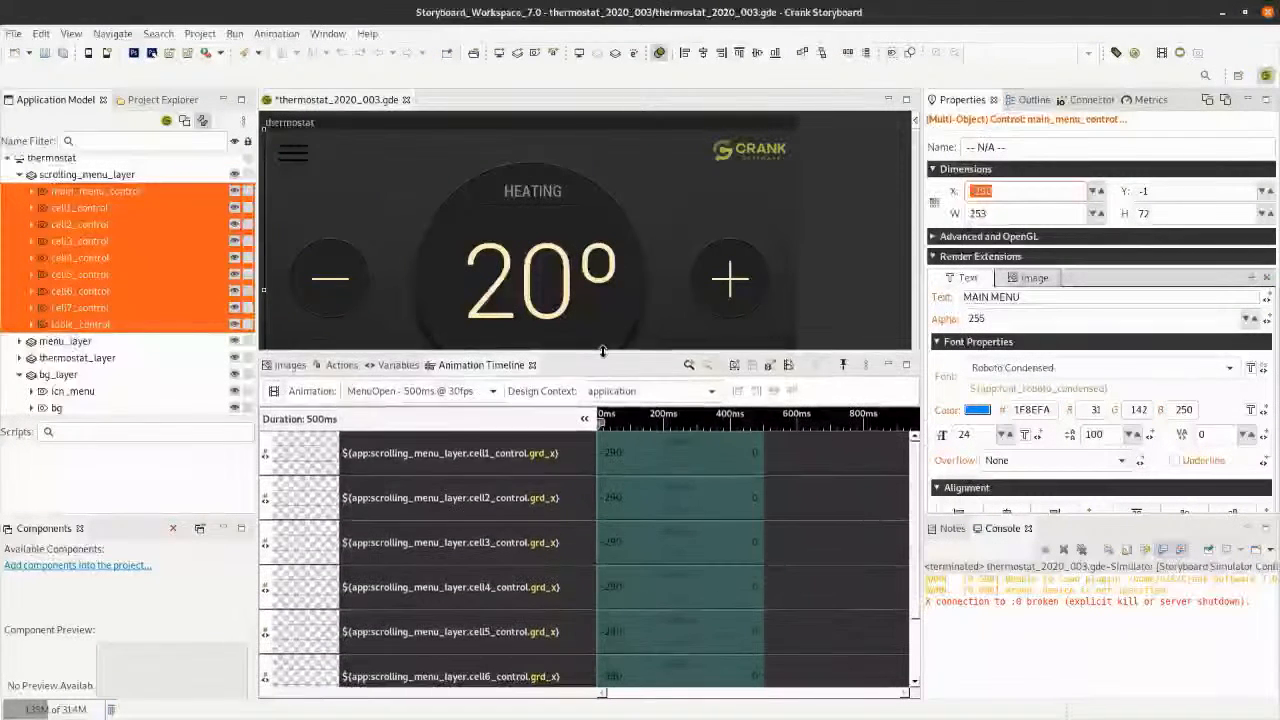
left_click(788, 365)
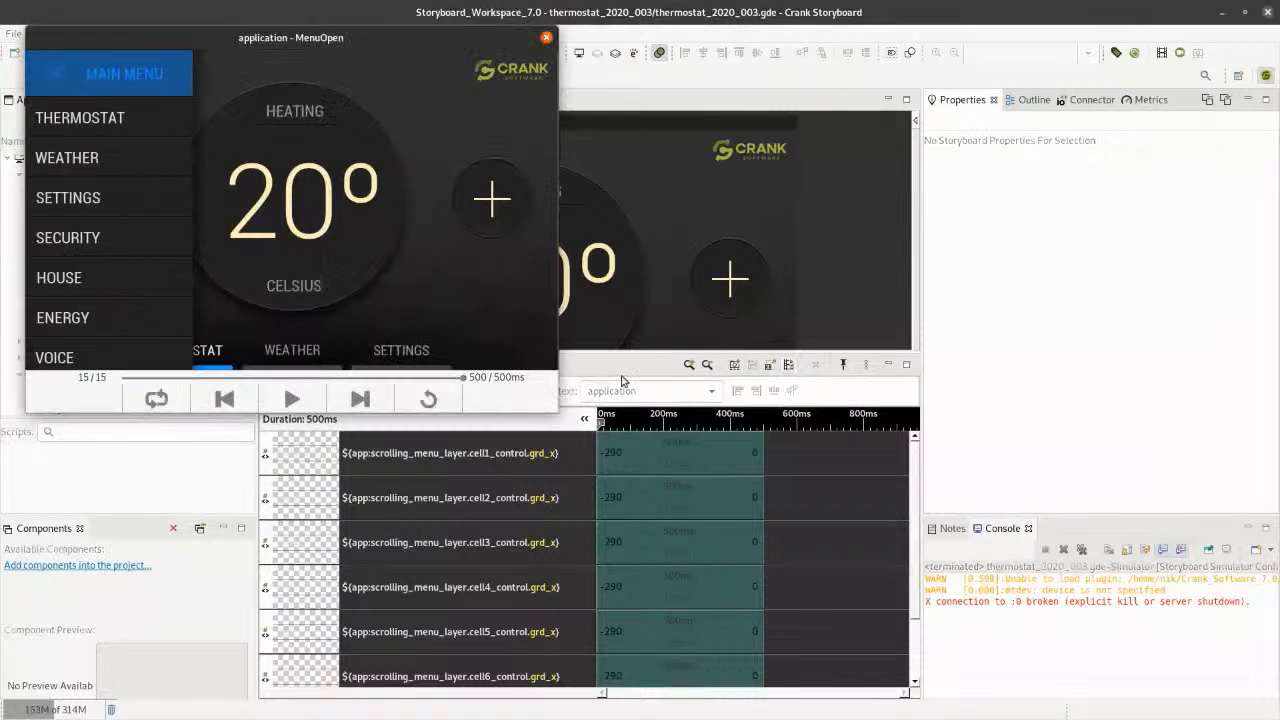
left_click_drag(463, 381, 136, 377)
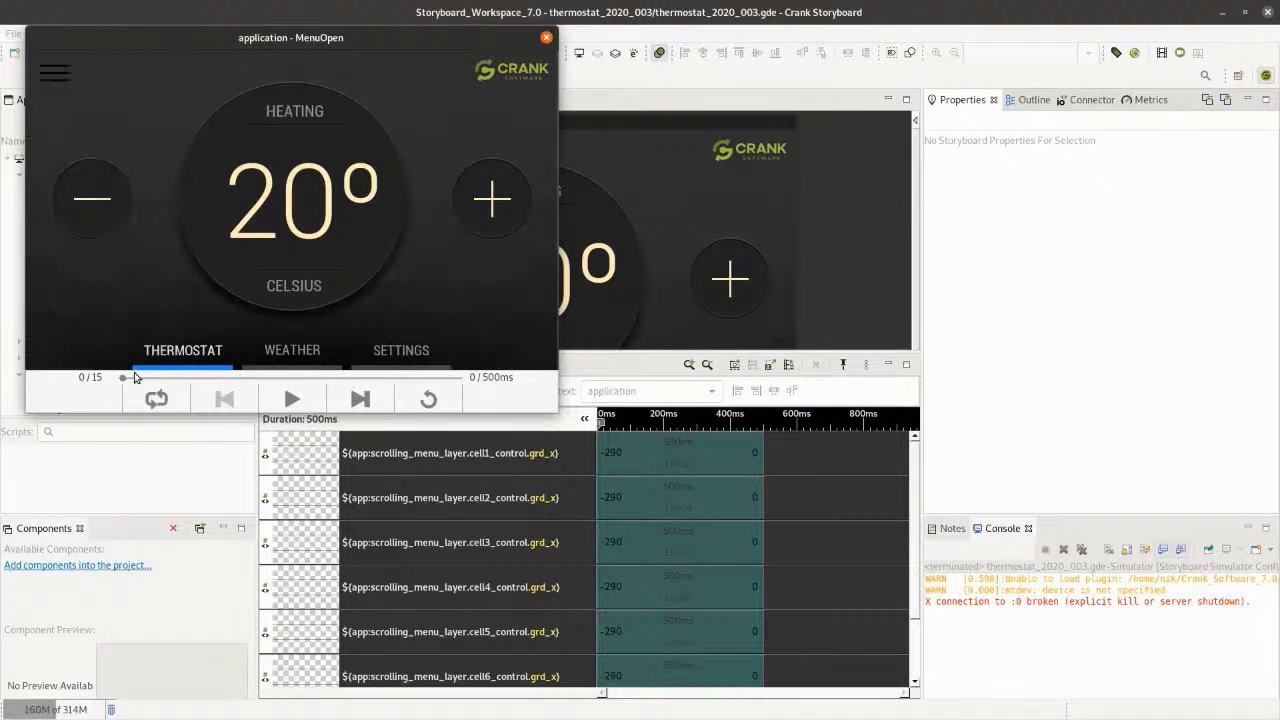
left_click(546, 38)
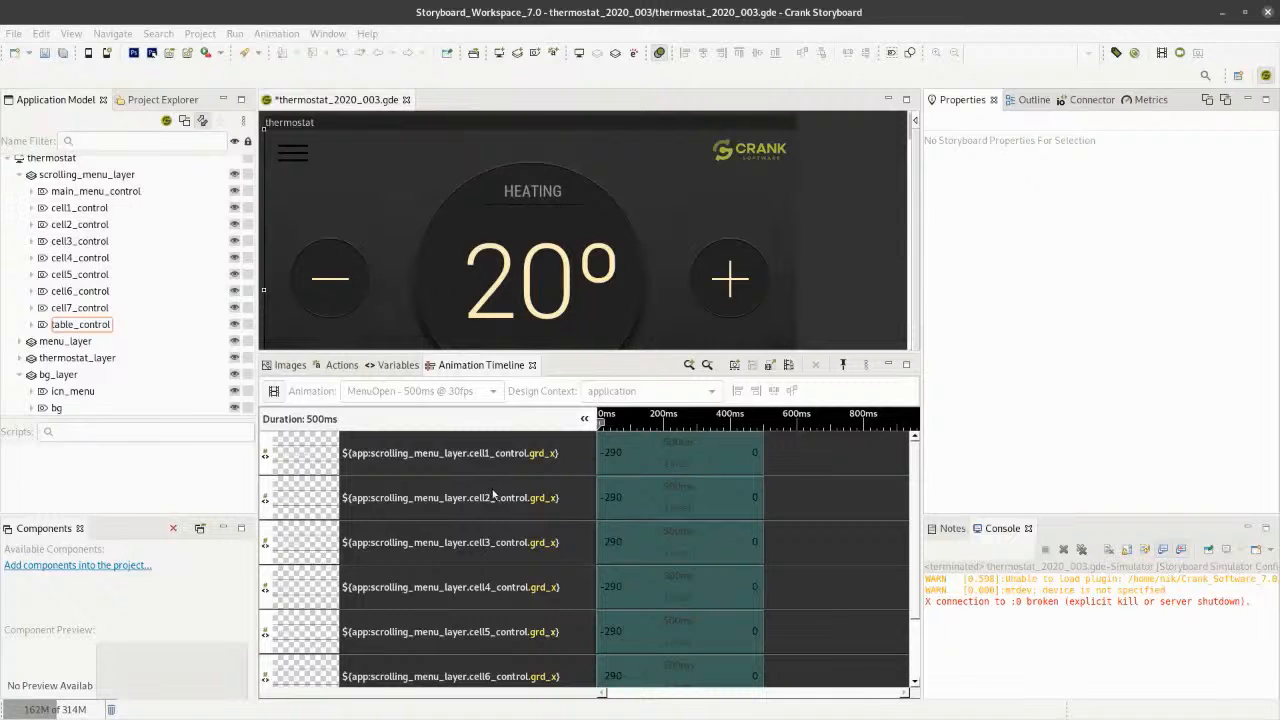
Select the cell1 through cell7 steps in the MenuOpen timeline and delay them together to a start offset of about 106 ms
left_click(625, 457)
scroll(630, 480, "down", 1)
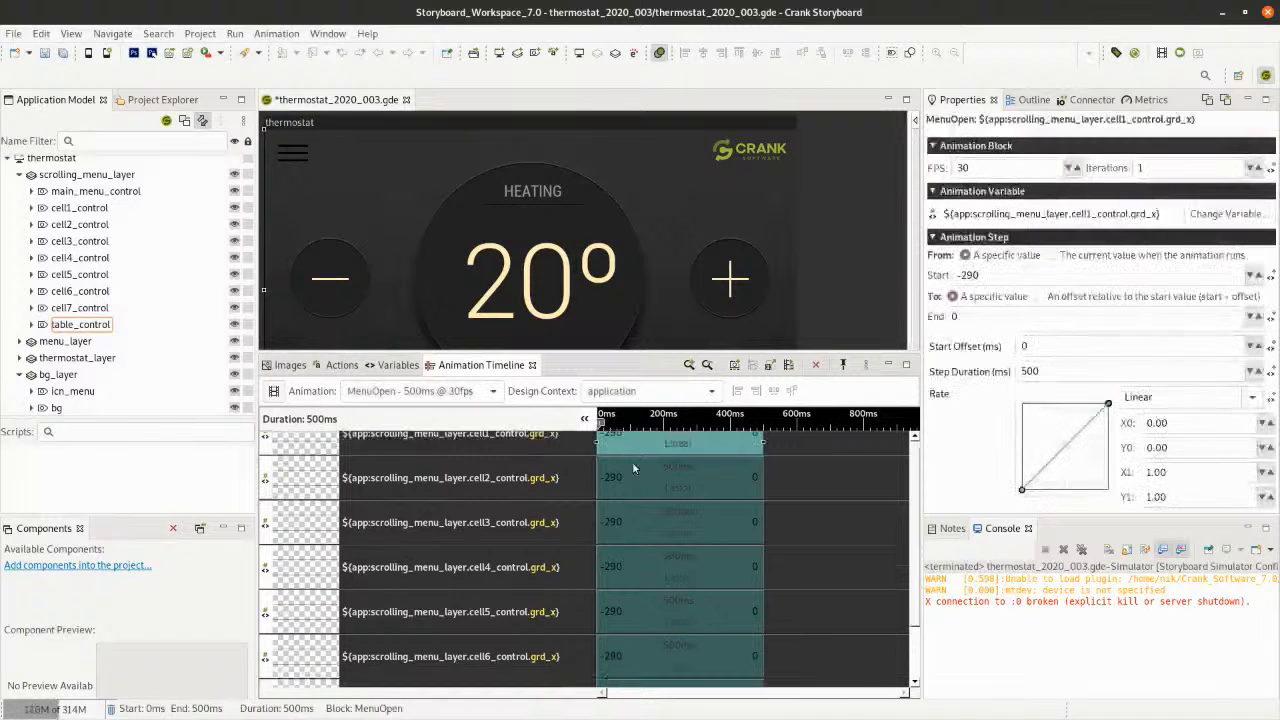
left_click(637, 495, "ctrl")
left_click(643, 527, "ctrl")
left_click(642, 567, "ctrl")
left_click(641, 617, "ctrl")
scroll(641, 617, "down", 3)
left_click(632, 544, "ctrl")
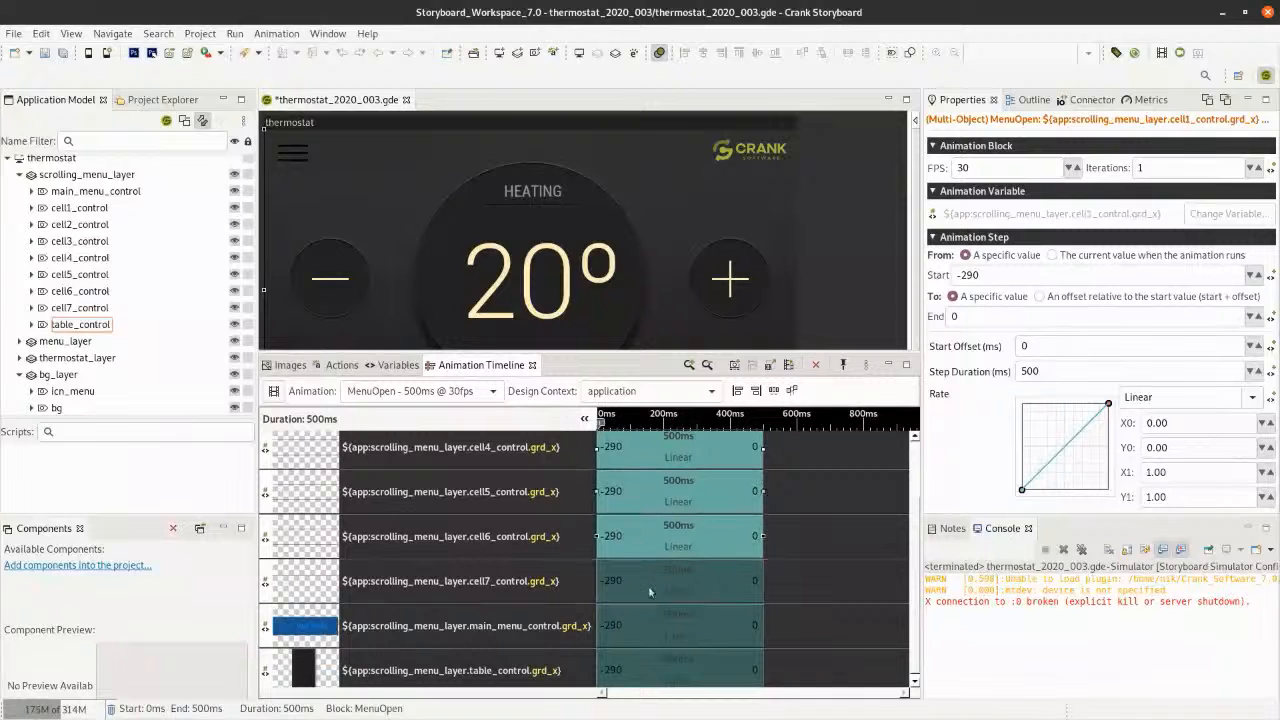
left_click(649, 587, "ctrl")
scroll(649, 587, "up", 1)
scroll(648, 600, "up", 3)
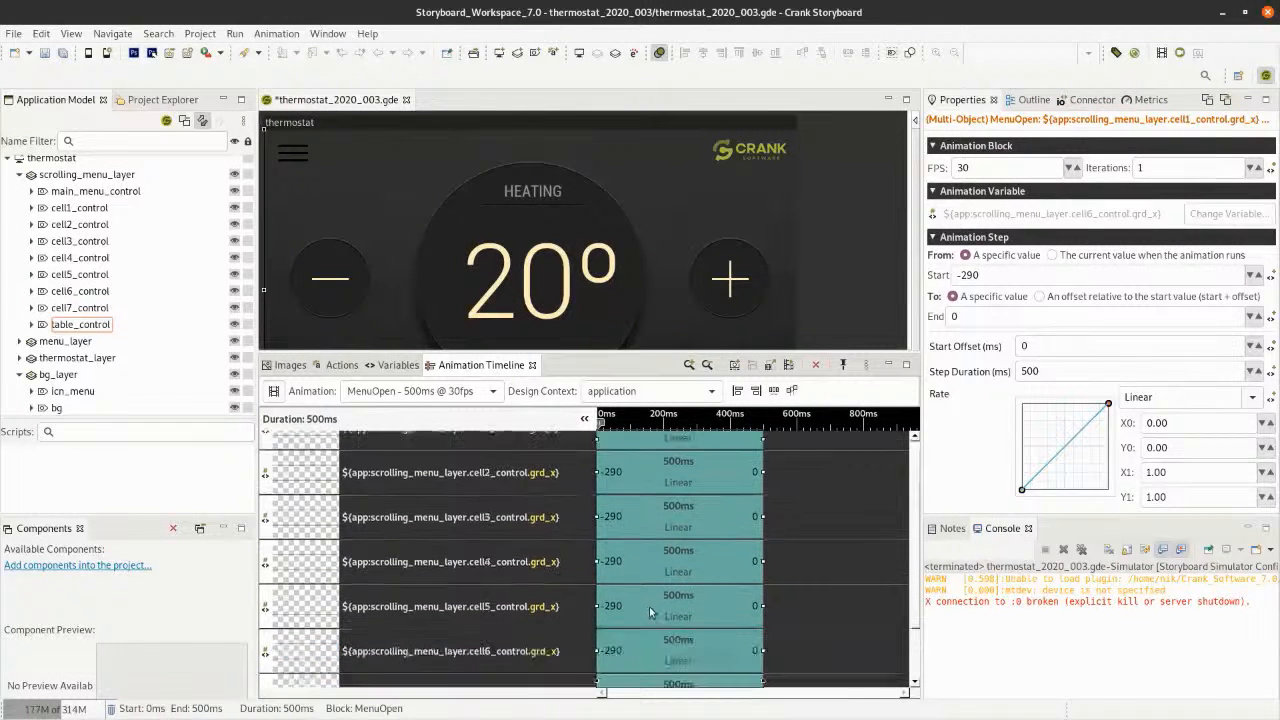
left_click_drag(638, 460, 660, 462)
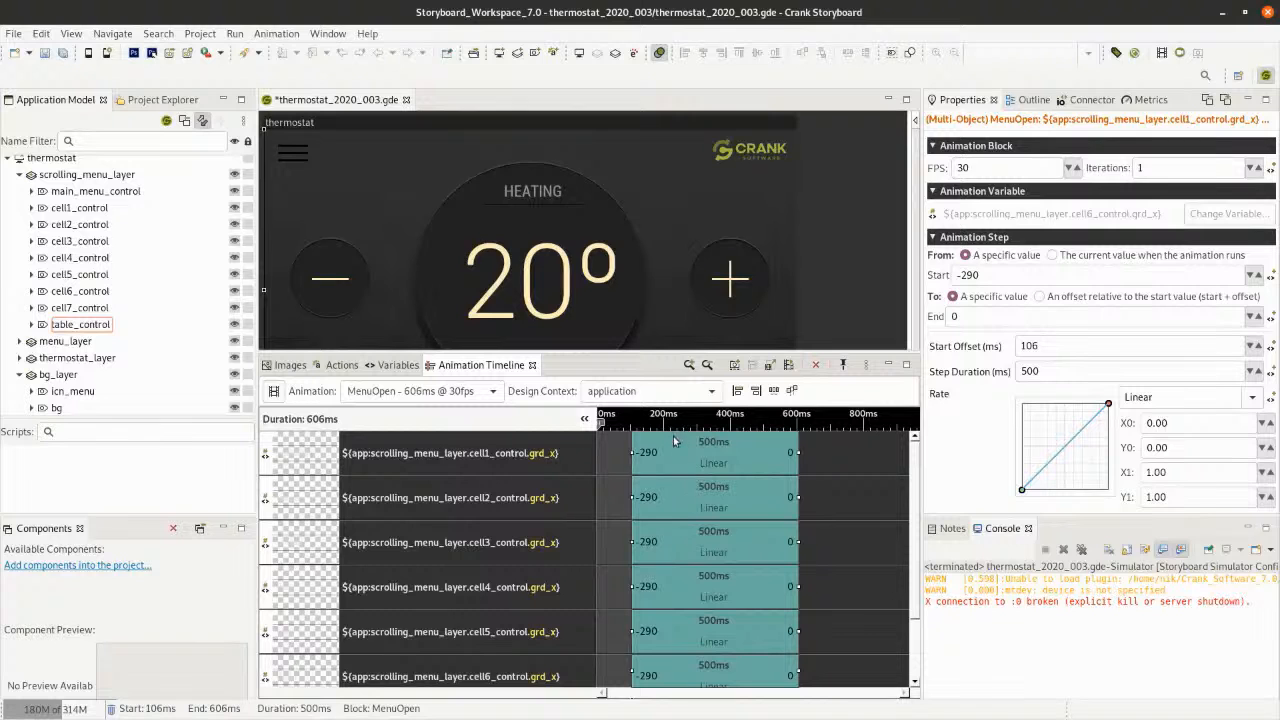
Stagger the cell2 through cell7 animation steps about 100 ms apart, ending with cell7 at a start offset of about 738 ms
left_click(671, 458, "ctrl")
left_click_drag(662, 504, 794, 637)
left_click(700, 505, "ctrl")
left_click(741, 555, "ctrl")
left_click(752, 590, "ctrl")
left_click(797, 636, "ctrl")
scroll(820, 620, "down", 3)
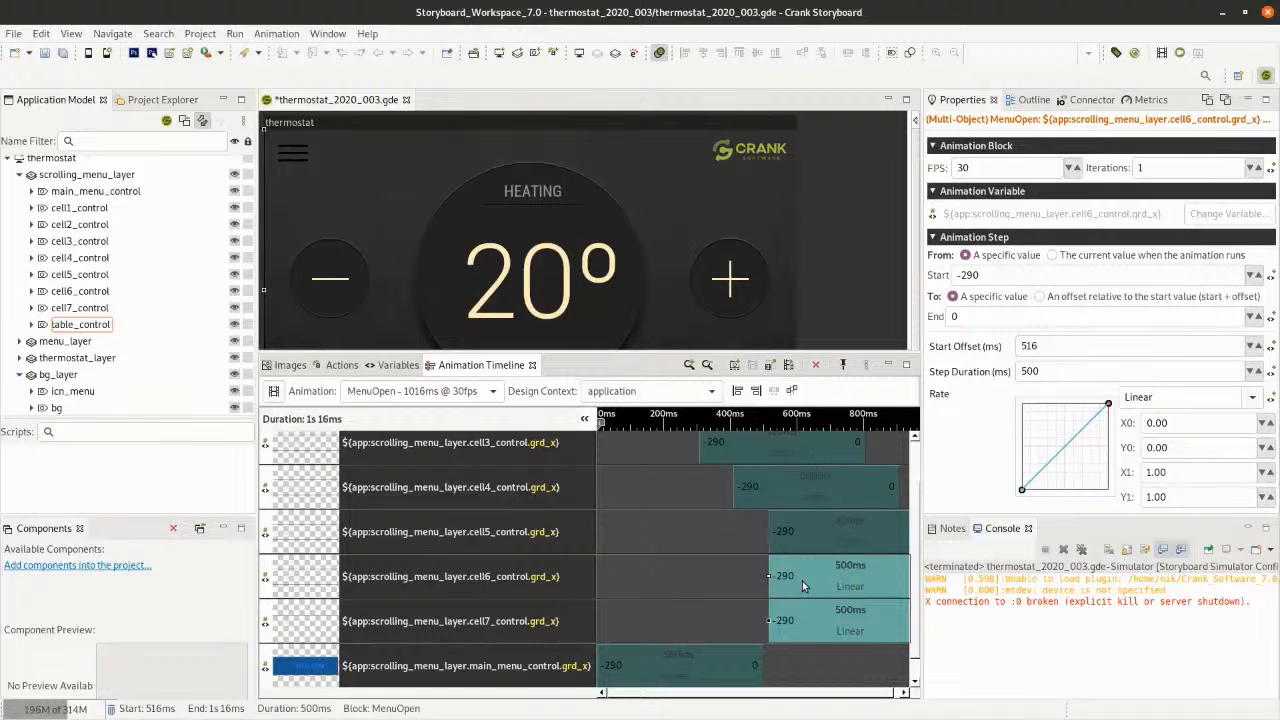
left_click_drag(802, 586, 882, 625)
left_click(836, 617)
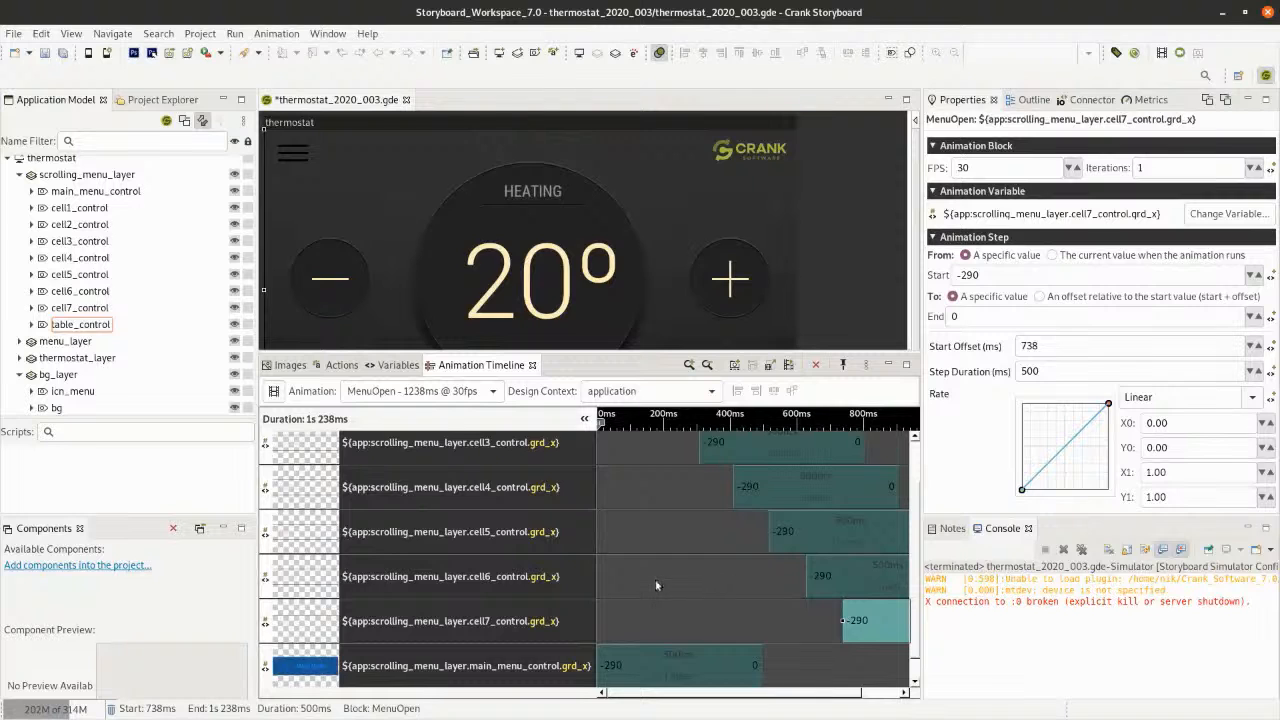
scroll(658, 499, "up", 2)
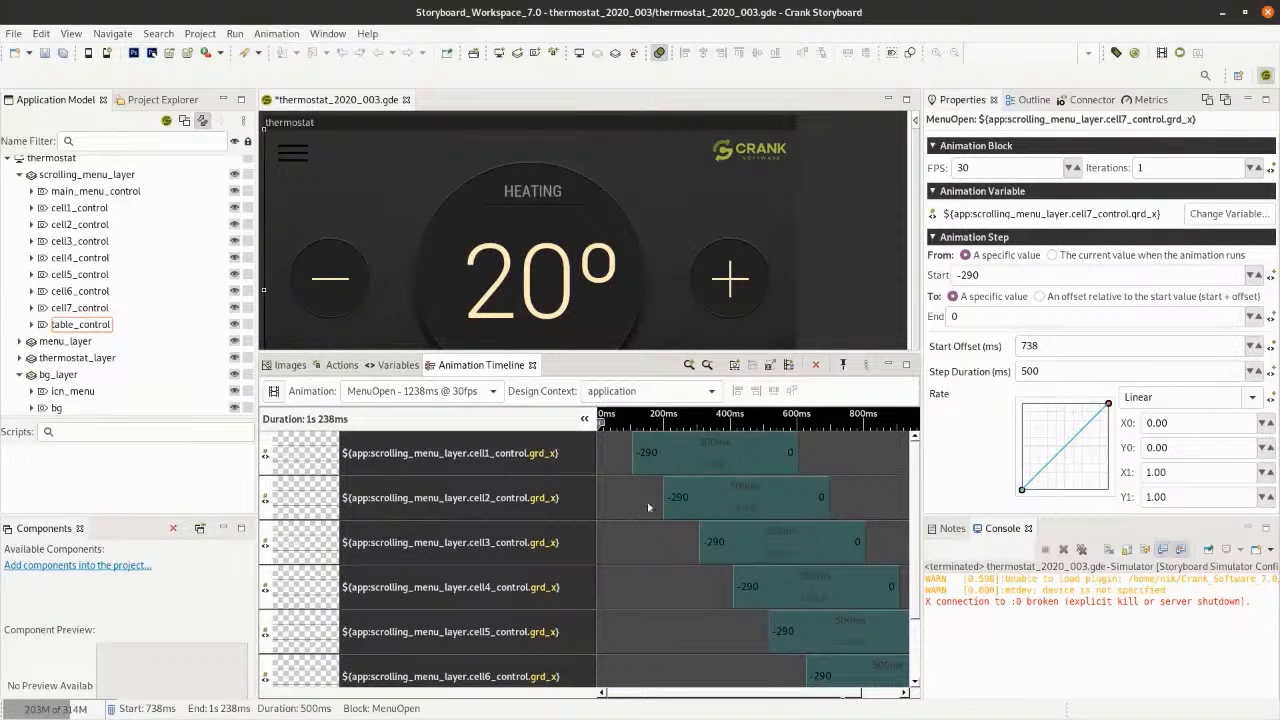
Preview the staggered MenuOpen animation, scrub back through it, then close the preview and return to the animation list
left_click(789, 366)
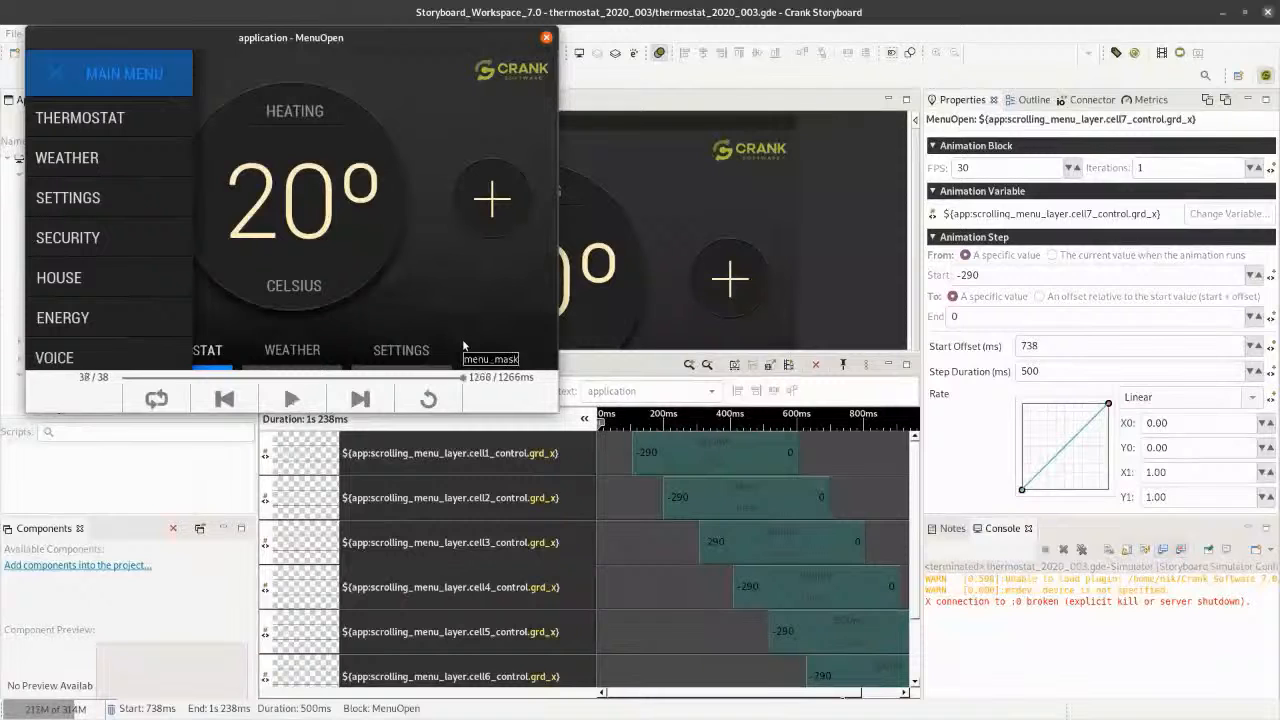
left_click_drag(465, 382, 360, 384)
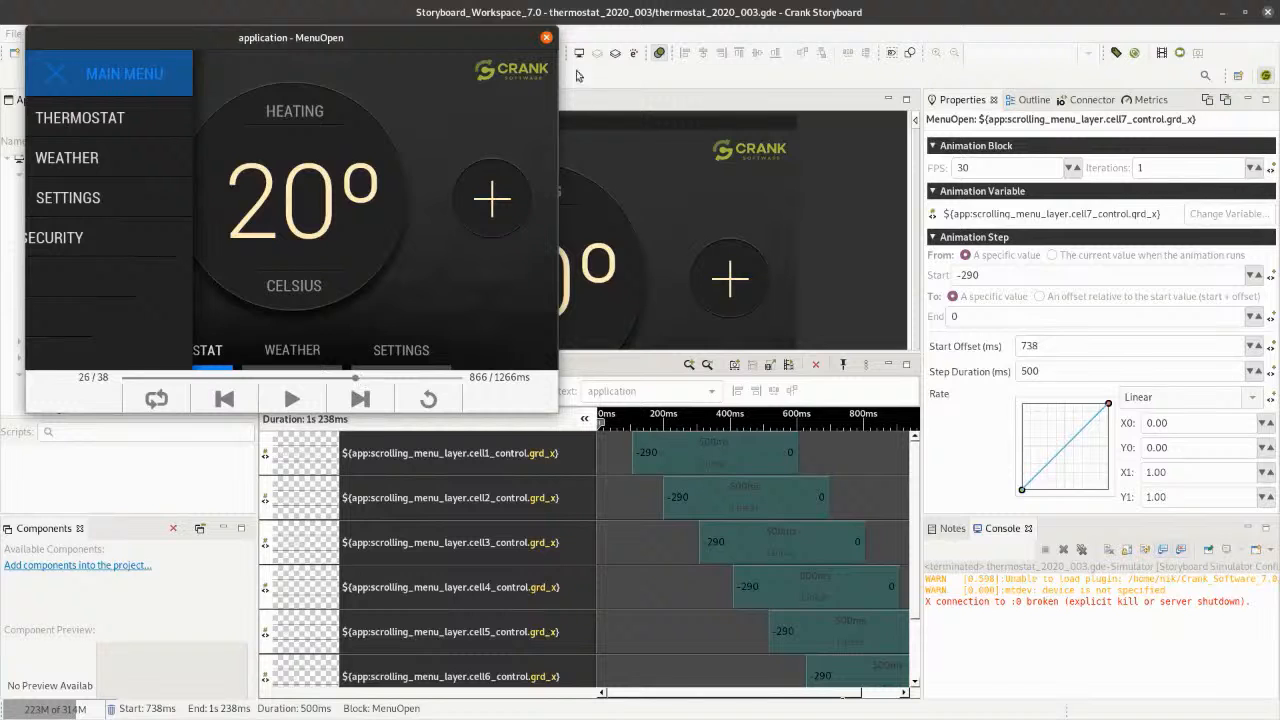
left_click(546, 37)
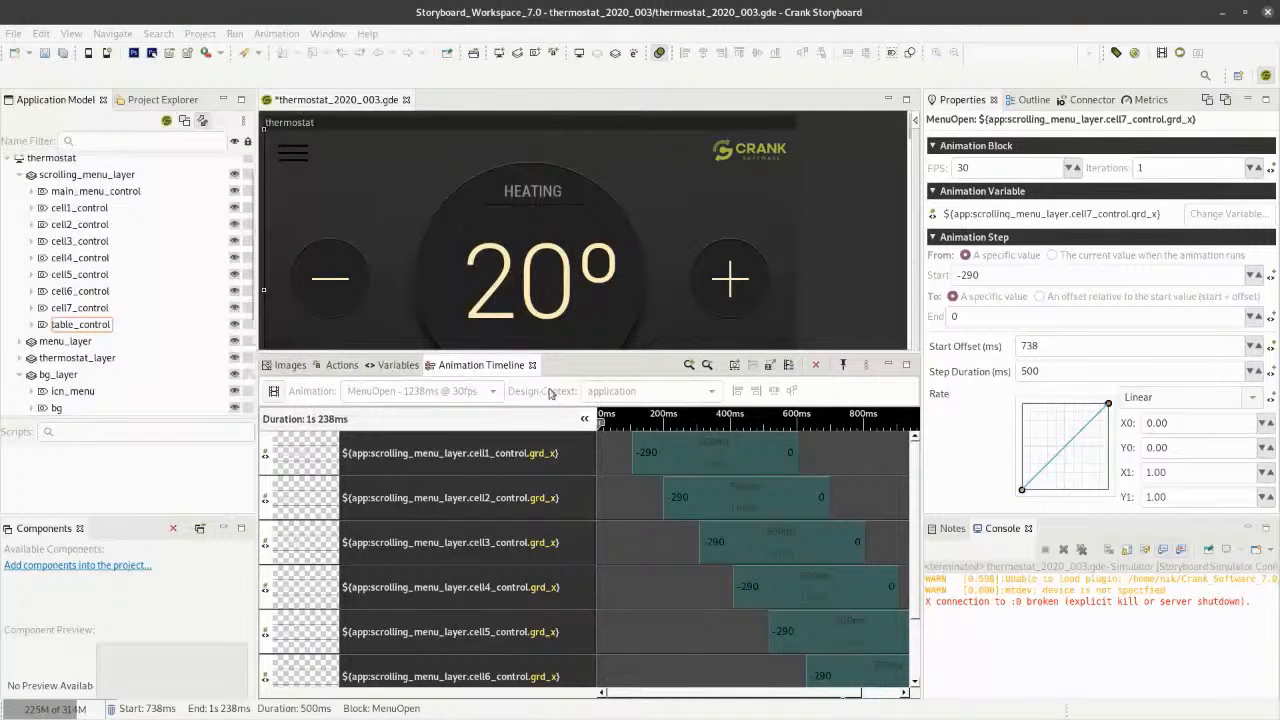
left_click_drag(563, 354, 563, 470)
left_click(273, 507)
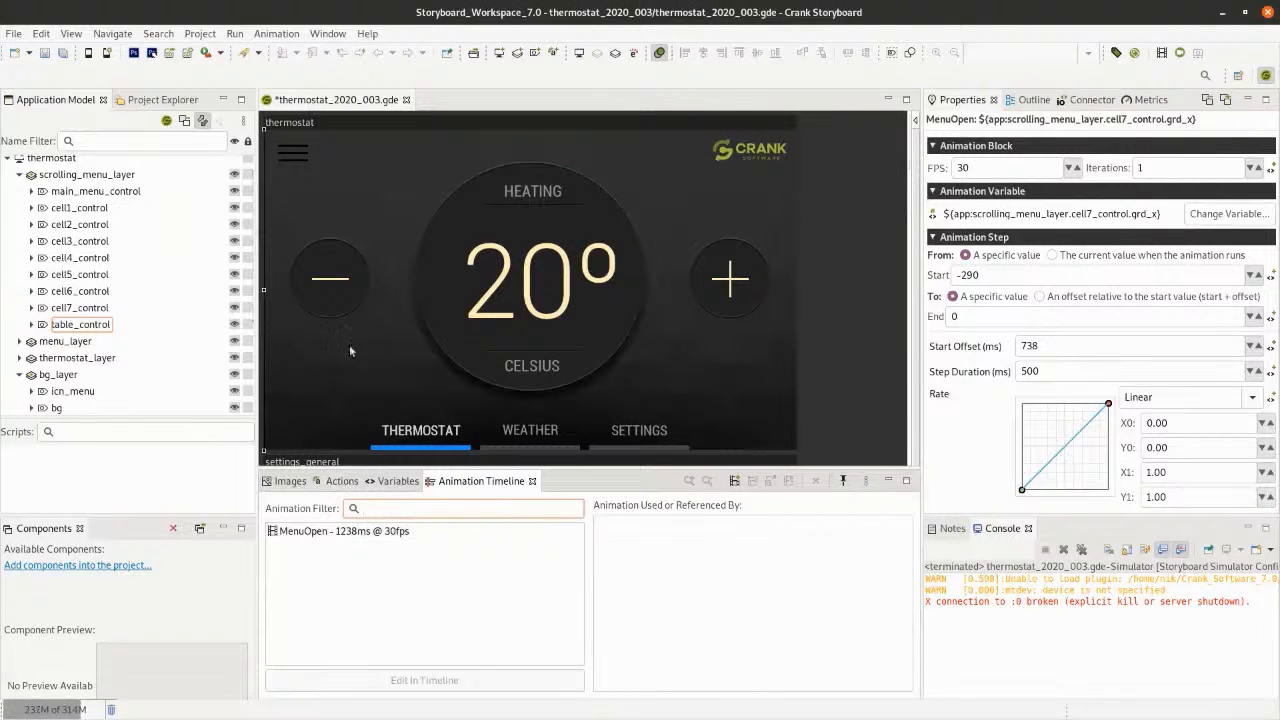
Add a Touch action to icn_menu that runs the MenuOpen animation with progress 0.0 and reverse set to false
left_click(292, 162)
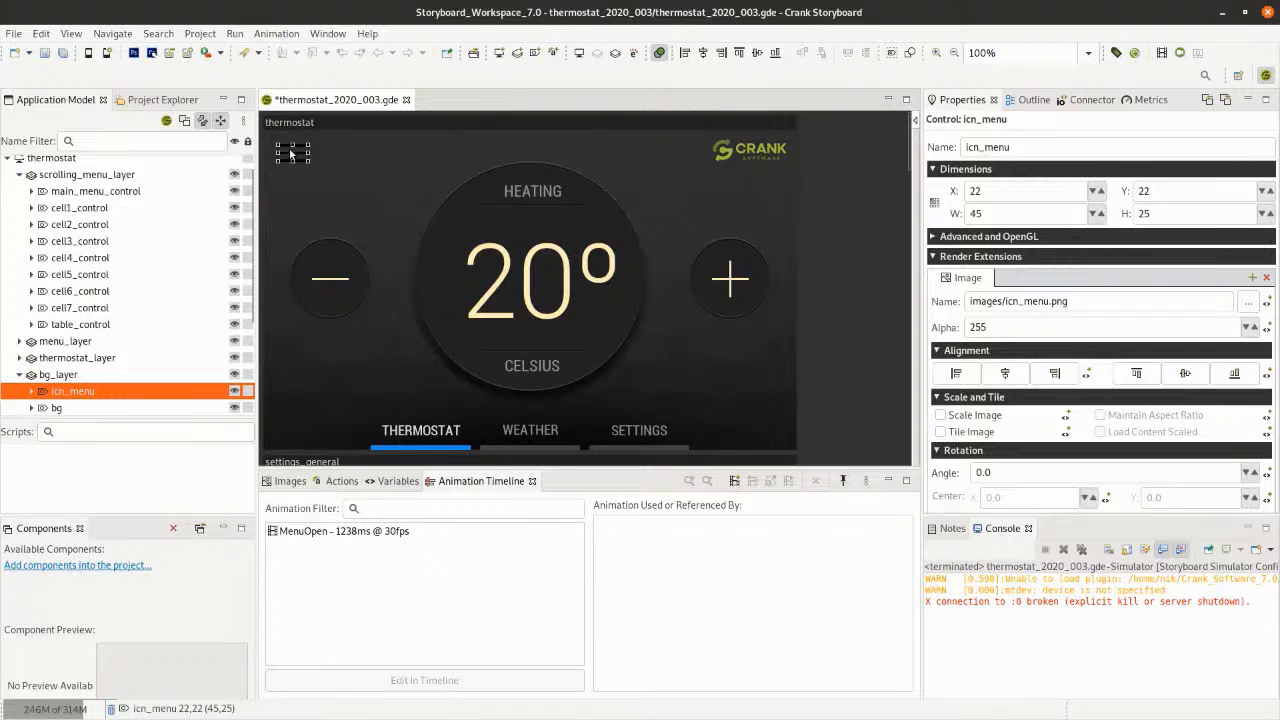
right_click(290, 157)
mouse_move(292, 158)
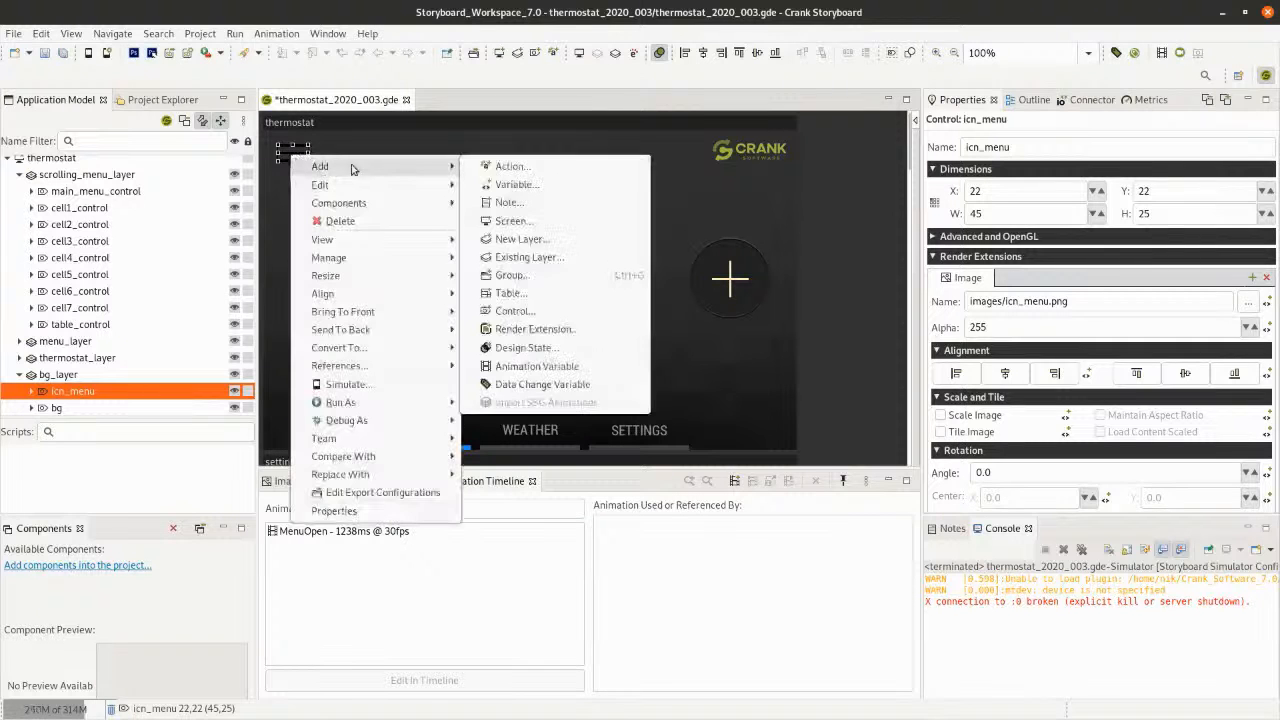
left_click(555, 174)
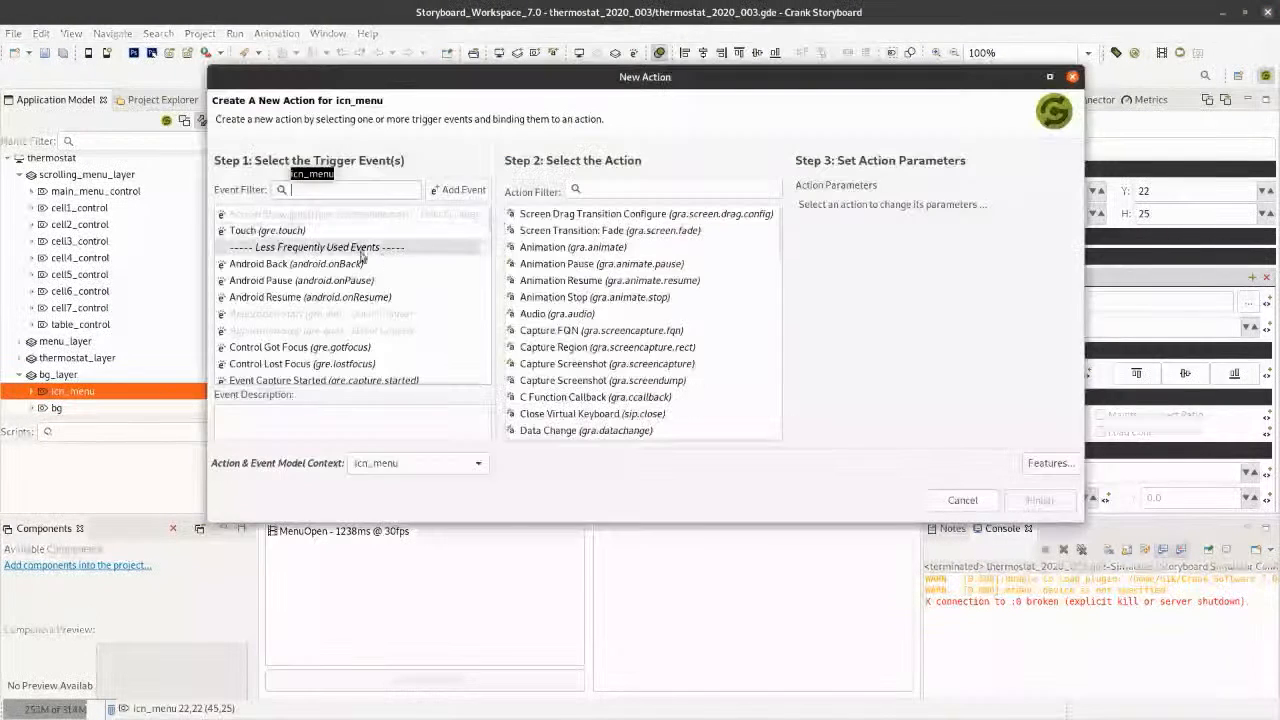
left_click(295, 231)
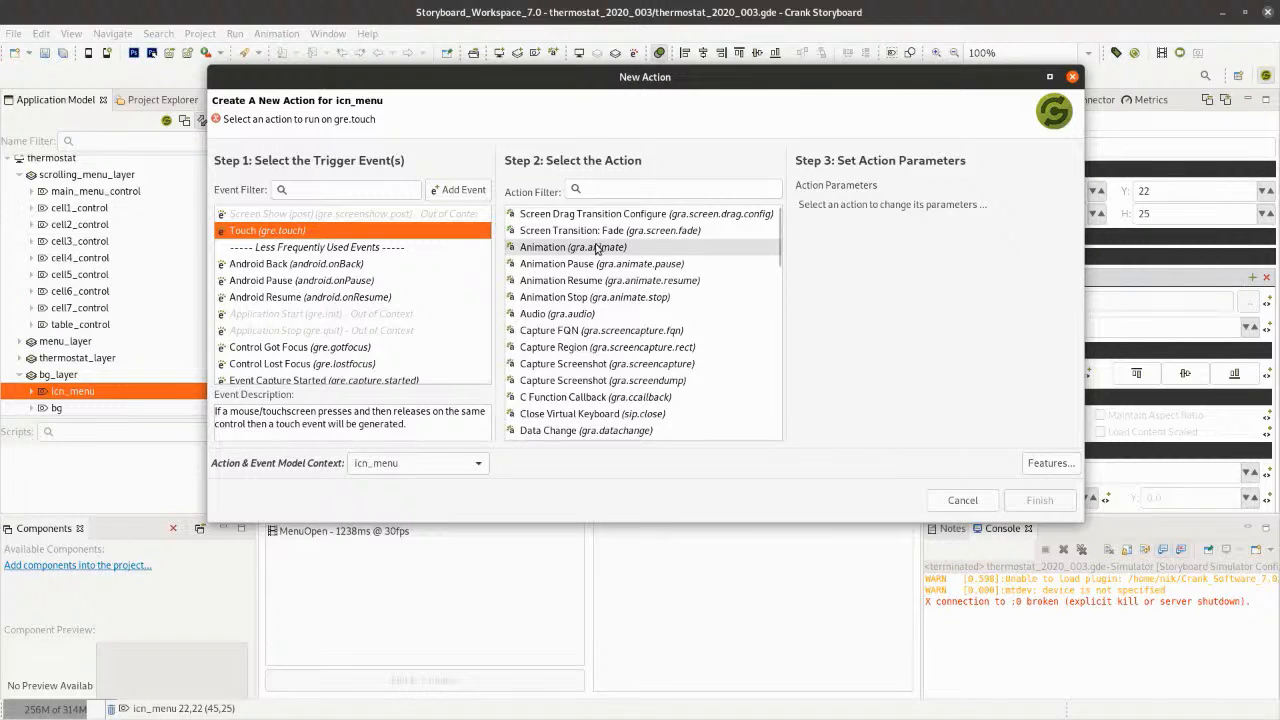
left_click(597, 249)
left_click(1050, 210)
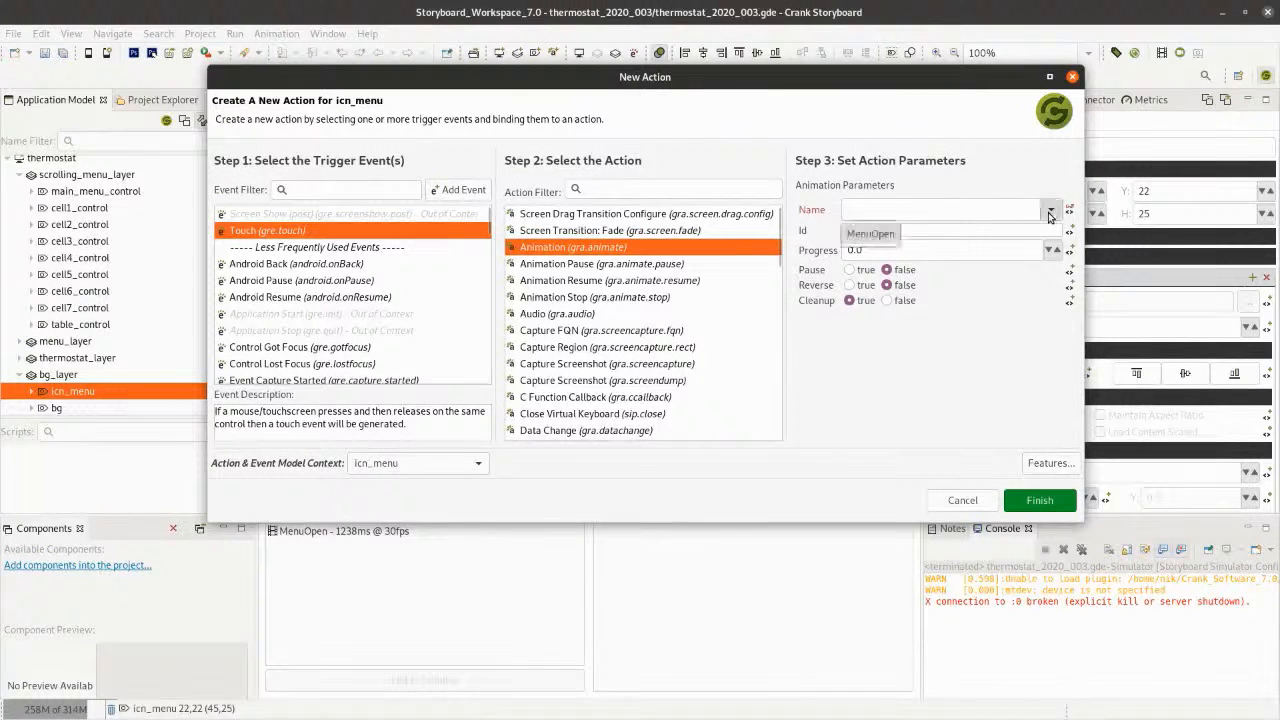
left_click(871, 231)
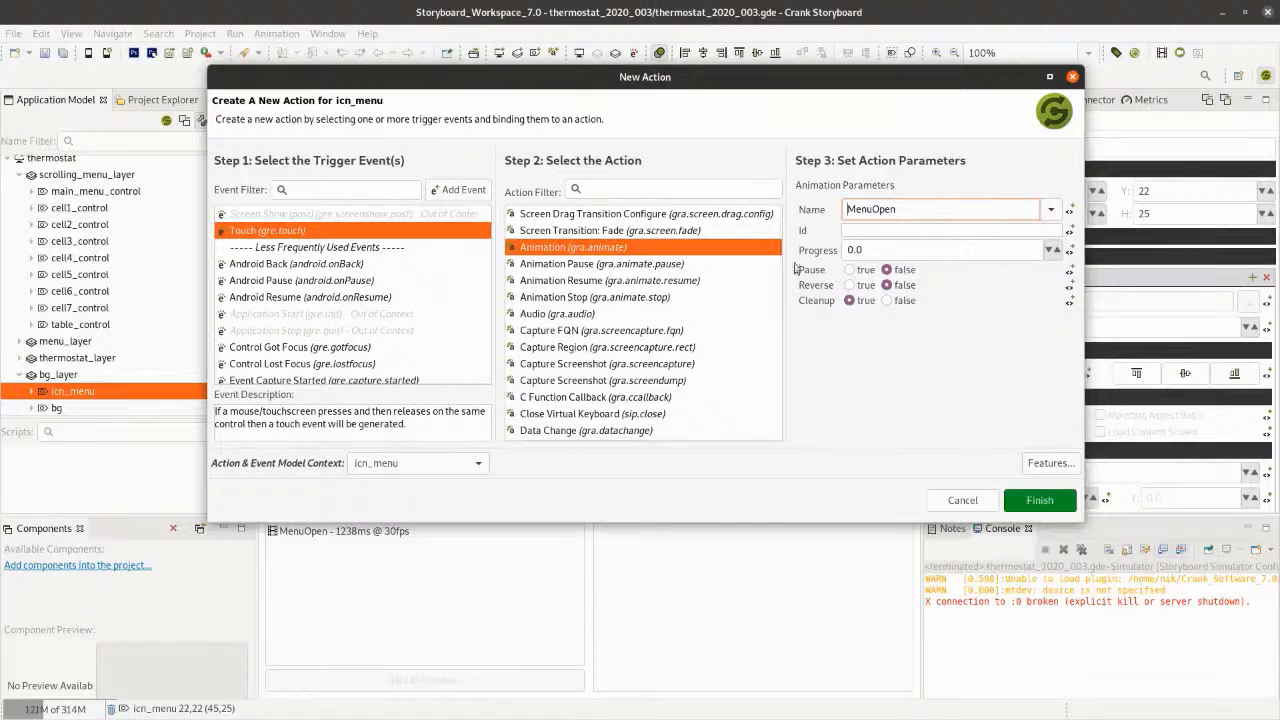
left_click(862, 250)
left_click(1040, 500)
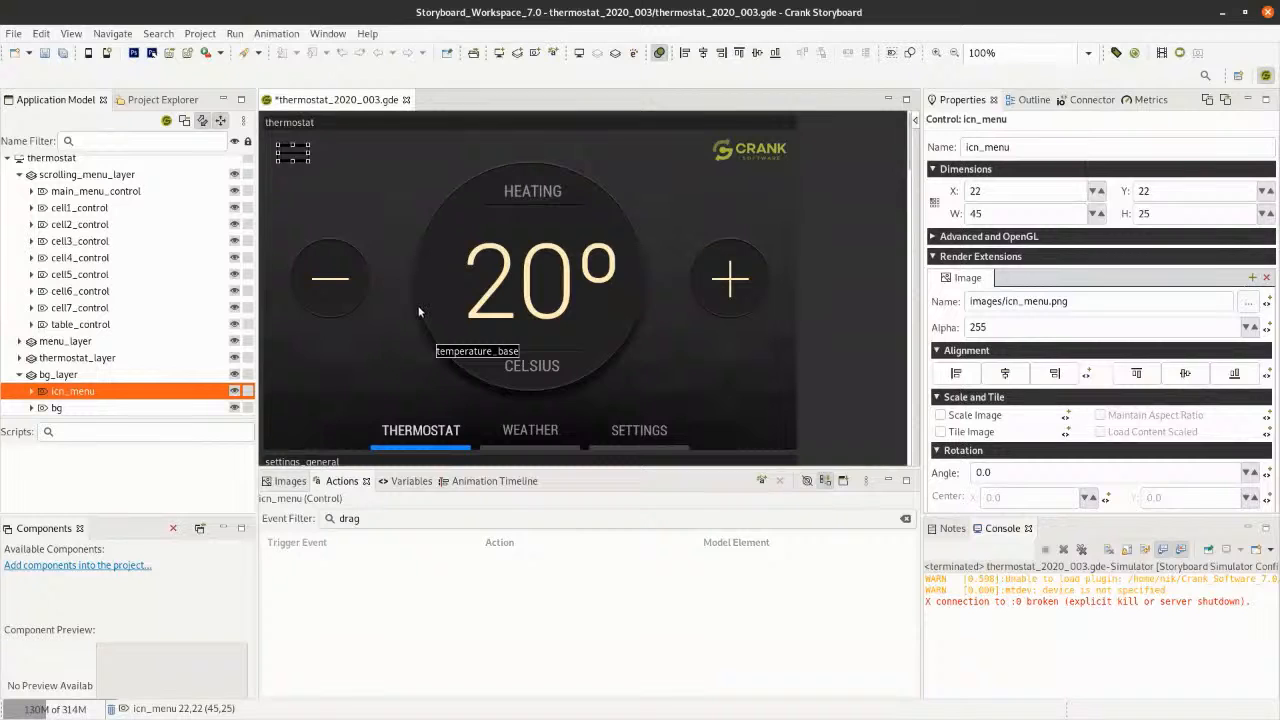
Add a Touch action to main_menu_control that runs the MenuOpen animation with reverse set to true and progress 1
left_click(102, 193)
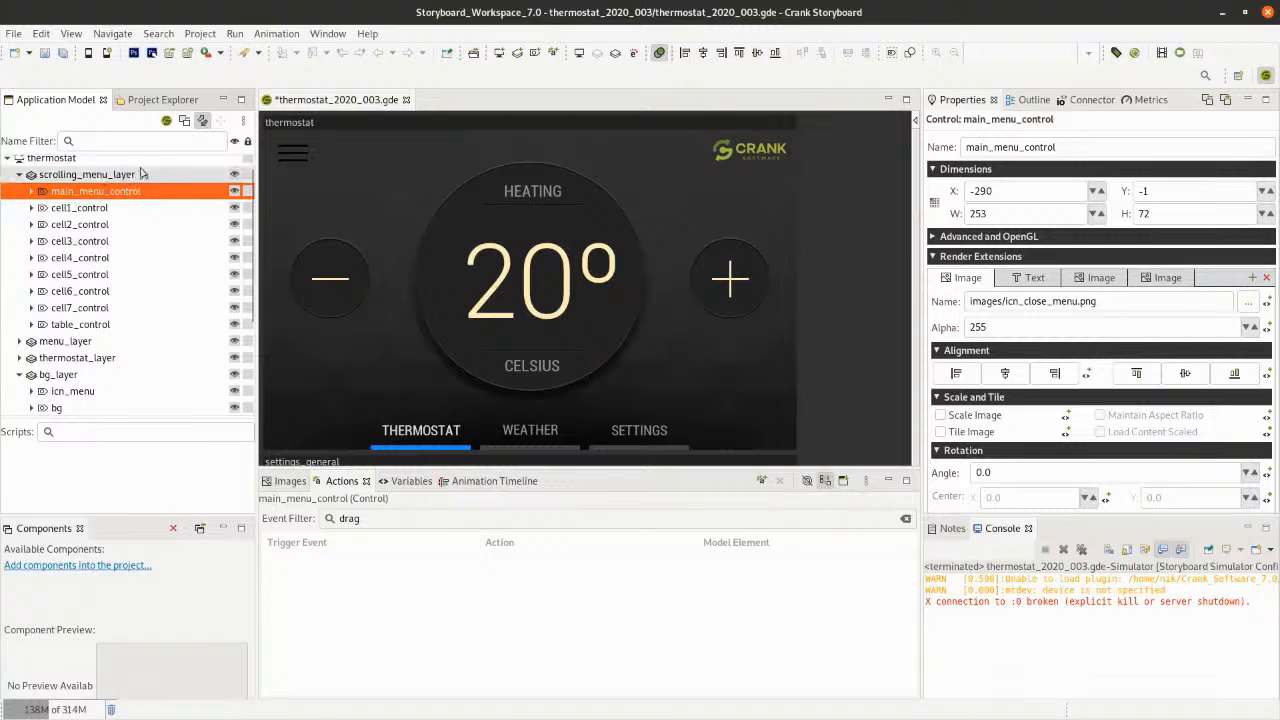
right_click(90, 196)
mouse_move(131, 208)
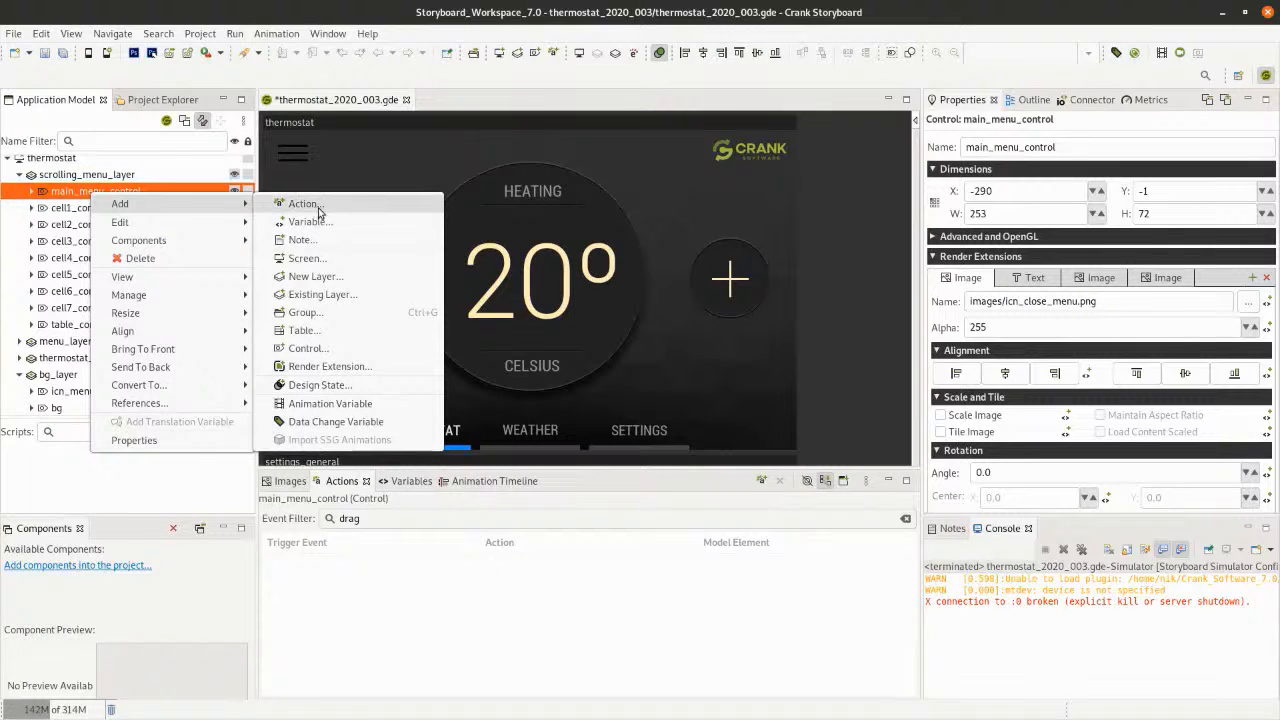
left_click(303, 204)
left_click(262, 230)
left_click(545, 216)
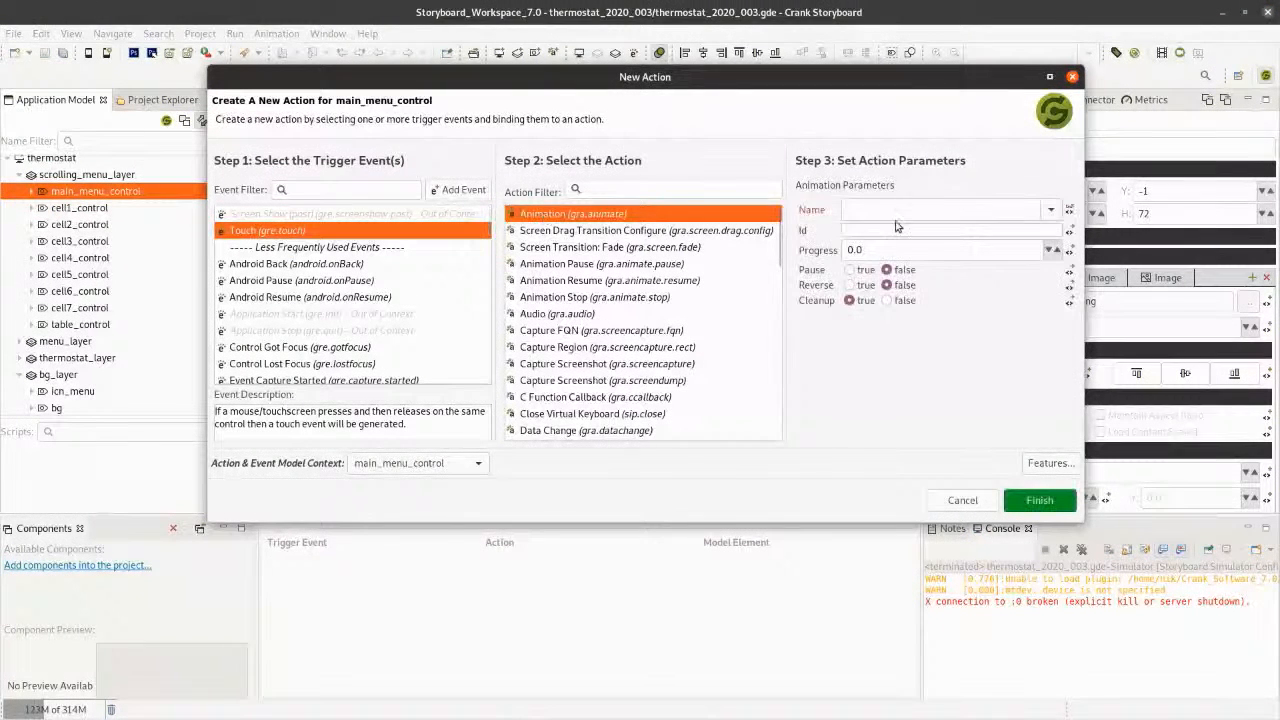
left_click(1050, 212)
left_click(870, 238)
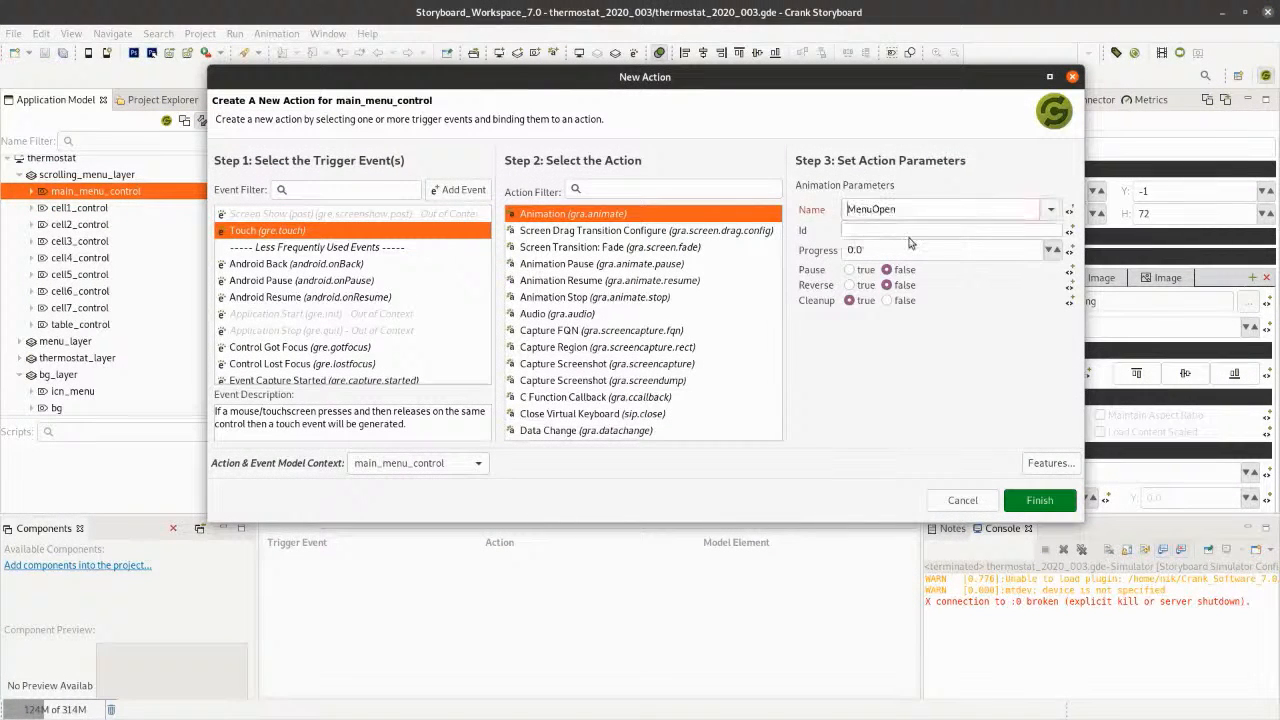
left_click(850, 285)
left_click_drag(879, 250, 828, 250)
type("1")
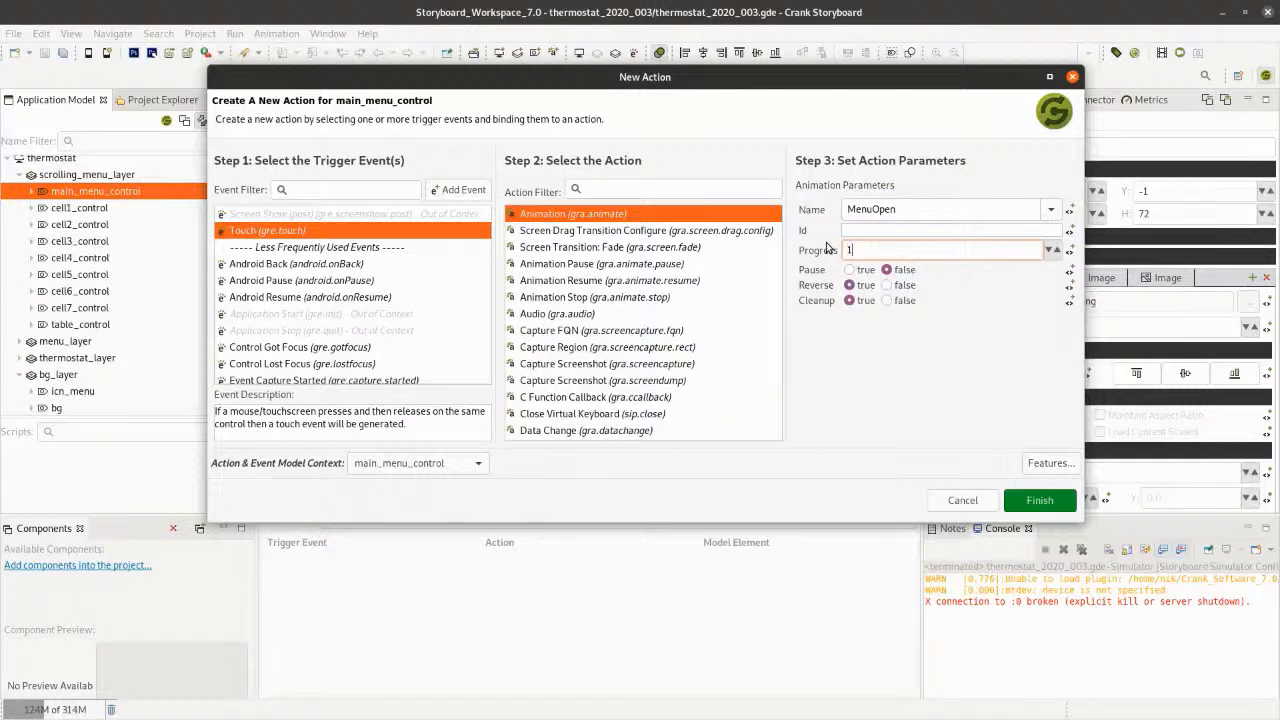
key("Return")
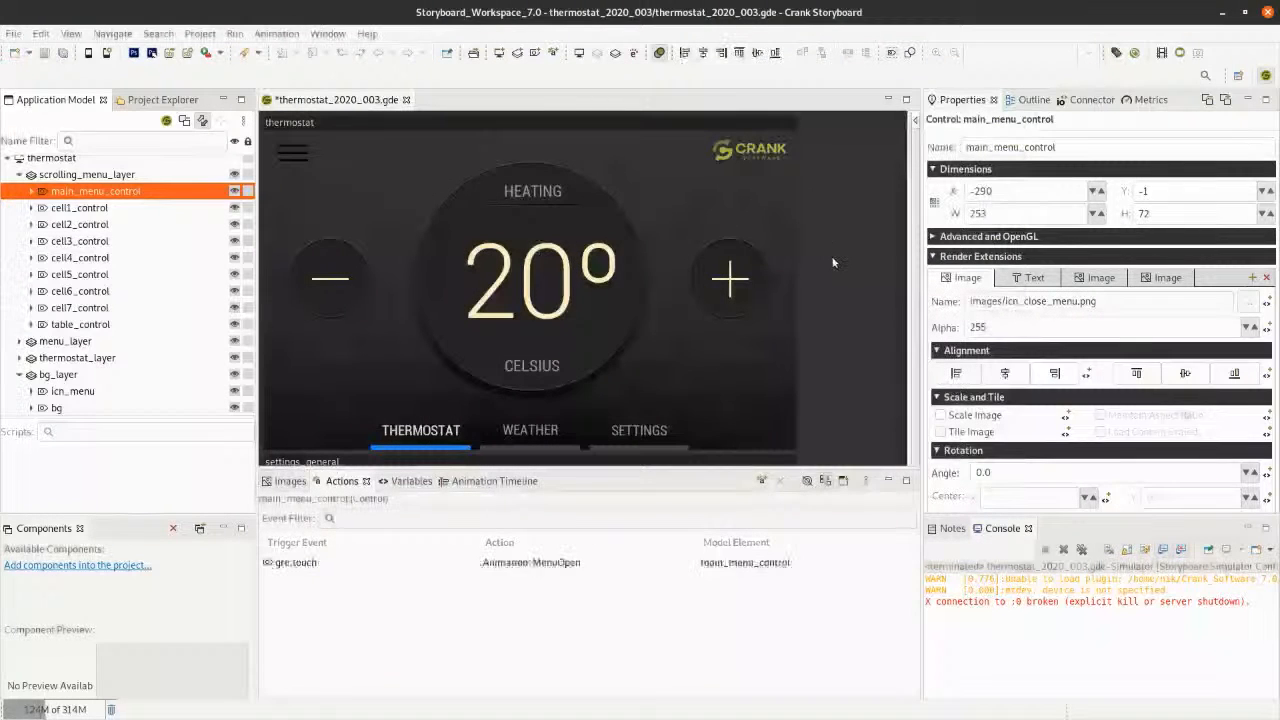
left_click(531, 563)
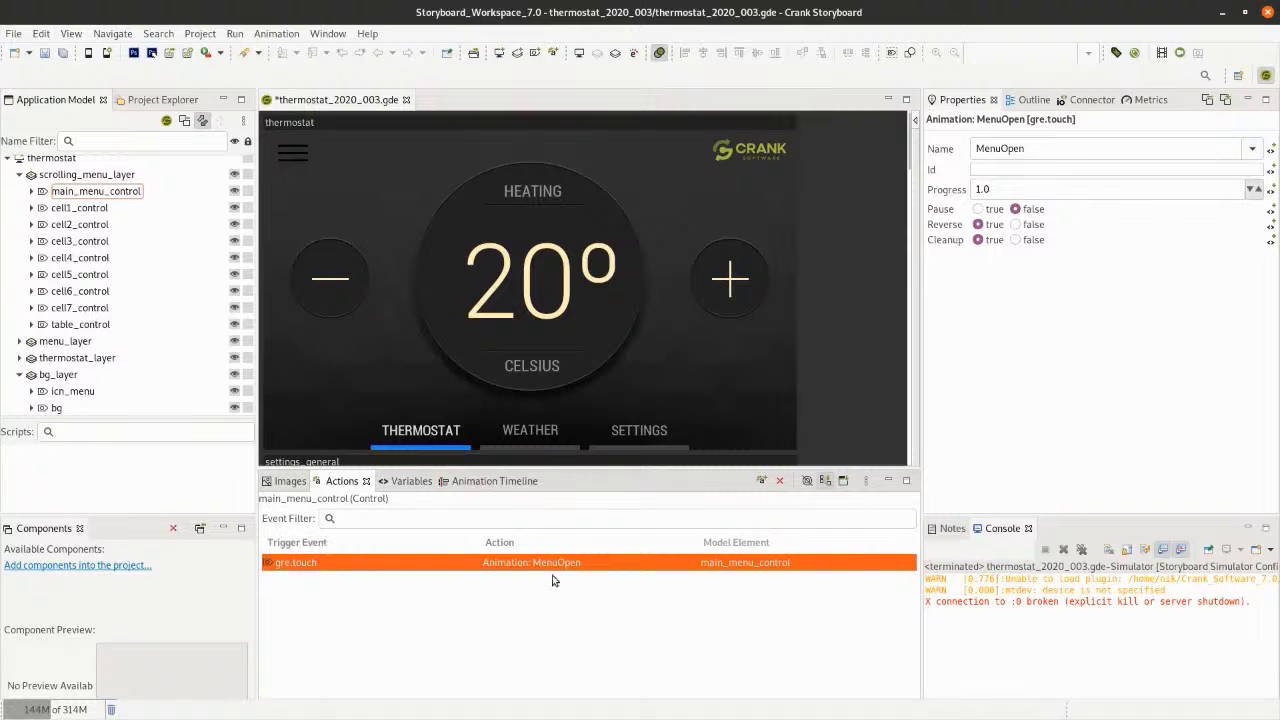
Run the project in the simulator, test opening and closing the main menu by touch, and close the simulator window
left_click(88, 53)
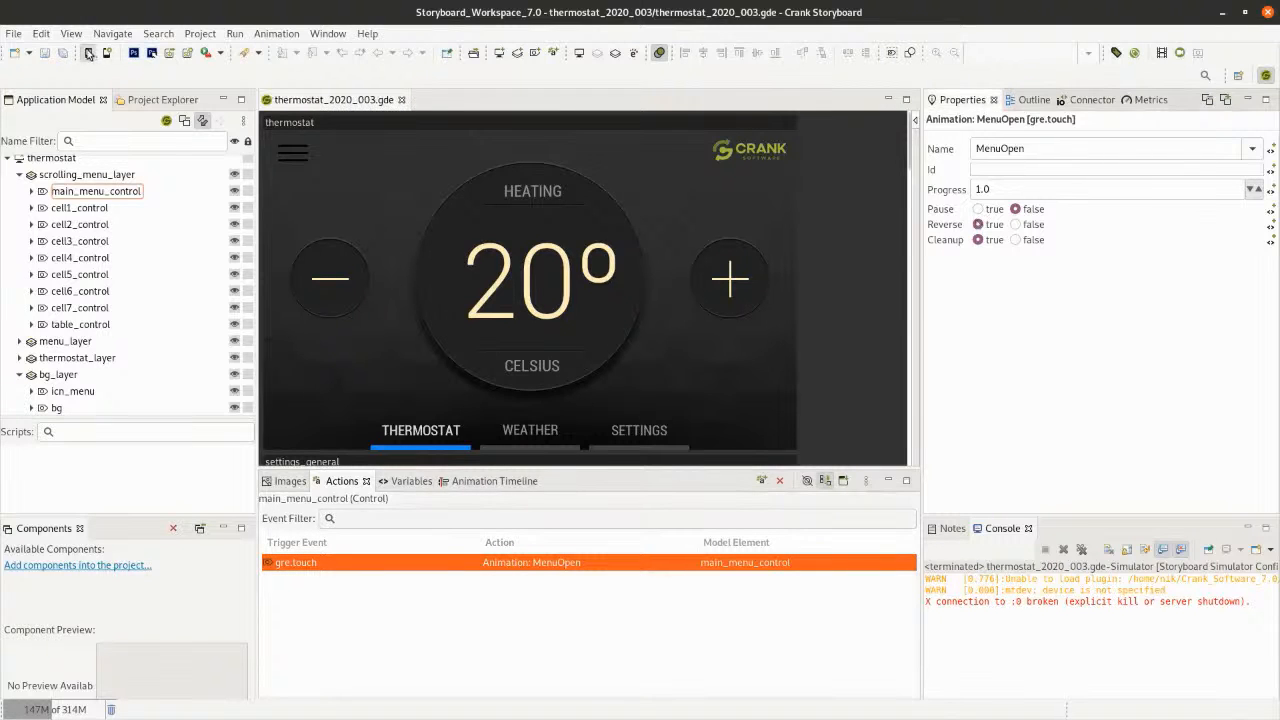
left_click(61, 76)
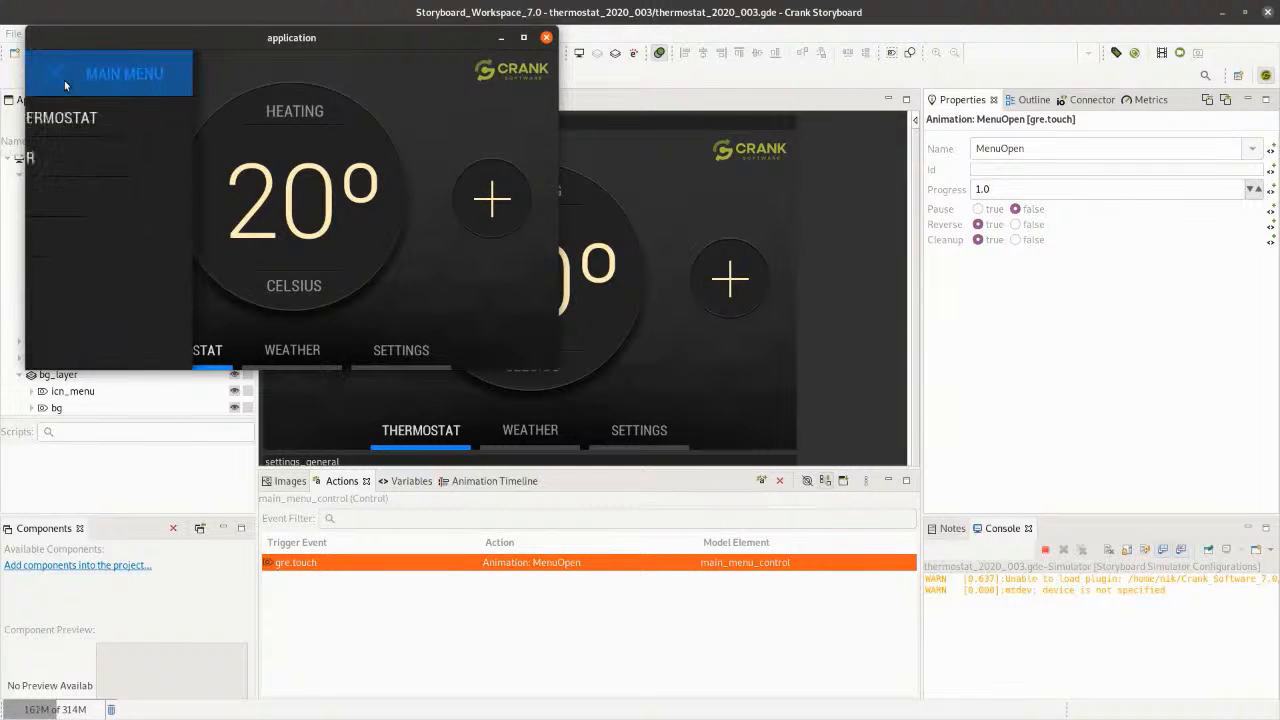
left_click(61, 76)
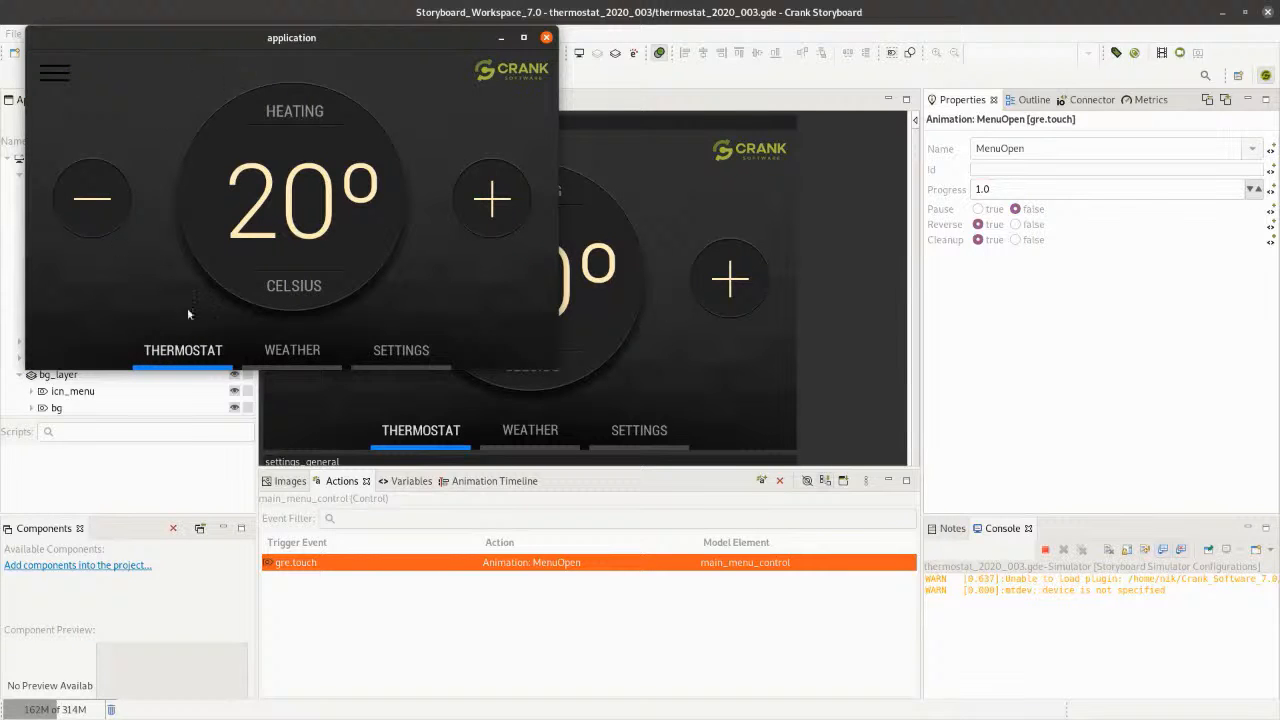
left_click_drag(218, 41, 598, 174)
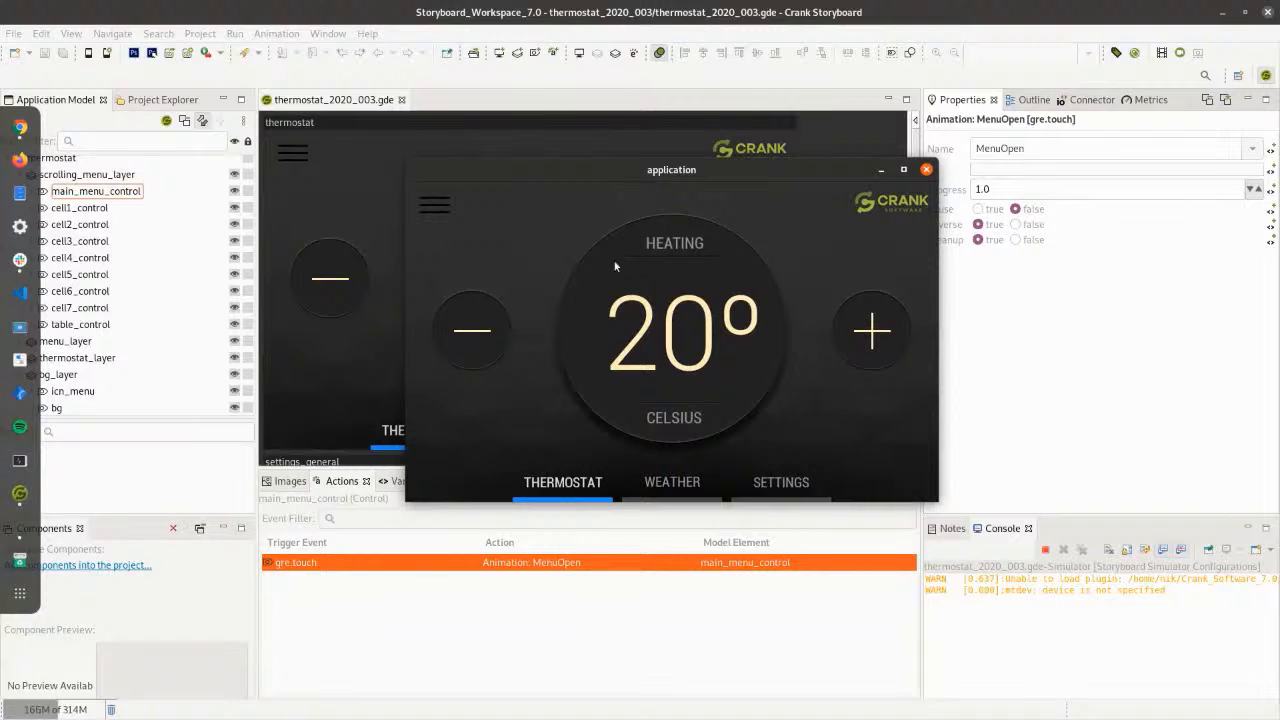
left_click(438, 210)
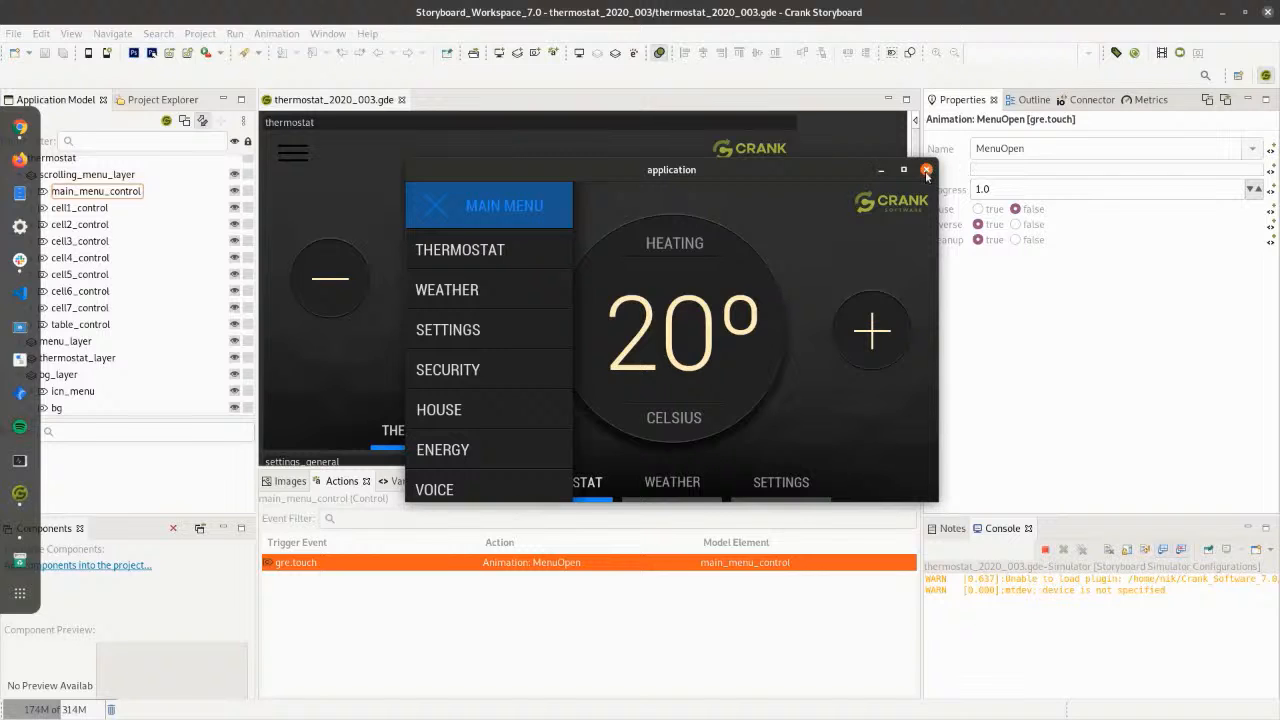
left_click(927, 171)
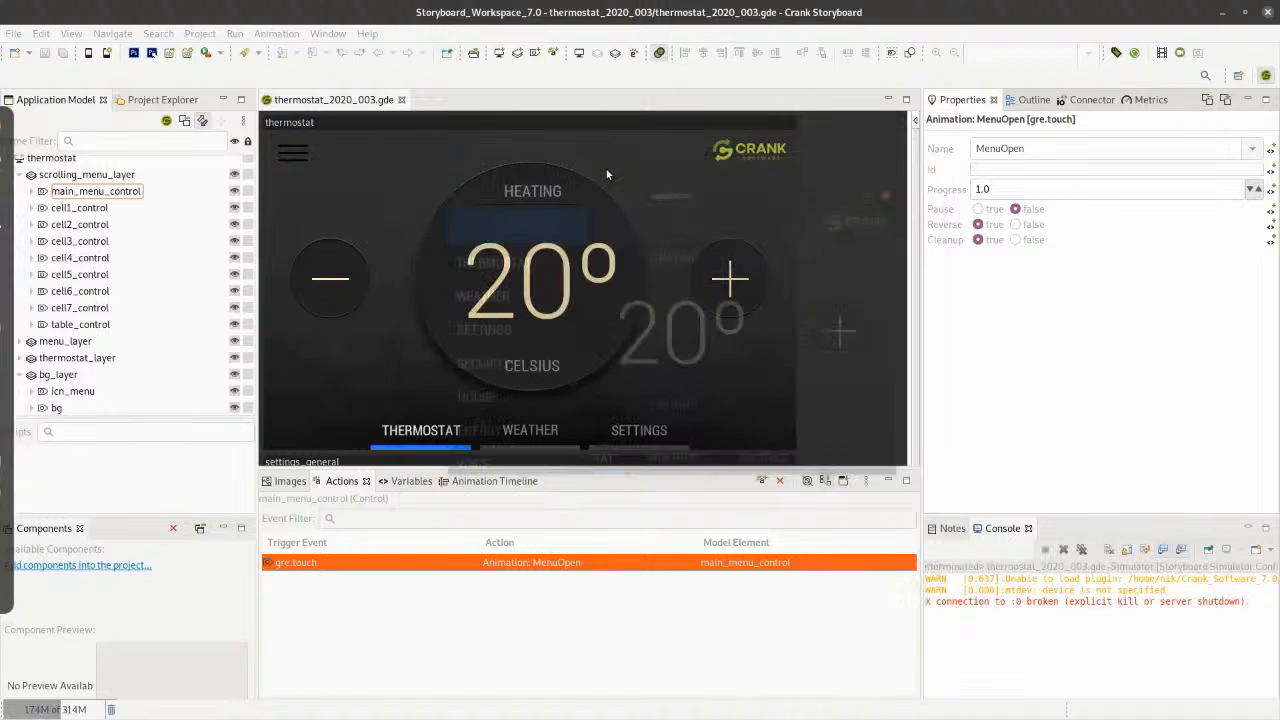
Enable vertical scrolling with Wrap Content Vertically on scrolling_menu_layer and save the project
left_click(55, 174)
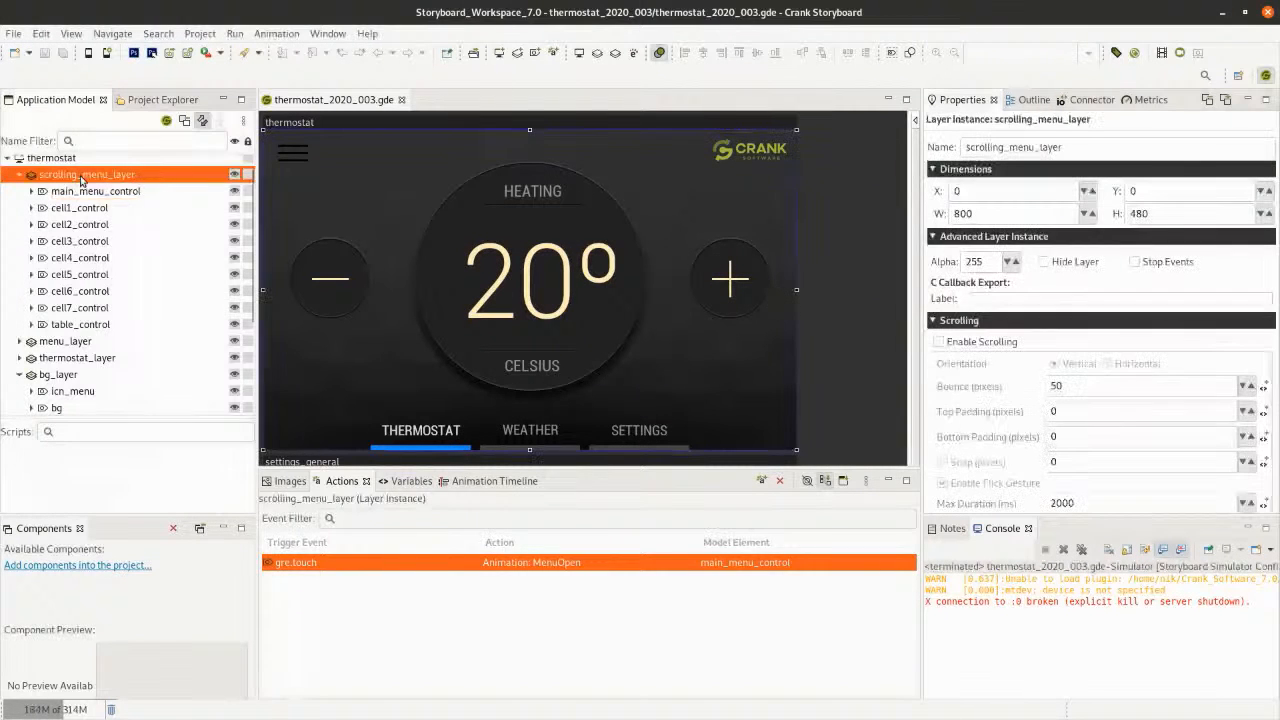
left_click(968, 343)
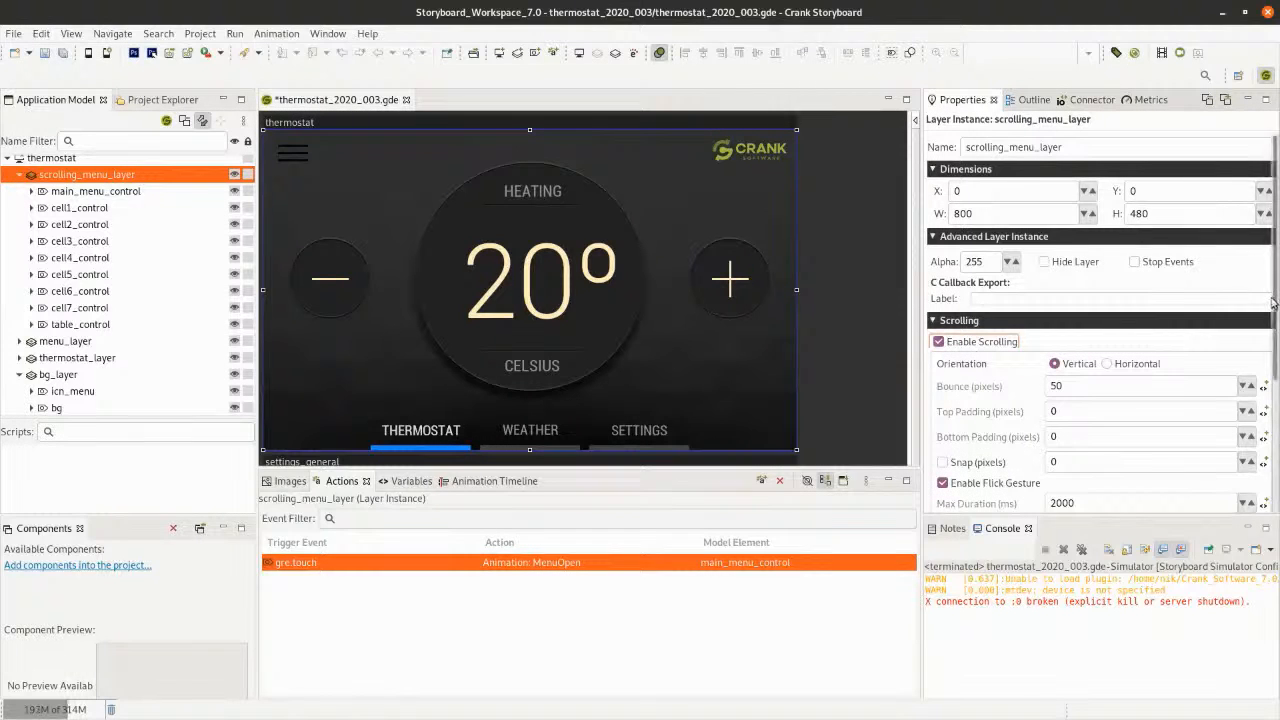
scroll(1273, 372, "down", 2)
scroll(1273, 372, "down", 2)
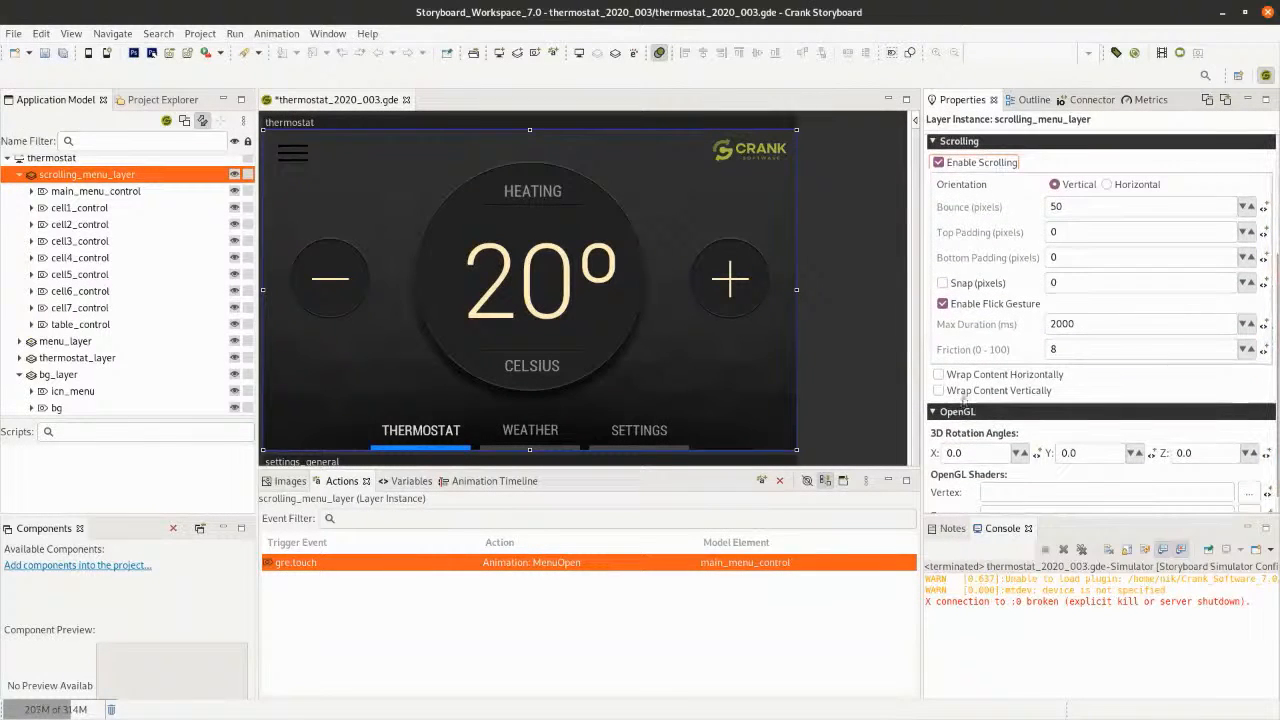
left_click(968, 392)
key("ctrl+s")
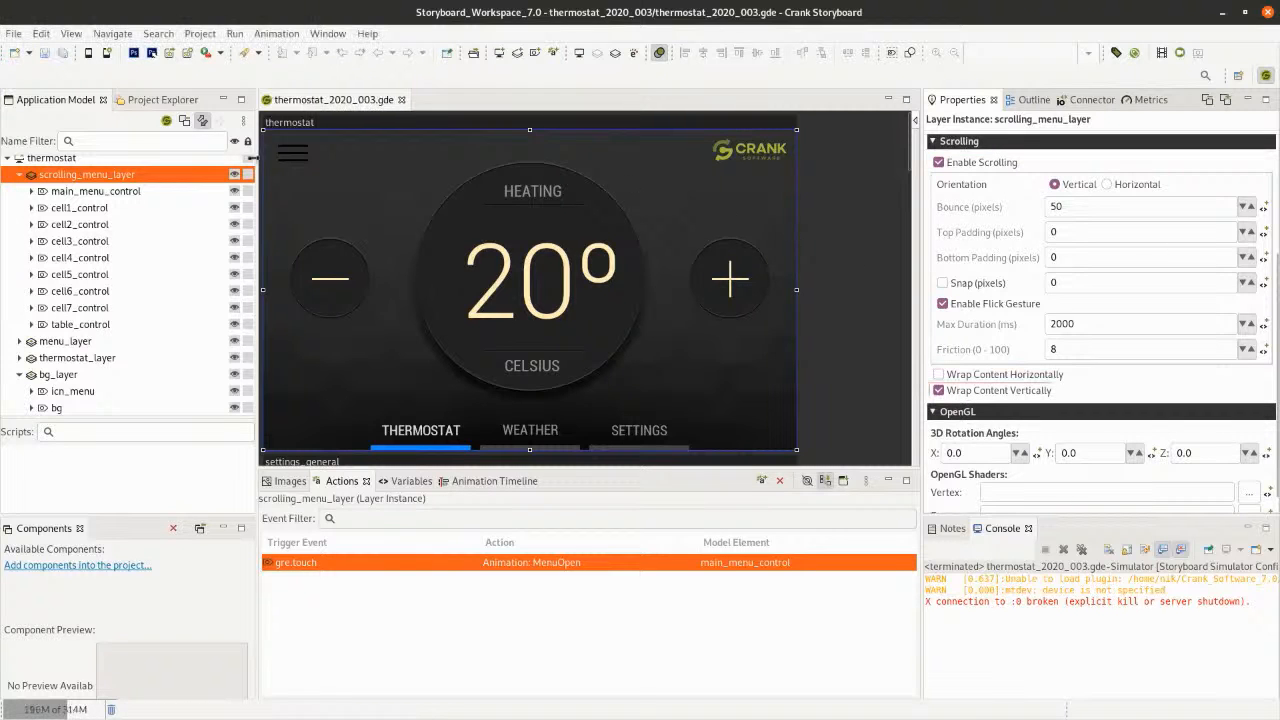
Run the simulator and test scrolling through the wrapped main menu, closing it while scrolled, and reopening it
left_click(87, 53)
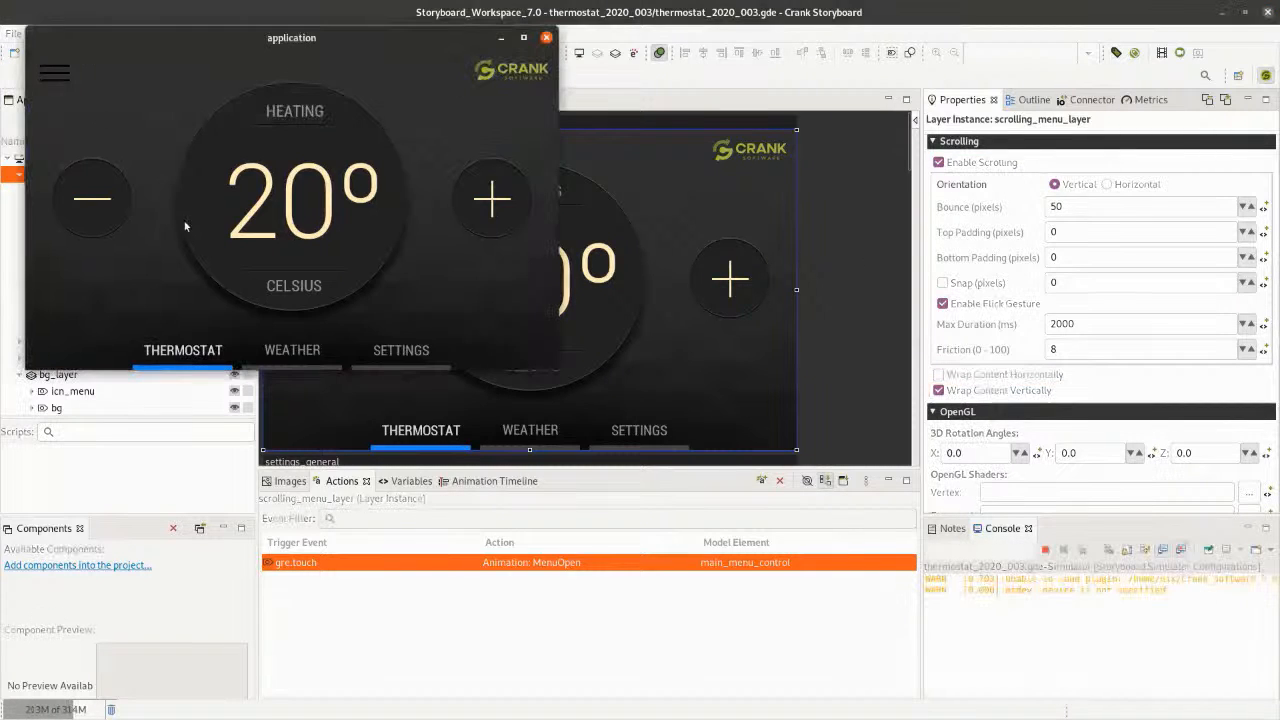
left_click(66, 83)
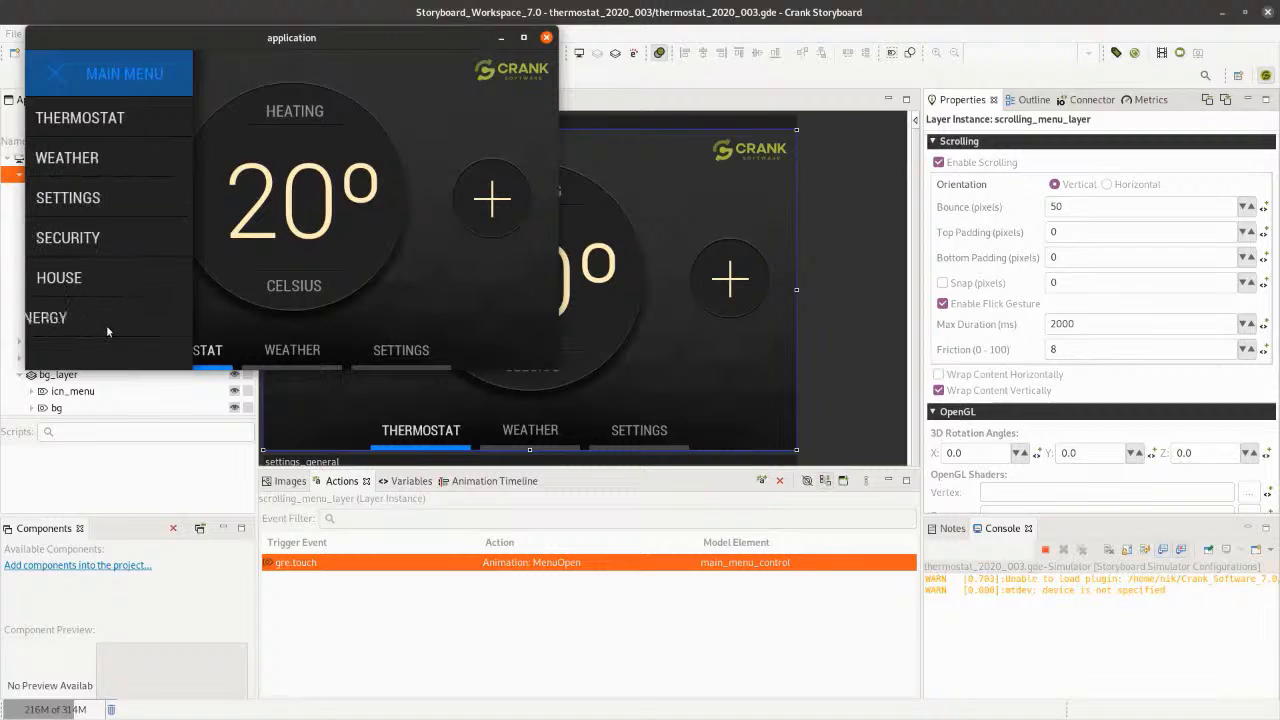
left_click_drag(108, 334, 104, 163)
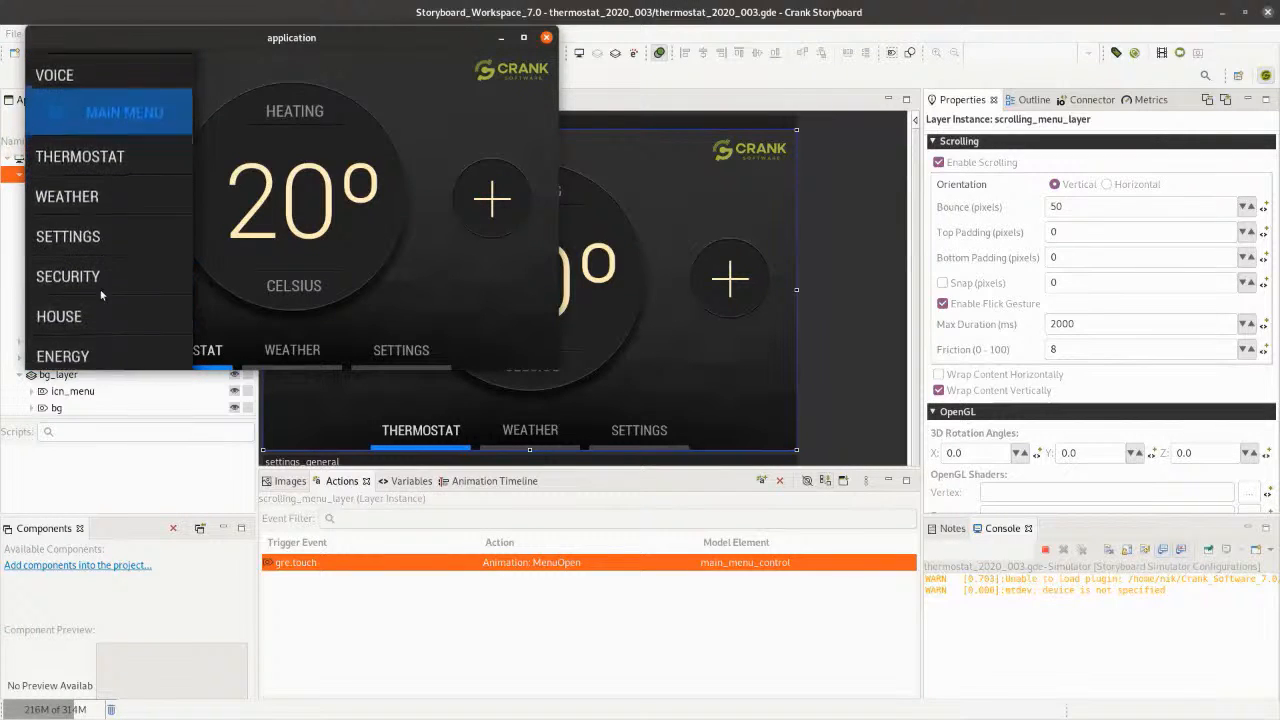
left_click_drag(100, 326, 106, 240)
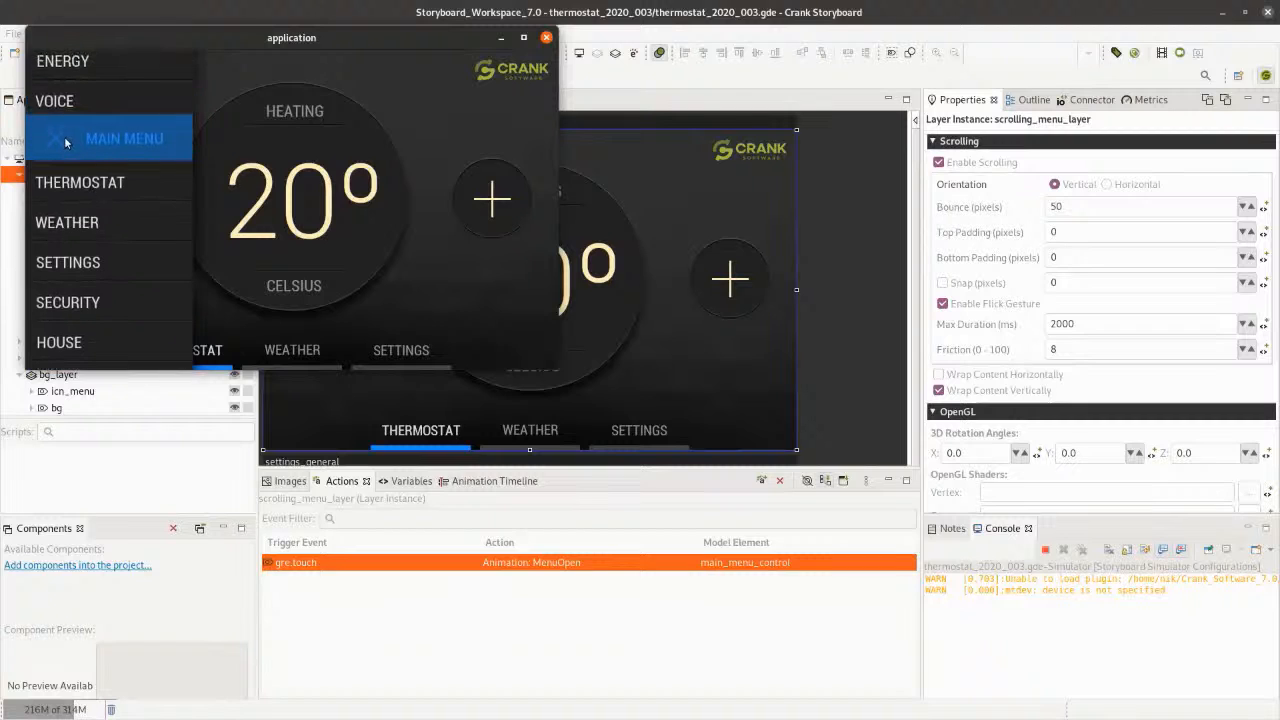
left_click(65, 140)
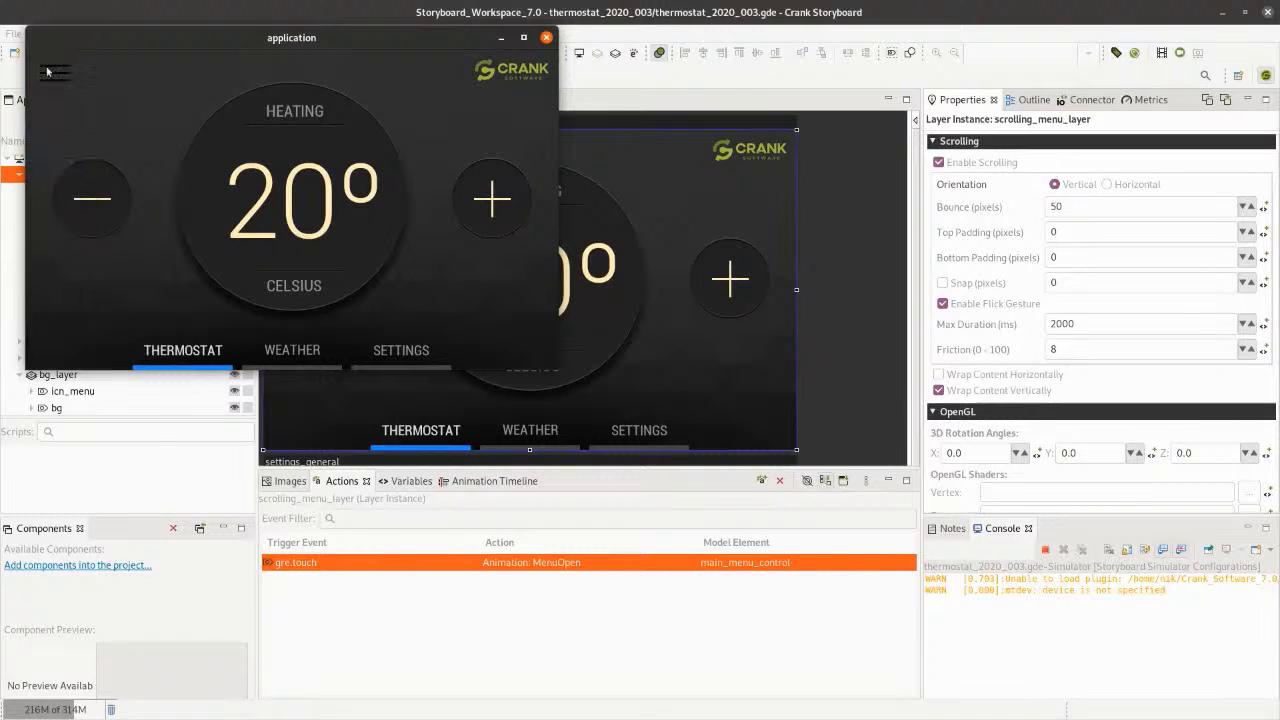
left_click(51, 73)
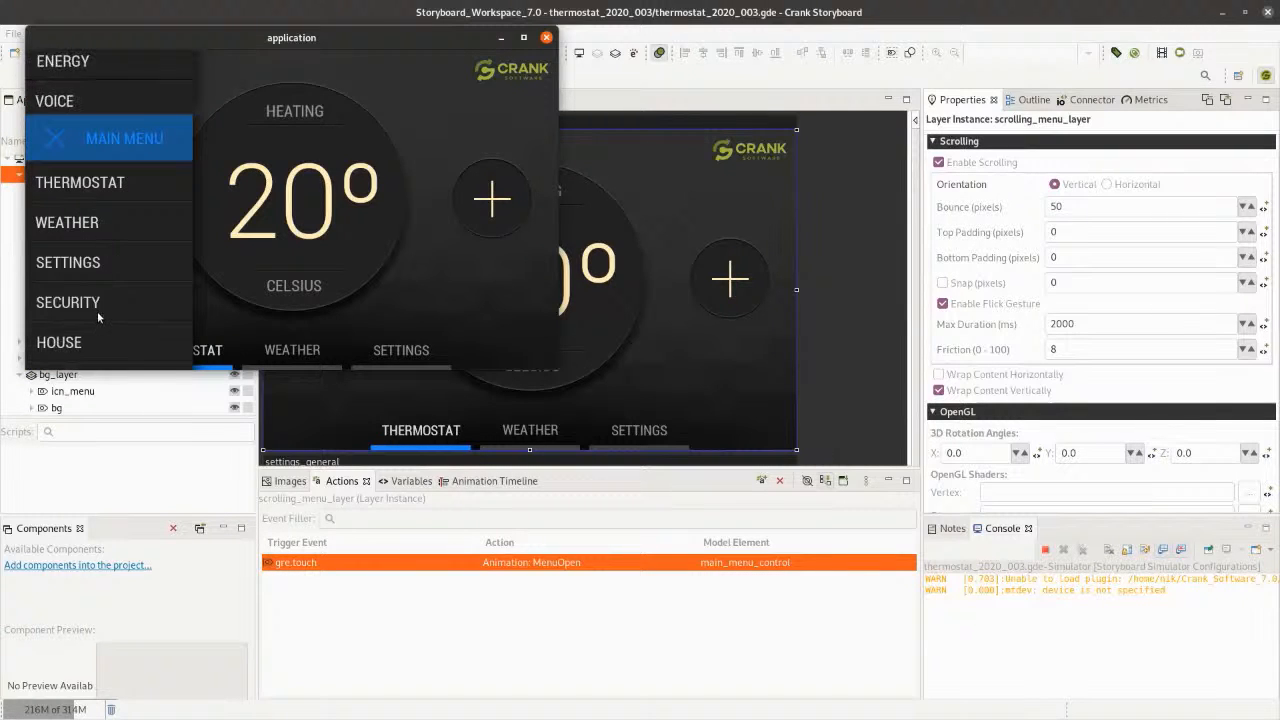
left_click_drag(99, 297, 98, 248)
left_click(125, 78)
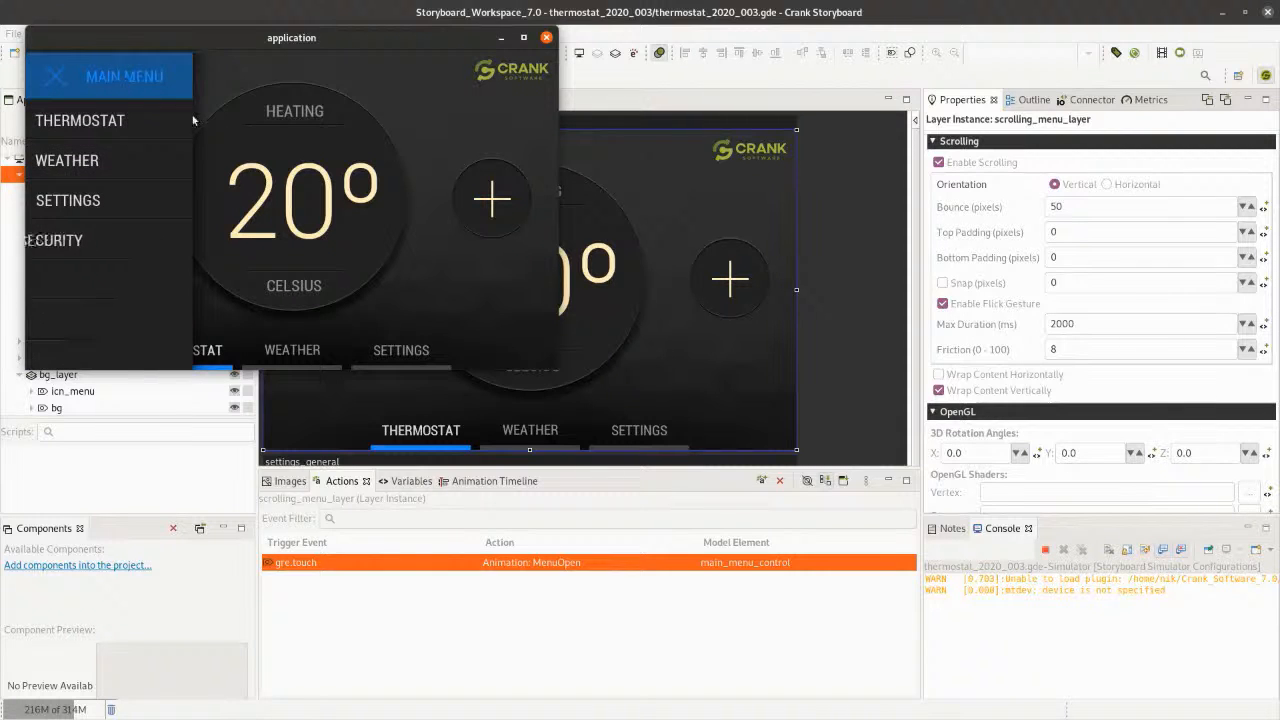